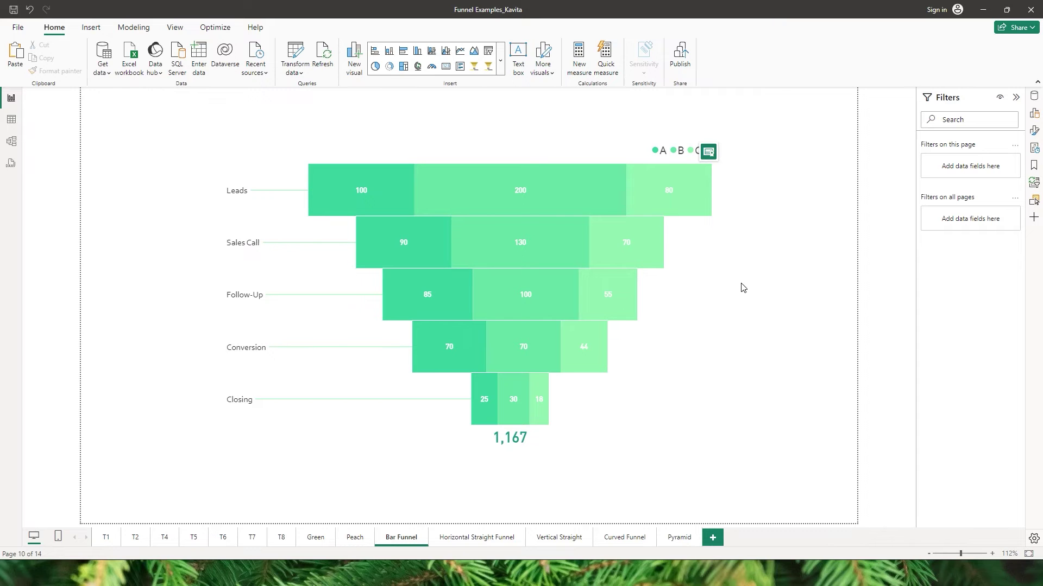
- Examine the Bar Funnel and Horizontal Straight Funnel example pages, including the stage tooltips and the annotation on the Follow-Up stage
left_click(665, 291)
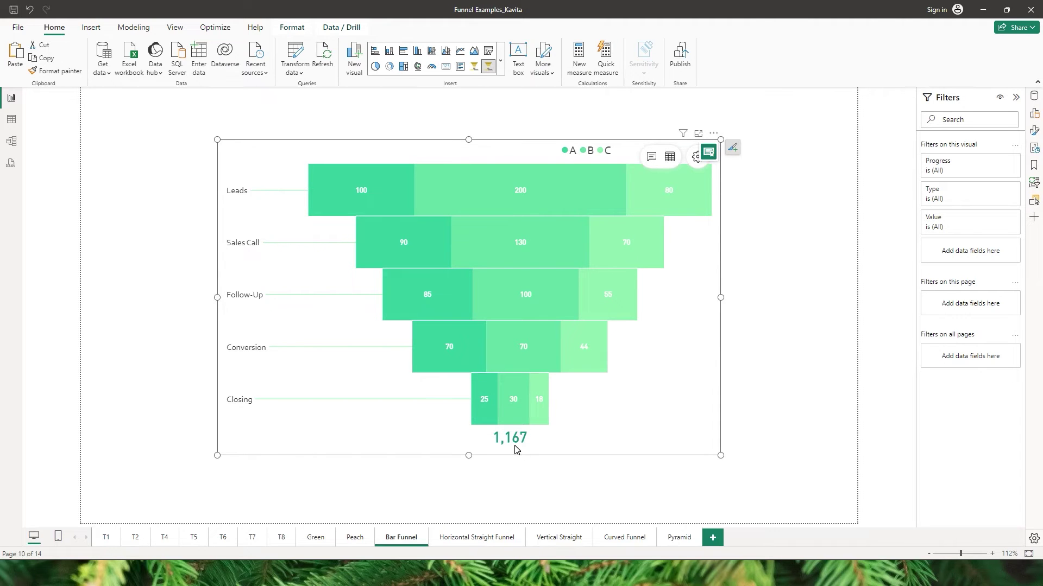
left_click(407, 538)
left_click(477, 538)
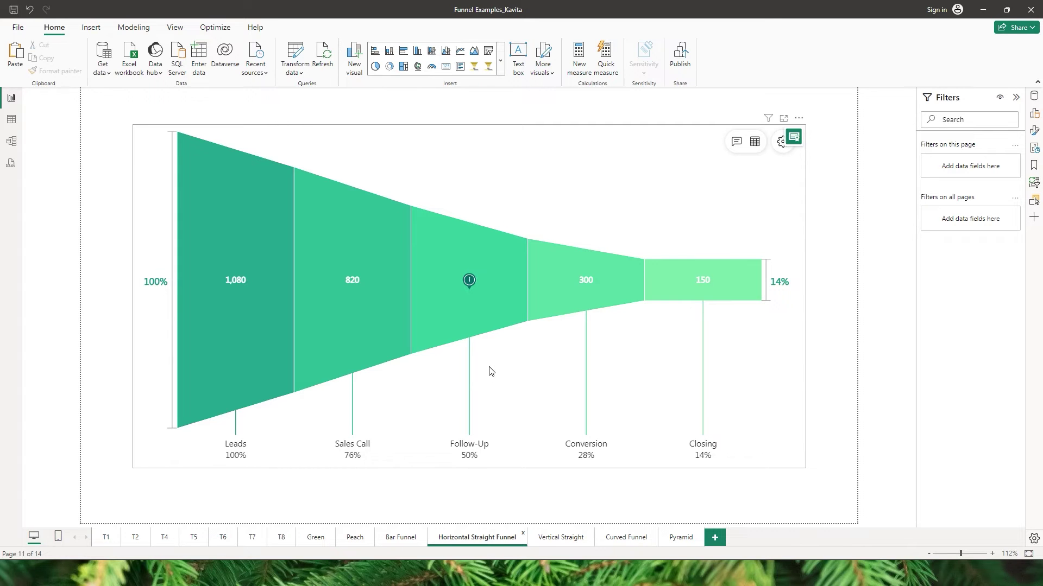
mouse_move(413, 315)
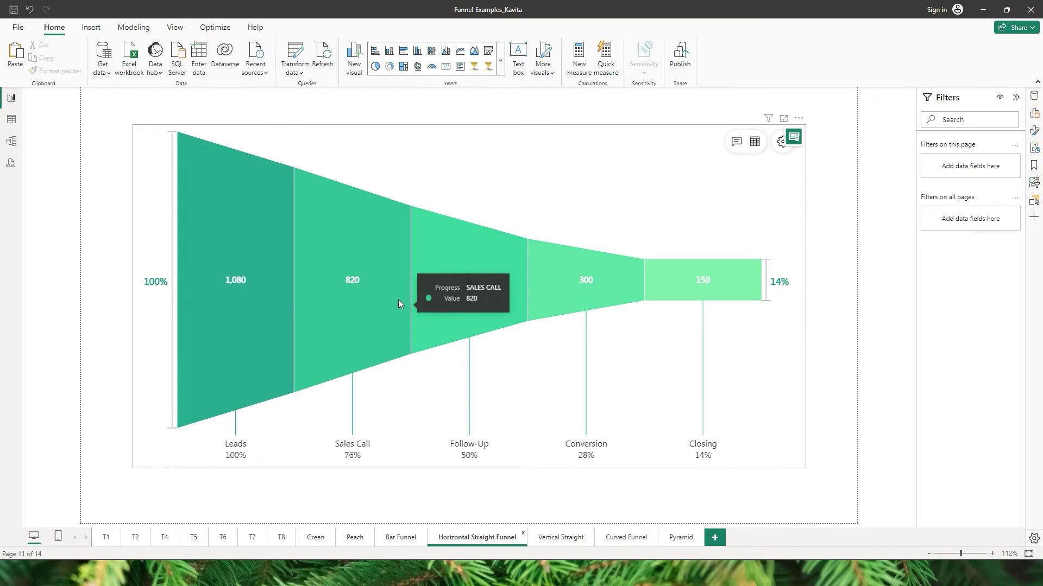
mouse_move(246, 297)
left_click(668, 330)
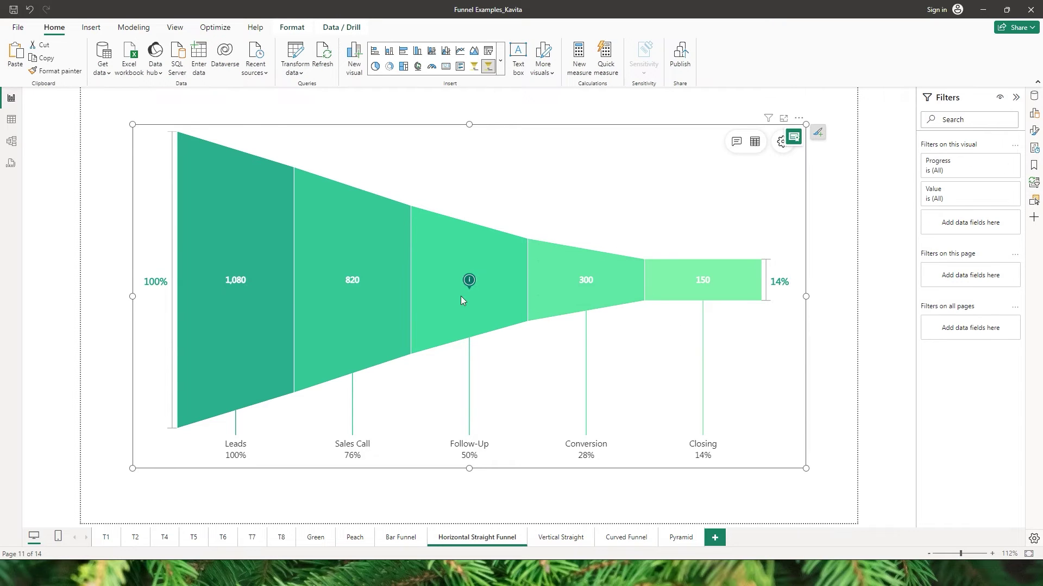
left_click(469, 281)
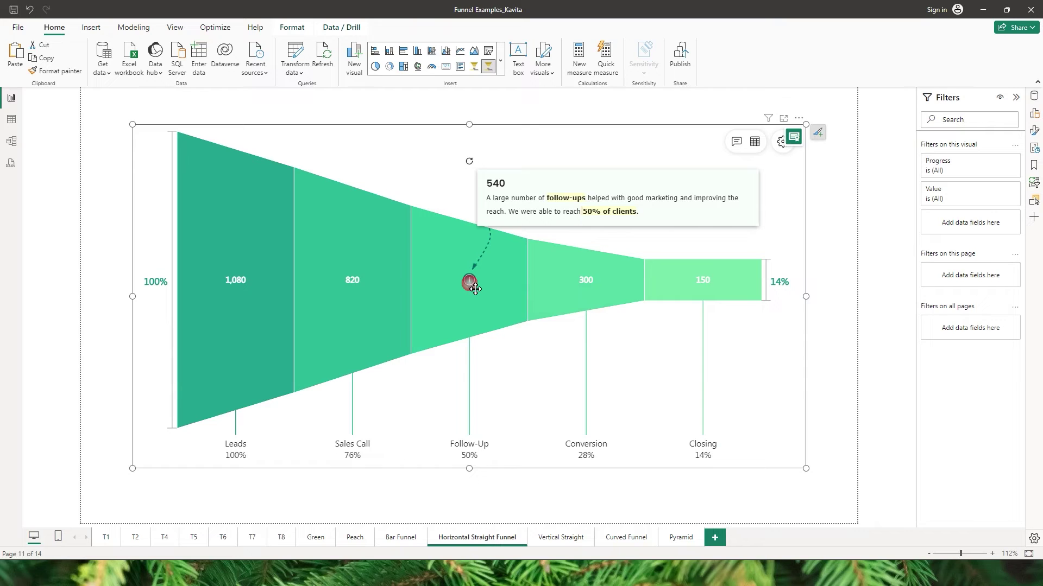
left_click(555, 507)
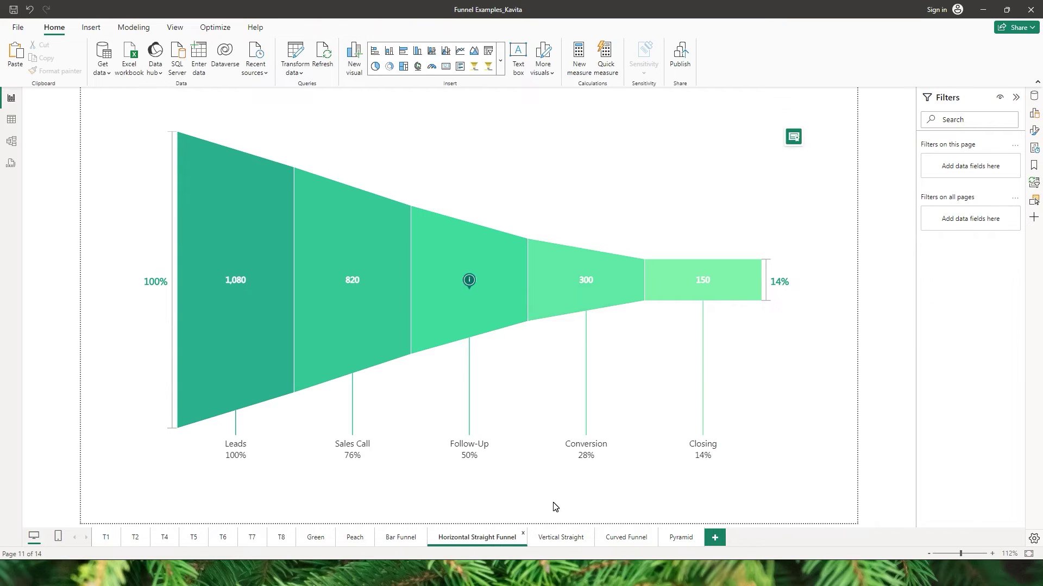
- Examine the Vertical Straight, Curved Funnel and Pyramid example pages, including the stage tooltips of the curved funnel
left_click(562, 538)
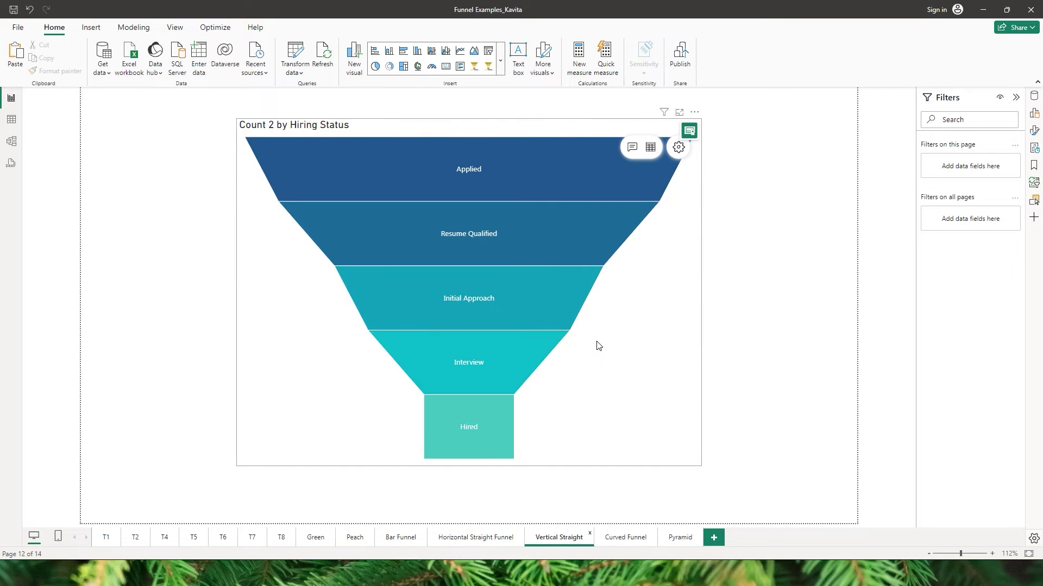
left_click(592, 342)
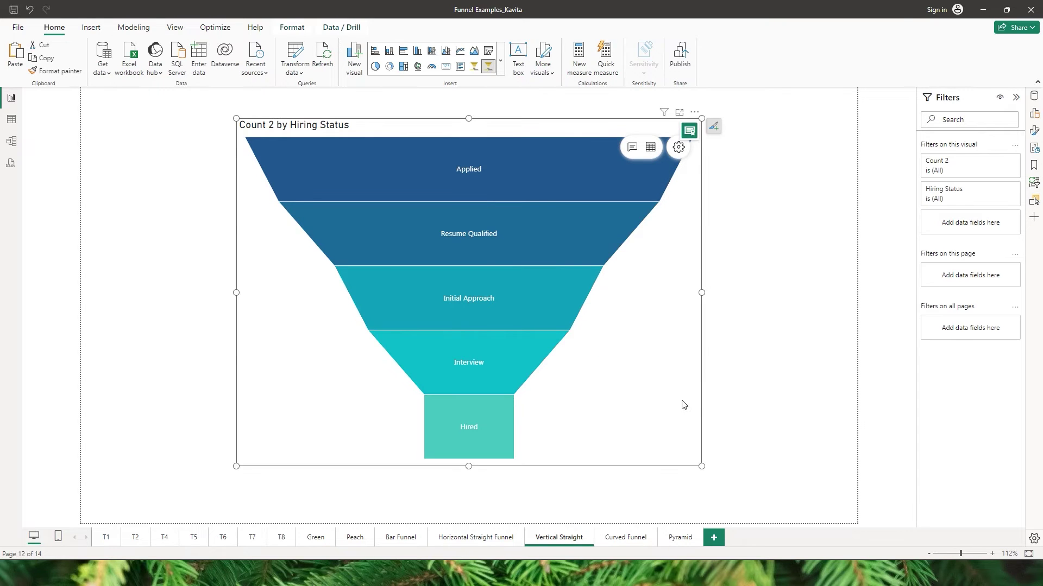
left_click(632, 535)
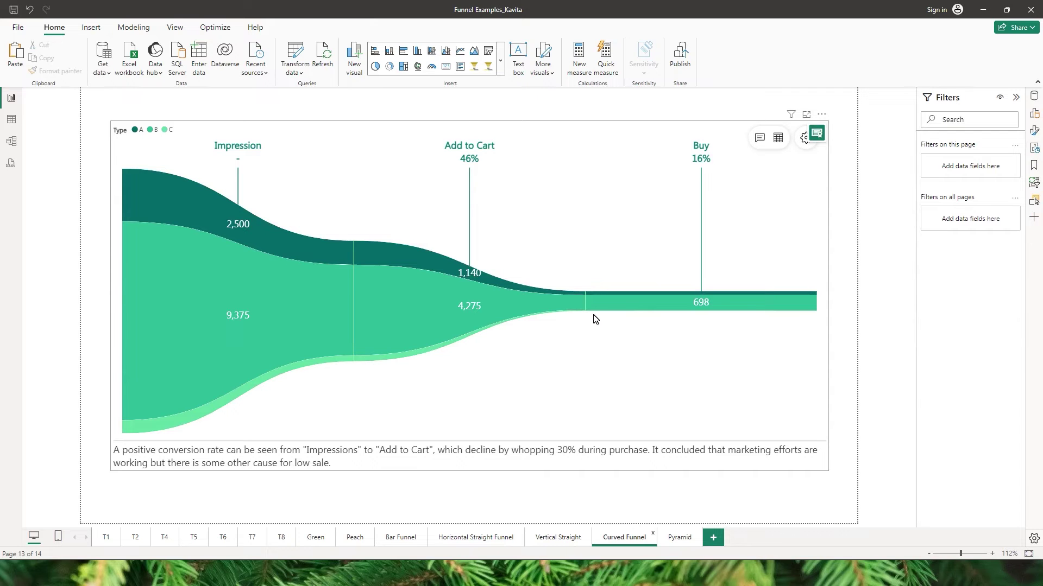
left_click(595, 319)
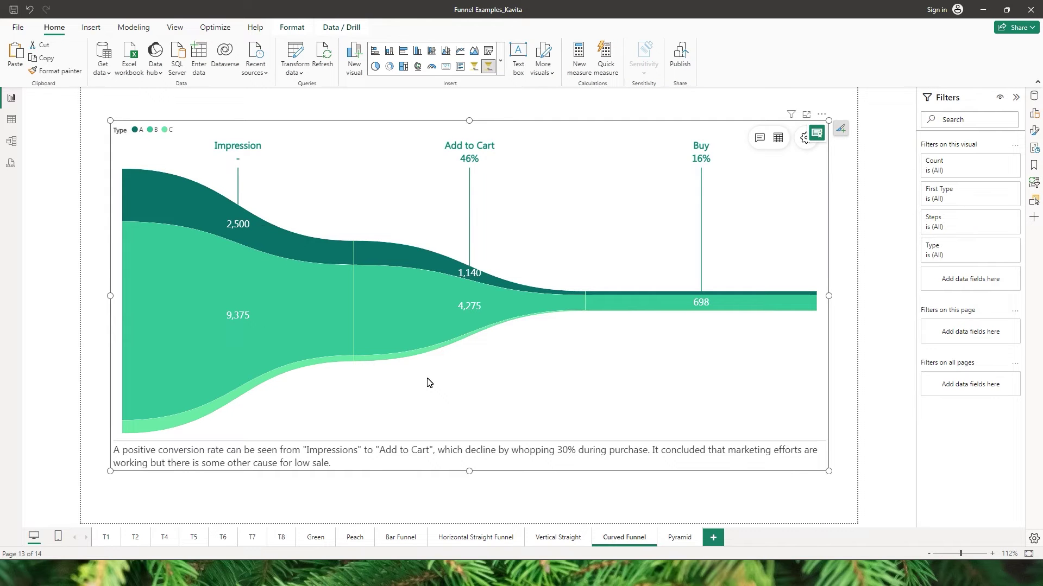
mouse_move(320, 315)
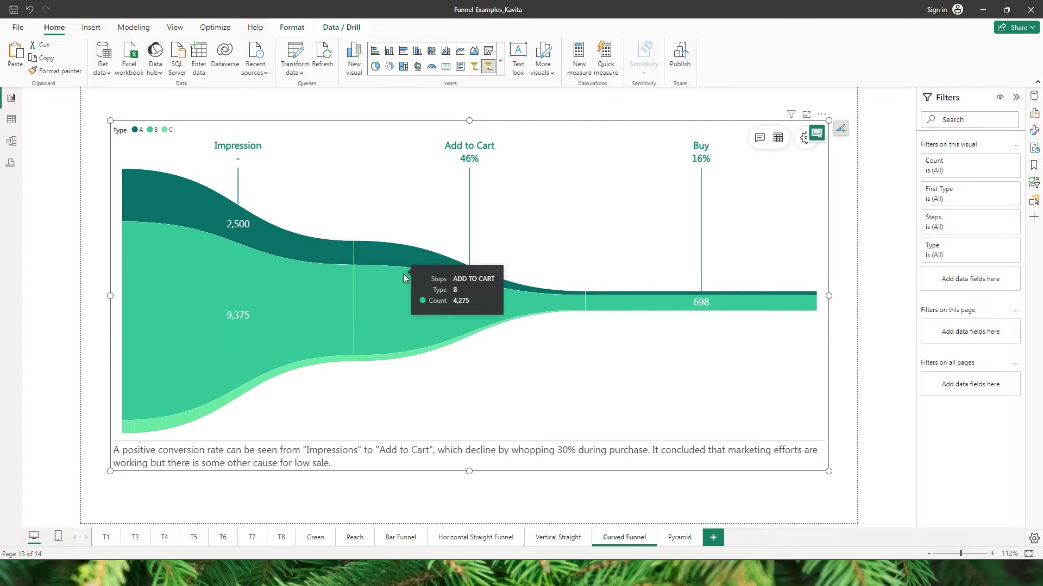
left_click(679, 537)
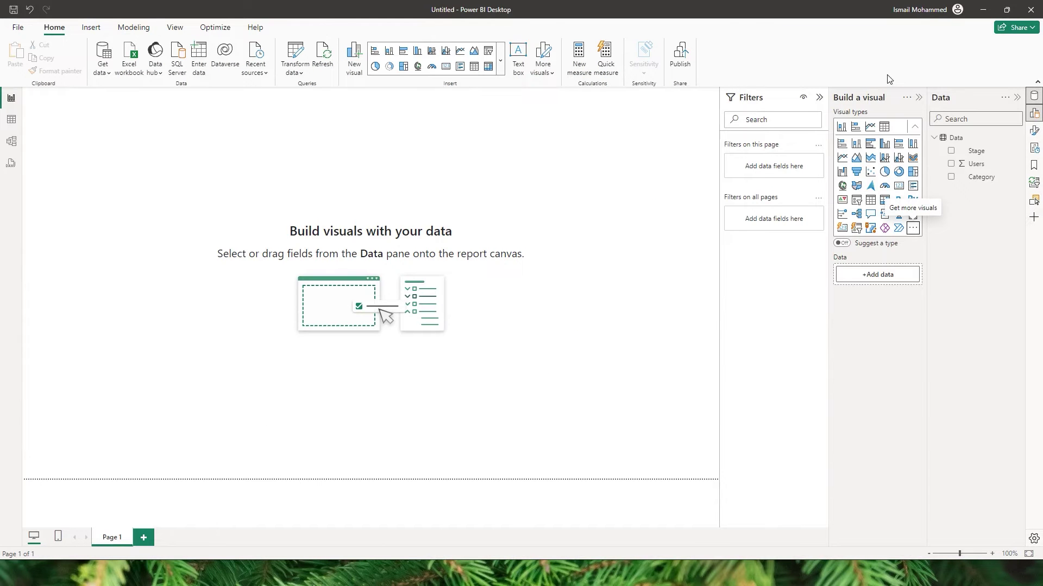
- Search the Power BI visuals store for the Funnel Chart by Powerviz visual and import it into the report
left_click(918, 233)
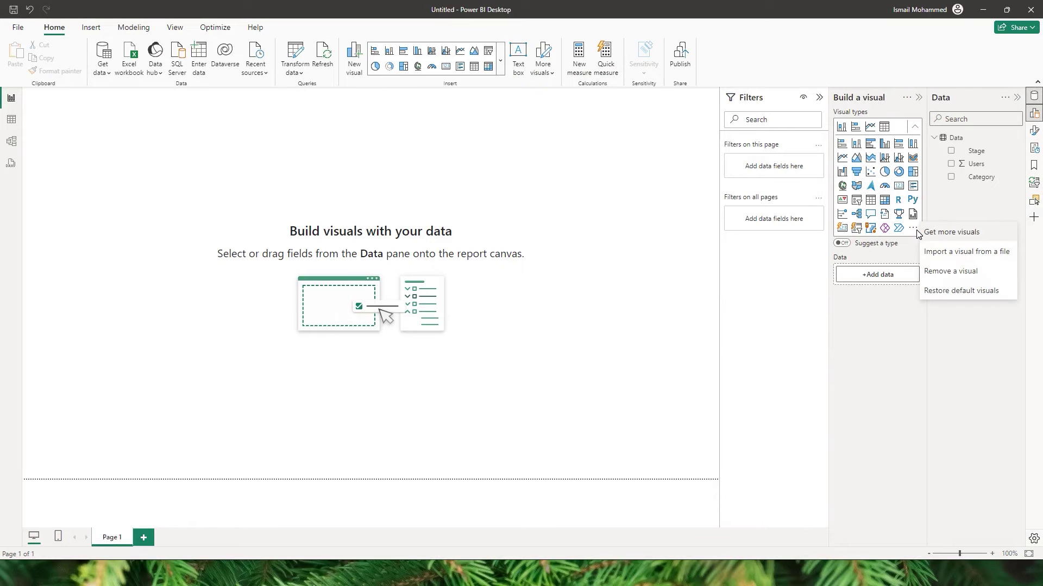
left_click(953, 233)
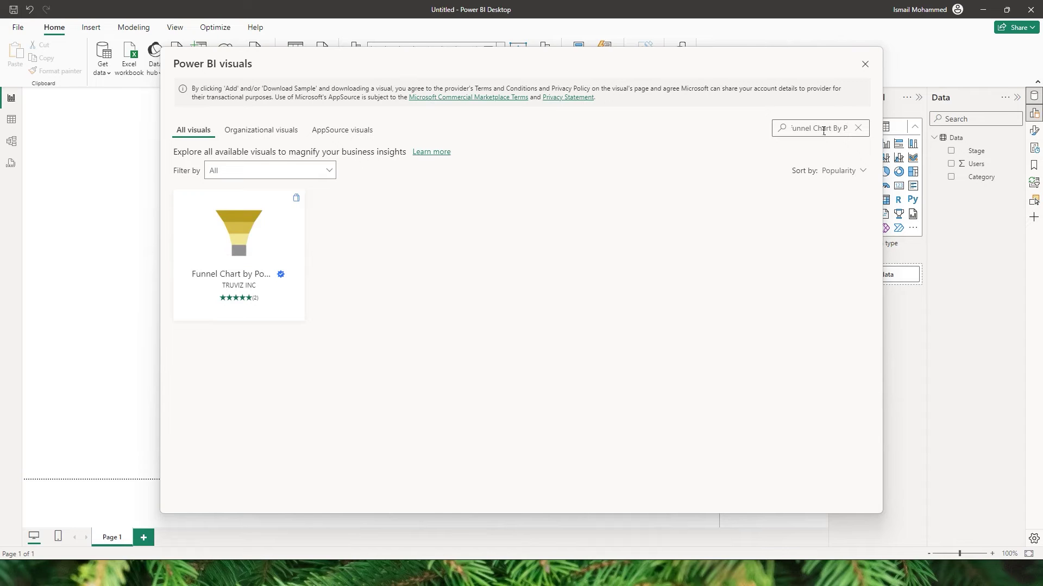
mouse_move(258, 270)
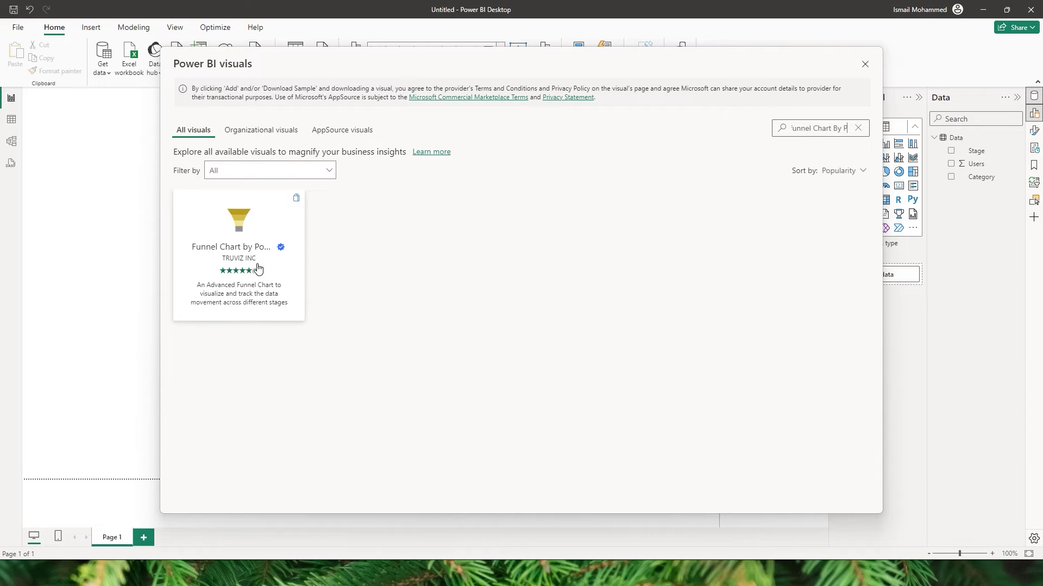
left_click(245, 258)
left_click(232, 214)
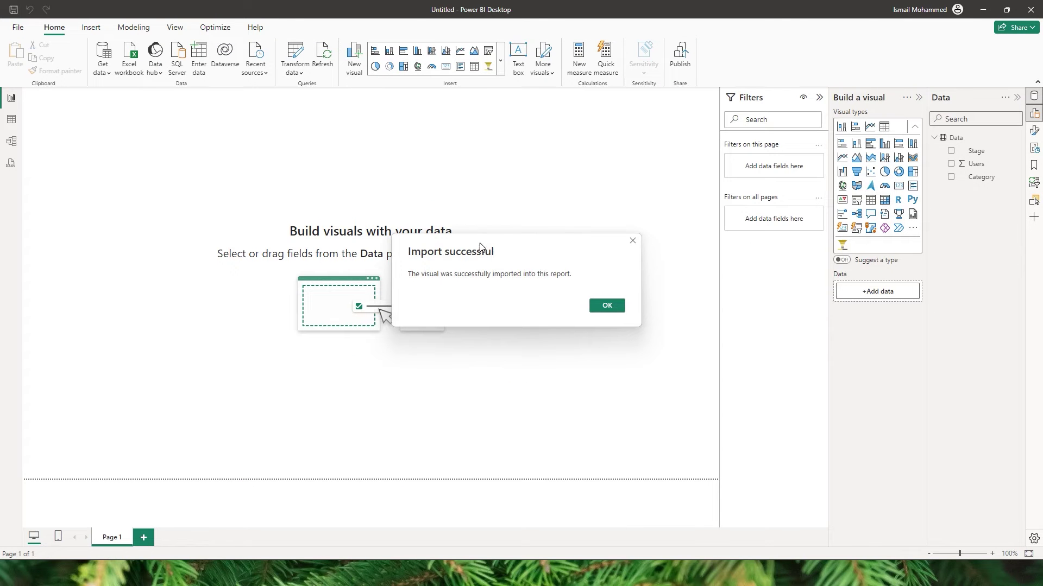
left_click(612, 310)
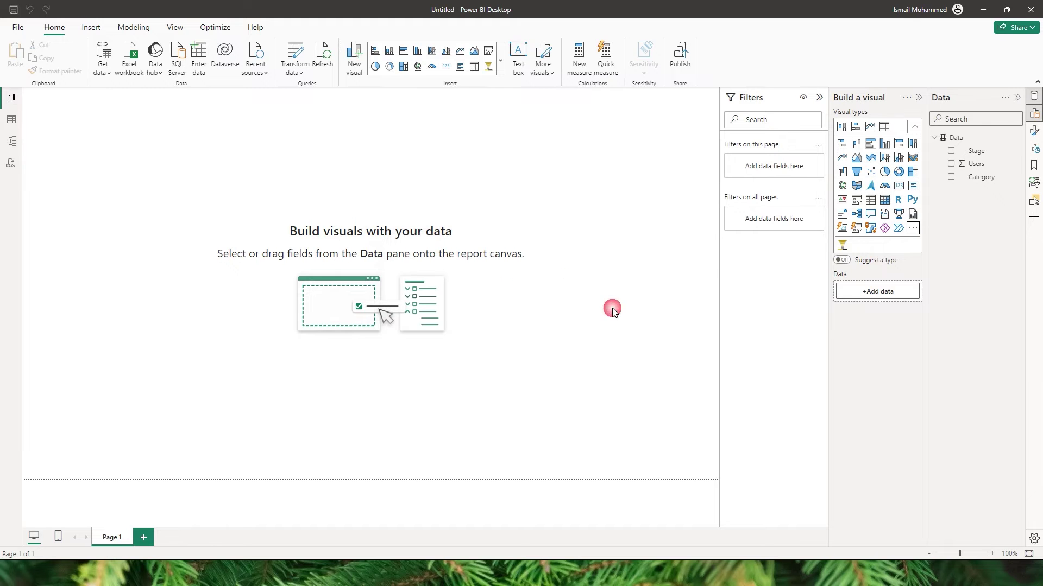
- Place the imported Funnel Chart visual enlarged on the page, and view the table of source data
left_click(843, 245)
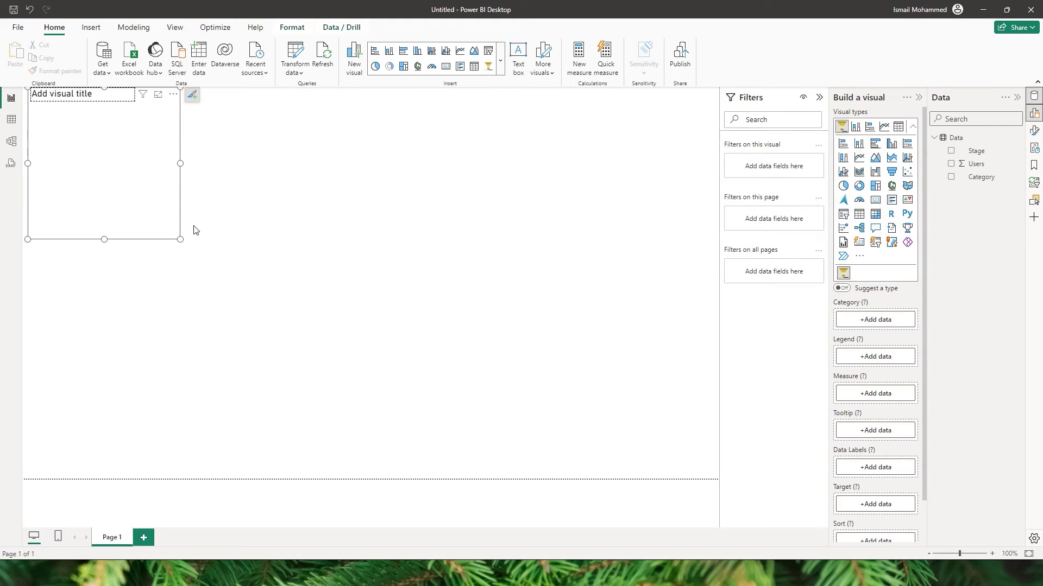
left_click_drag(182, 241, 361, 364)
left_click(11, 119)
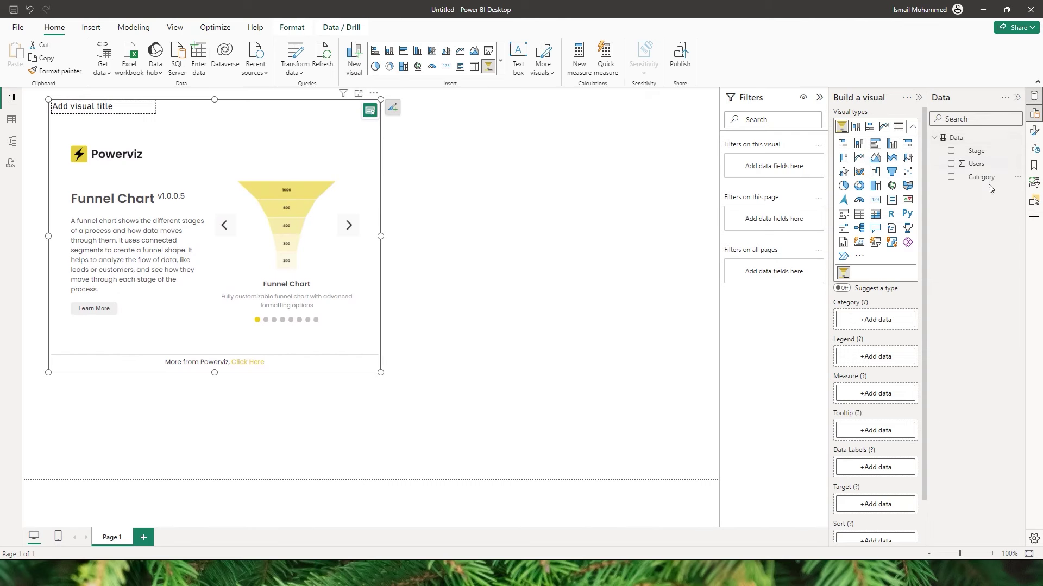
- Assign the Stage field to the funnel chart's Category and the Users field to its Measure
left_click(978, 157)
left_click_drag(977, 157, 875, 322)
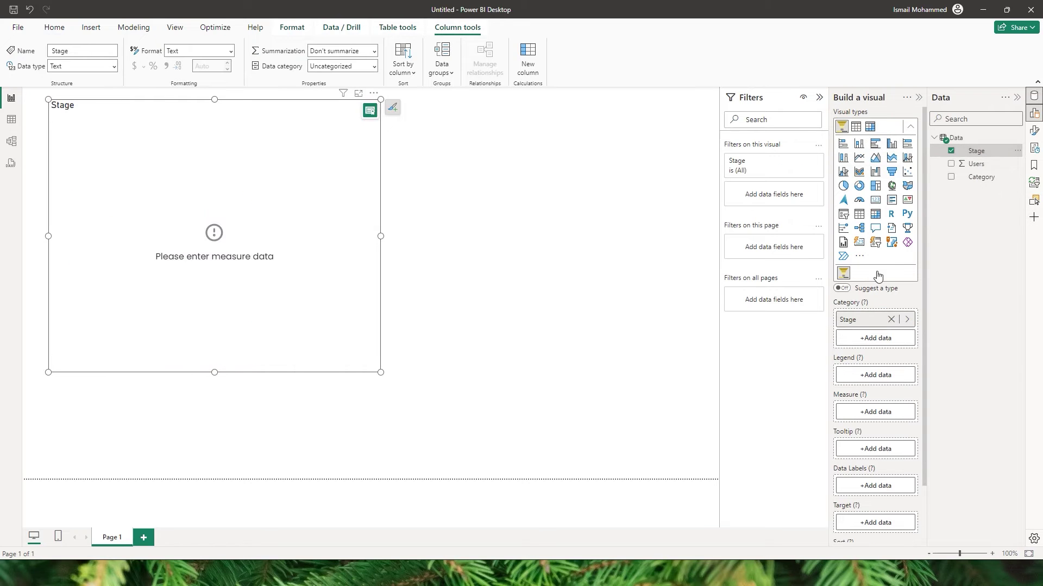
left_click_drag(977, 165, 880, 418)
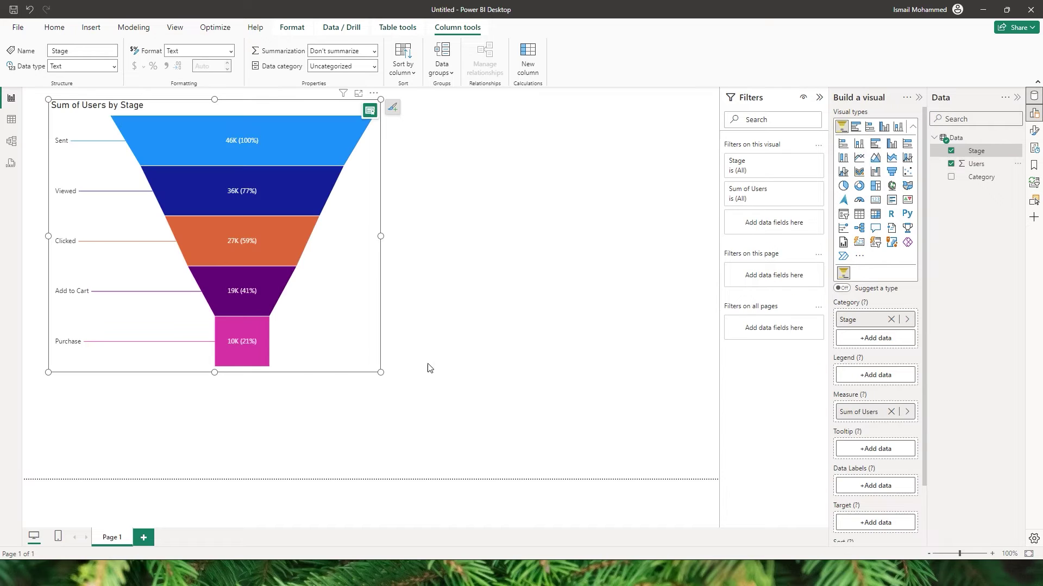
- Move the funnel chart to the right side of the report page and open its advanced settings
left_click_drag(361, 97, 669, 101)
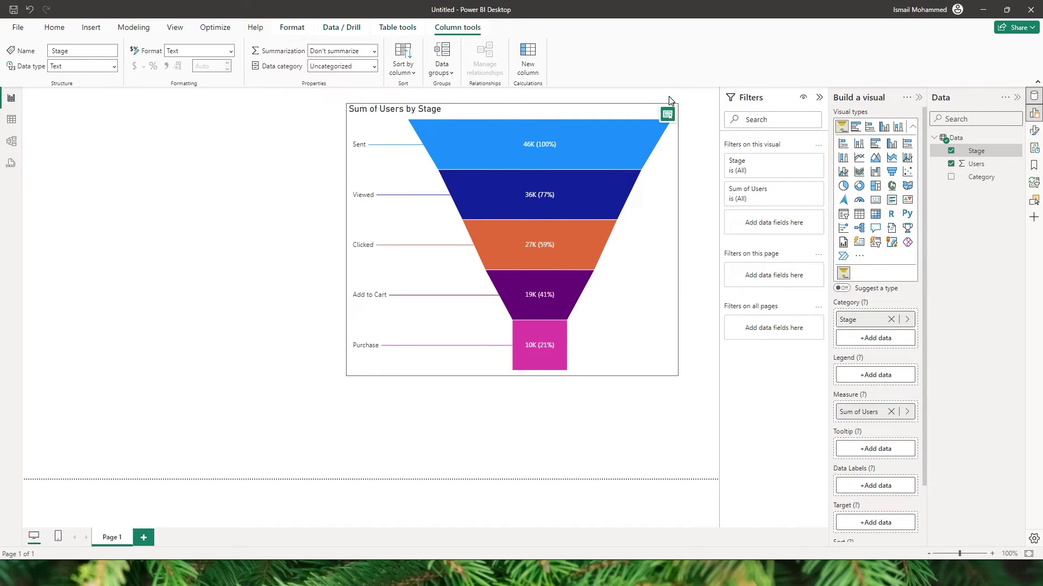
left_click_drag(669, 101, 681, 95)
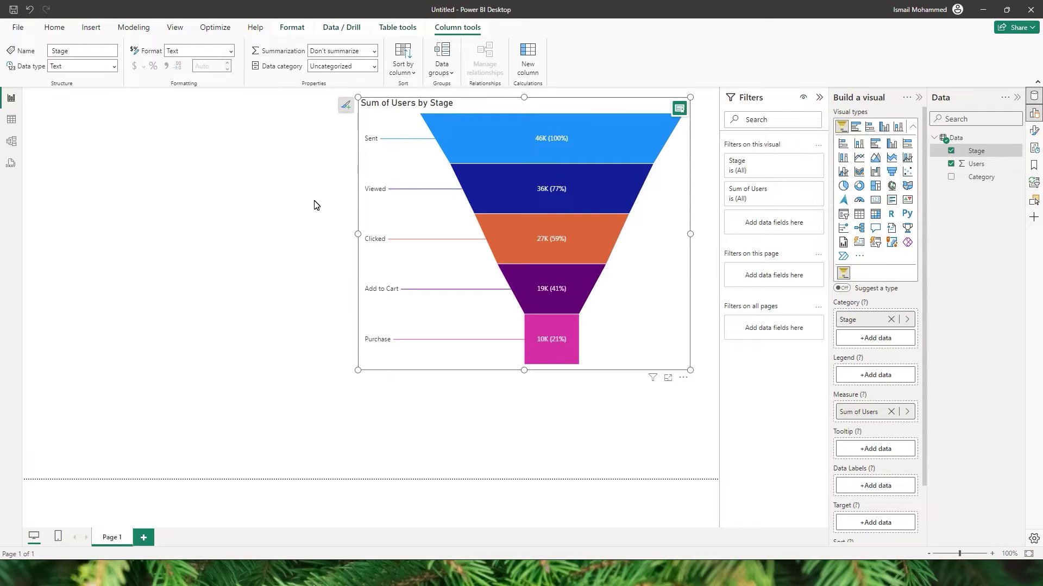
left_click(670, 124)
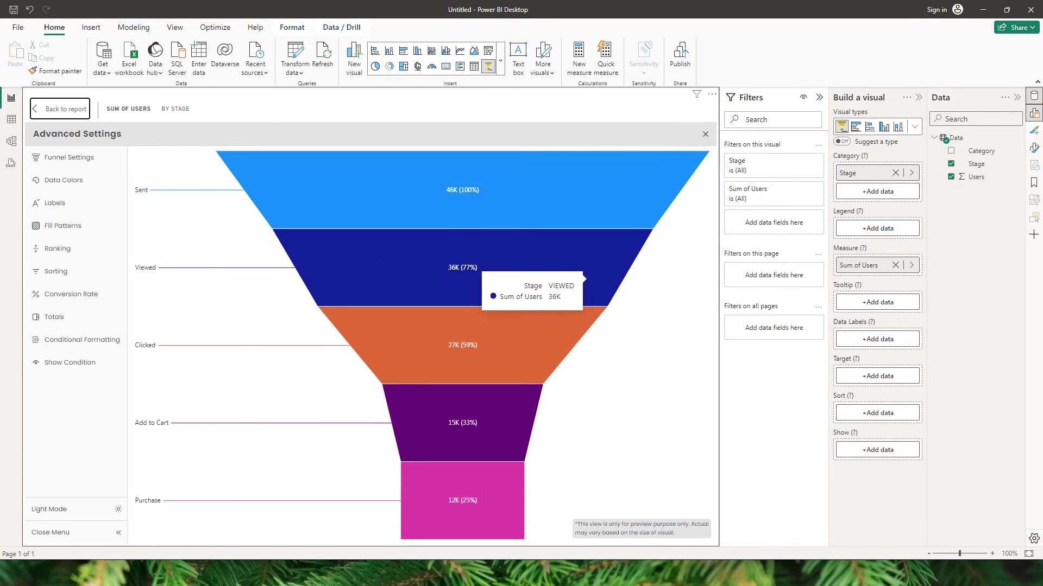
- Apply the horizontal orientation to the straight funnel and check its stages
left_click(67, 158)
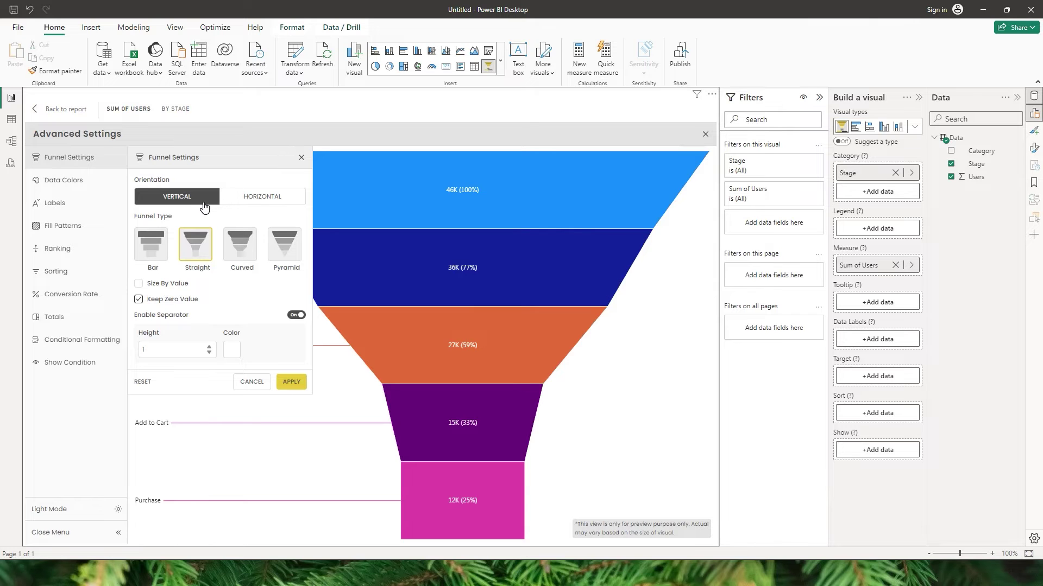
left_click(270, 202)
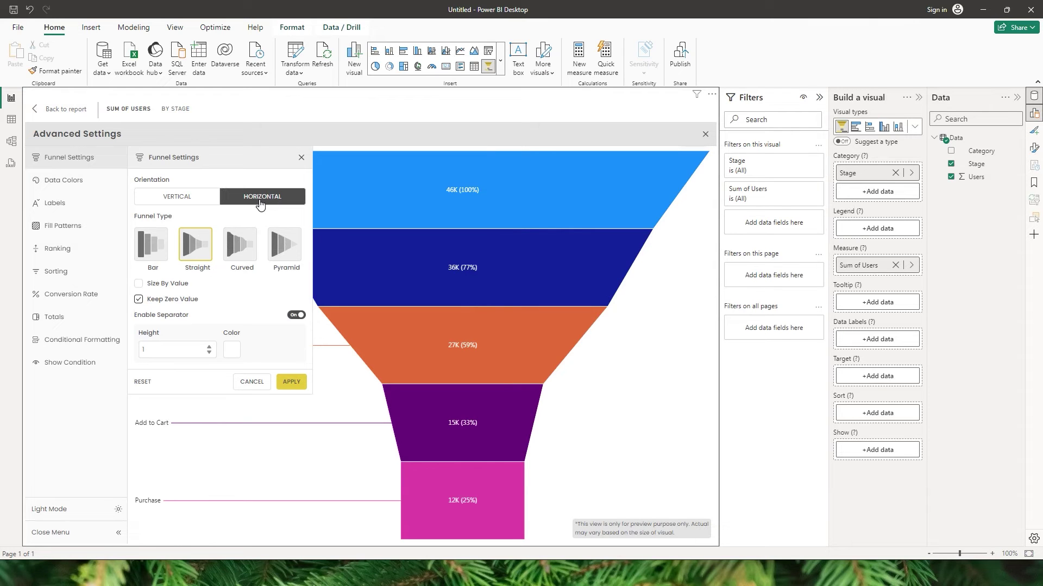
left_click(292, 382)
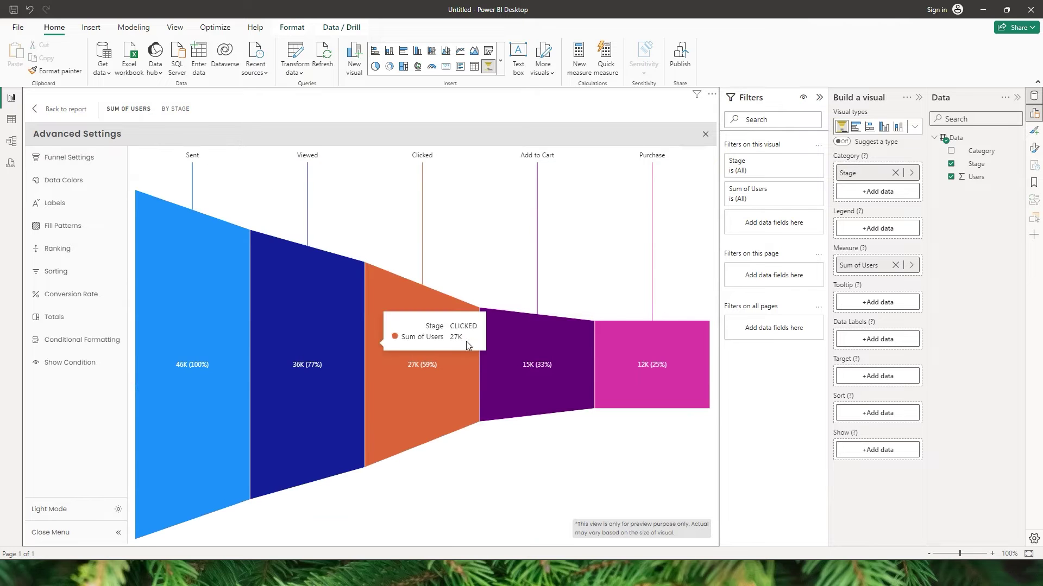
mouse_move(551, 386)
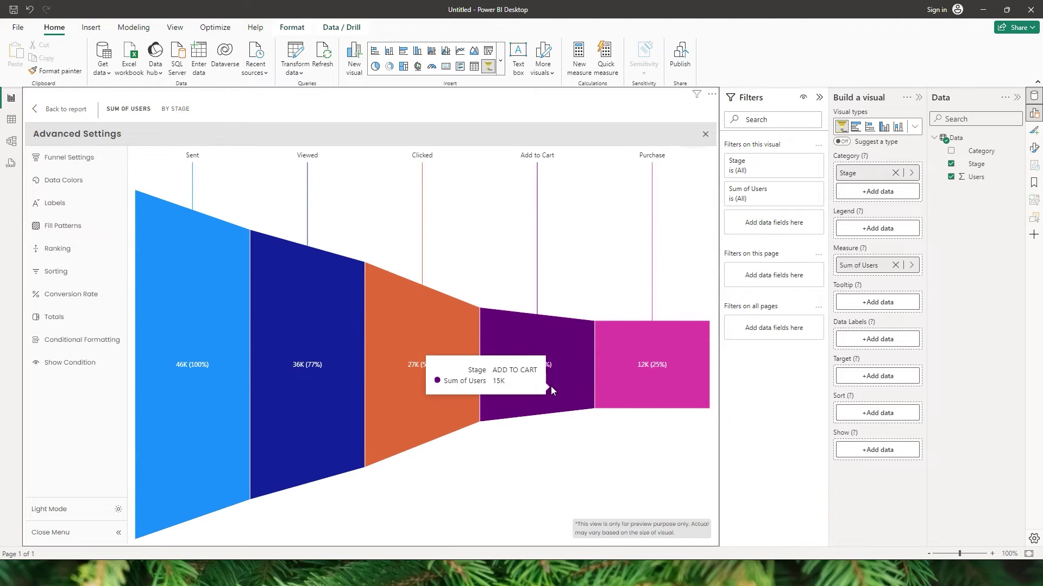
- Change the funnel to vertical orientation with the Bar funnel type and apply the settings
left_click(65, 163)
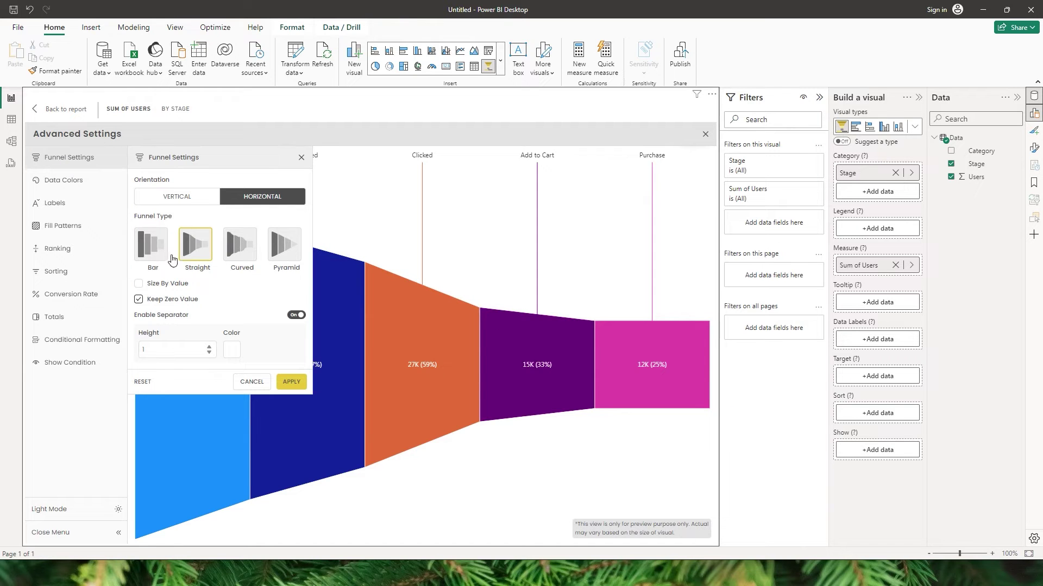
left_click(179, 199)
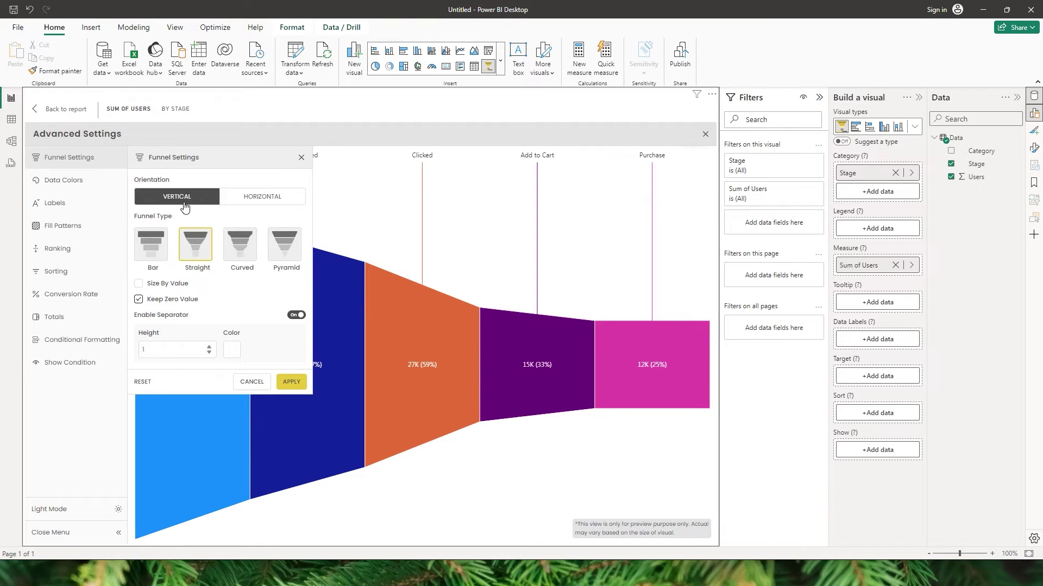
left_click(164, 259)
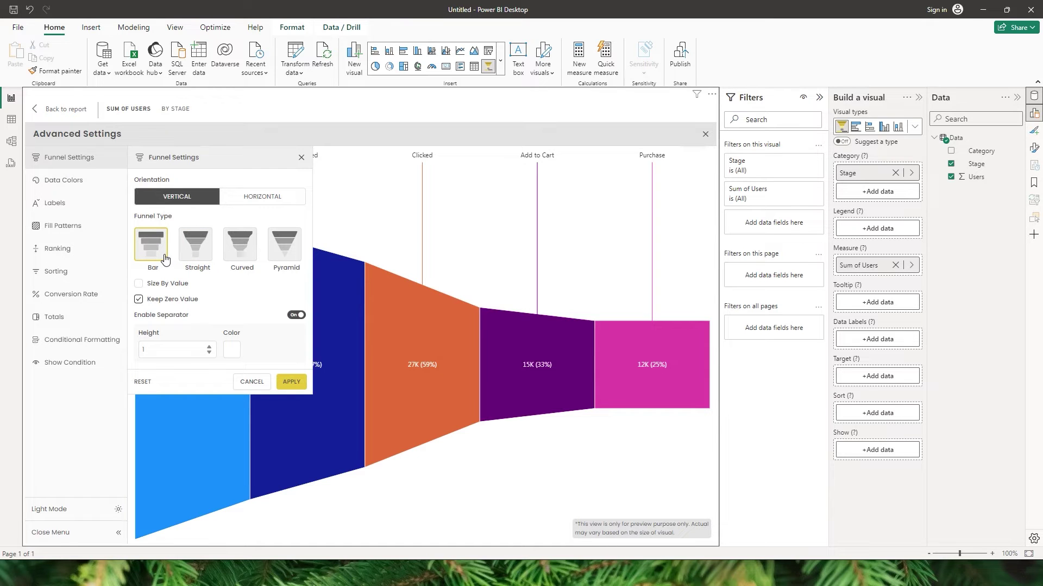
left_click(292, 382)
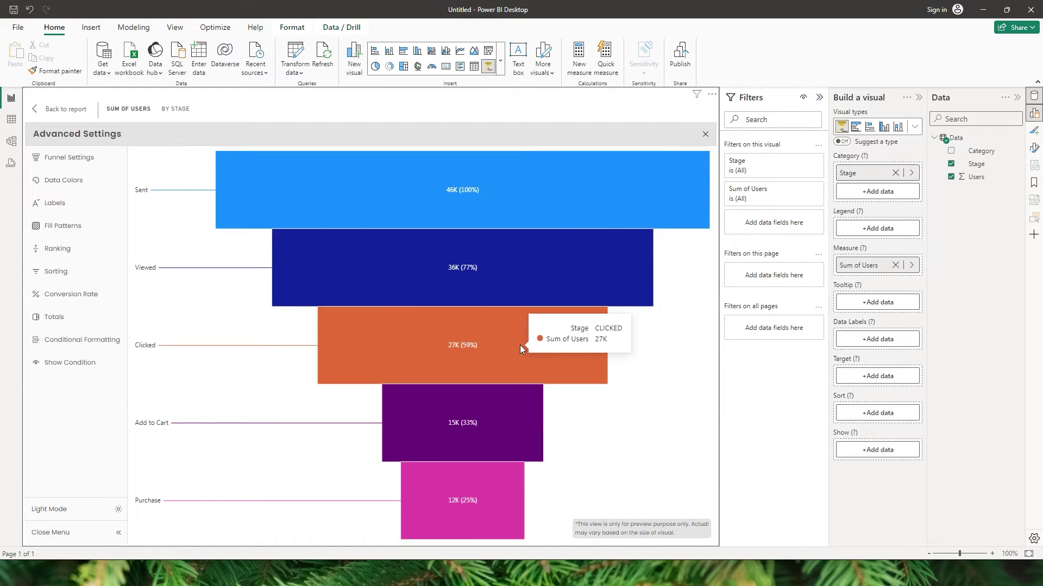
- Change the funnel type to Straight and apply it to the vertical chart
left_click(70, 164)
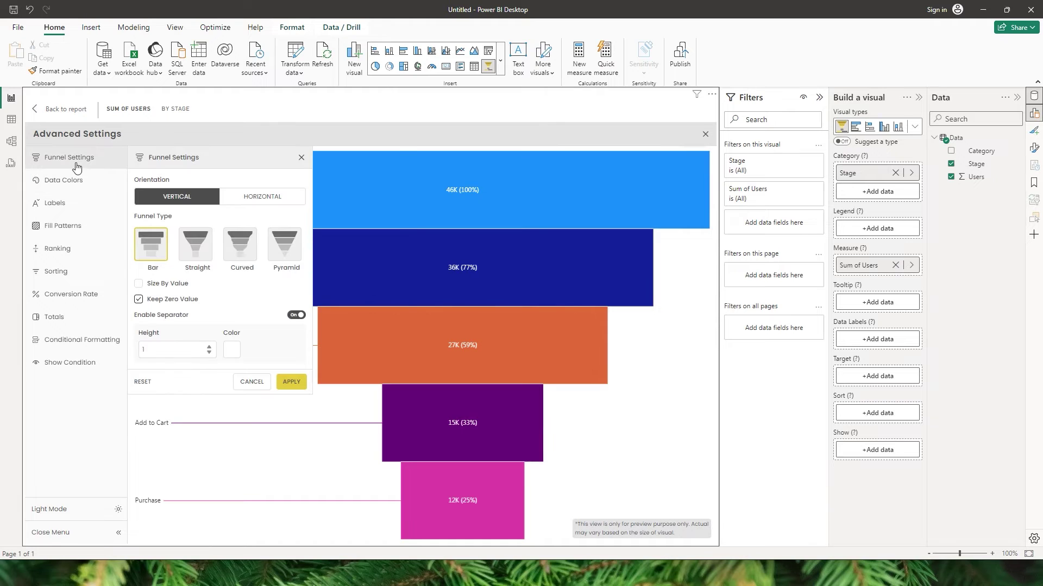
left_click(197, 259)
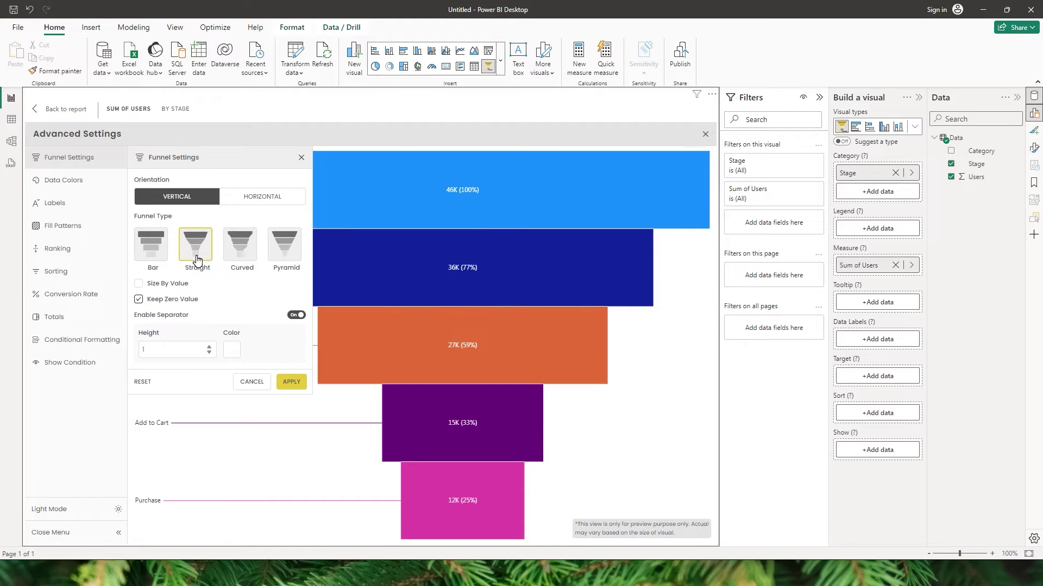
left_click(293, 383)
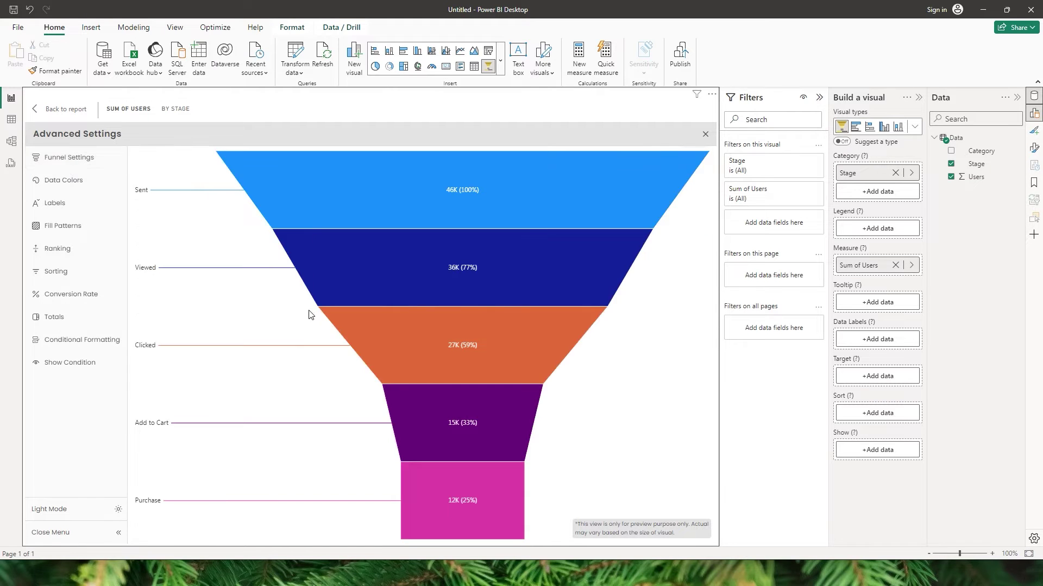
- Change the vertical funnel's type to Curved and apply the settings
left_click(79, 164)
left_click(251, 262)
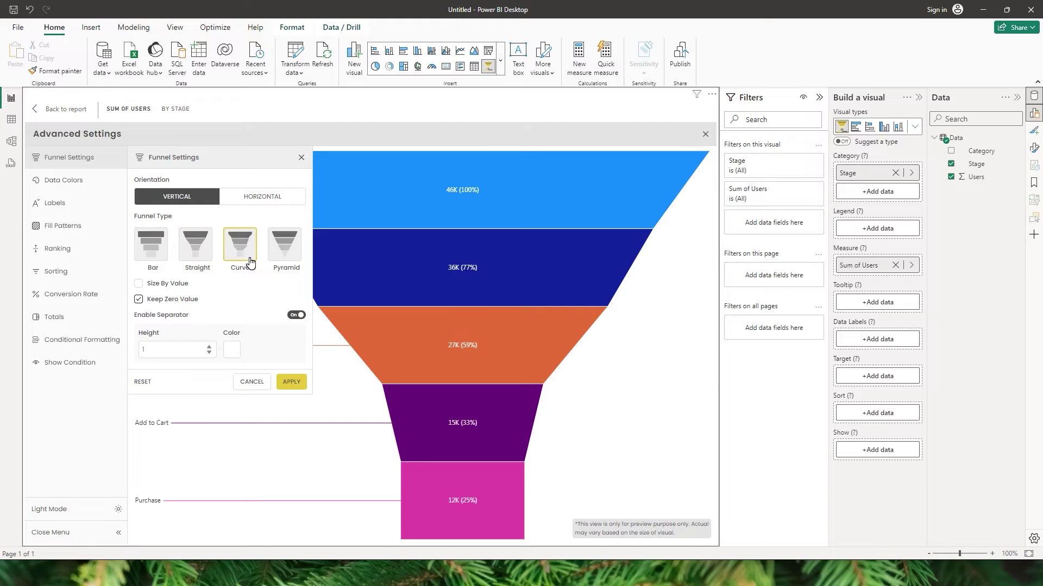
left_click(291, 382)
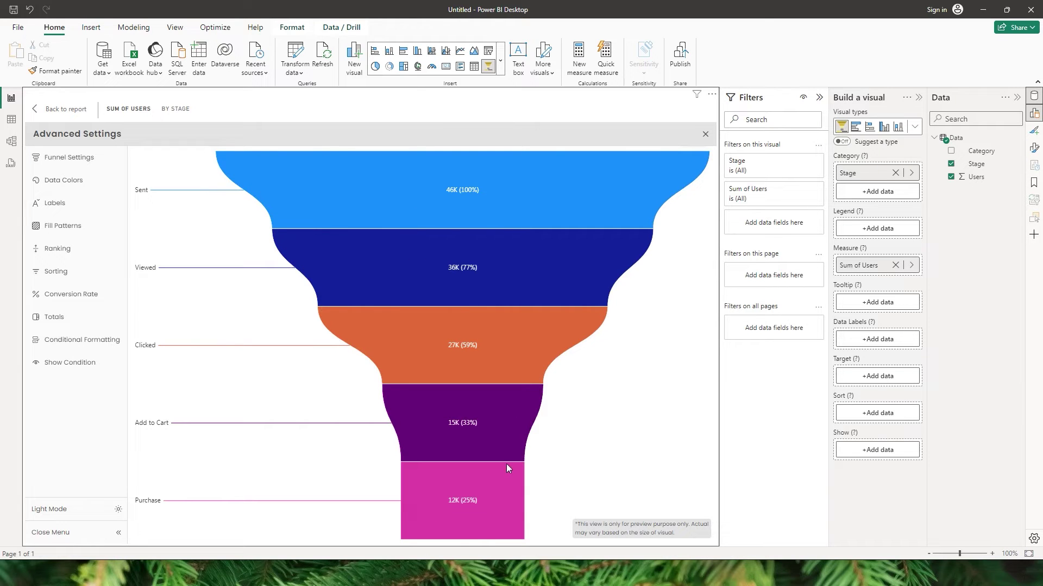
- Change the vertical funnel's type to Pyramid and apply it to the chart
left_click(69, 159)
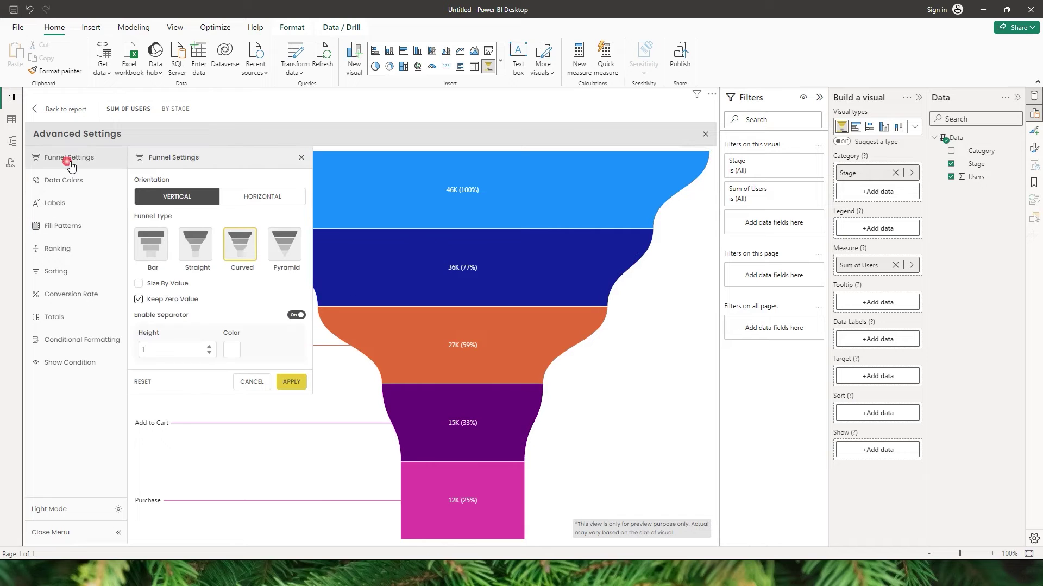
left_click(283, 258)
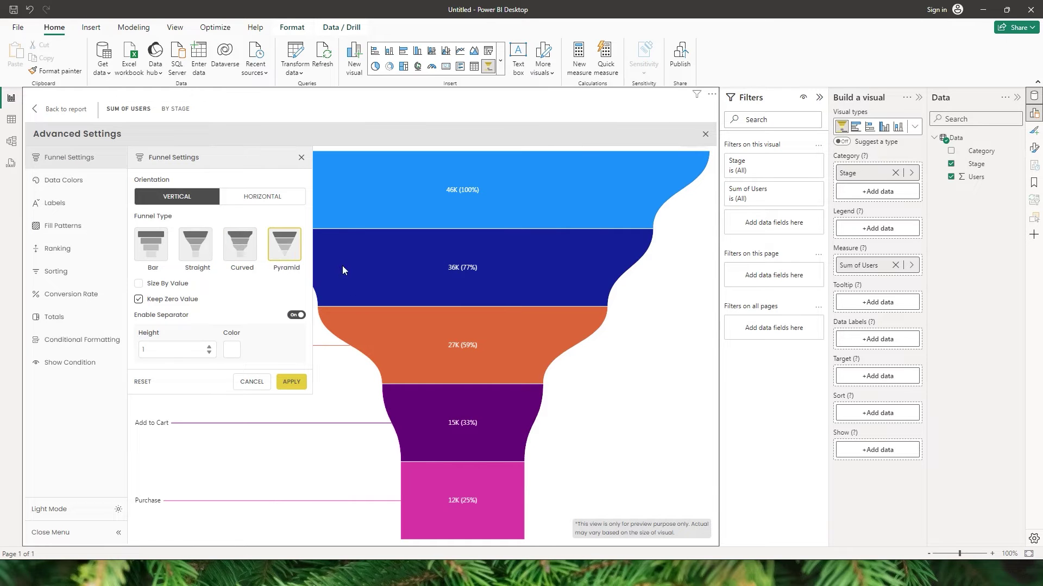
left_click(294, 383)
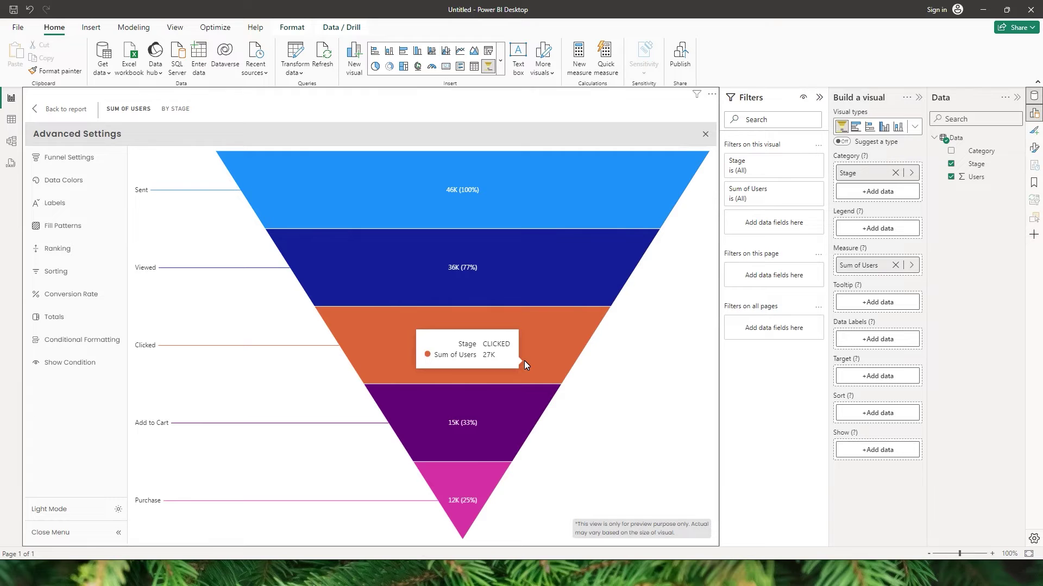
- Switch the funnel to horizontal orientation with the Curved funnel type and apply the settings
left_click(82, 169)
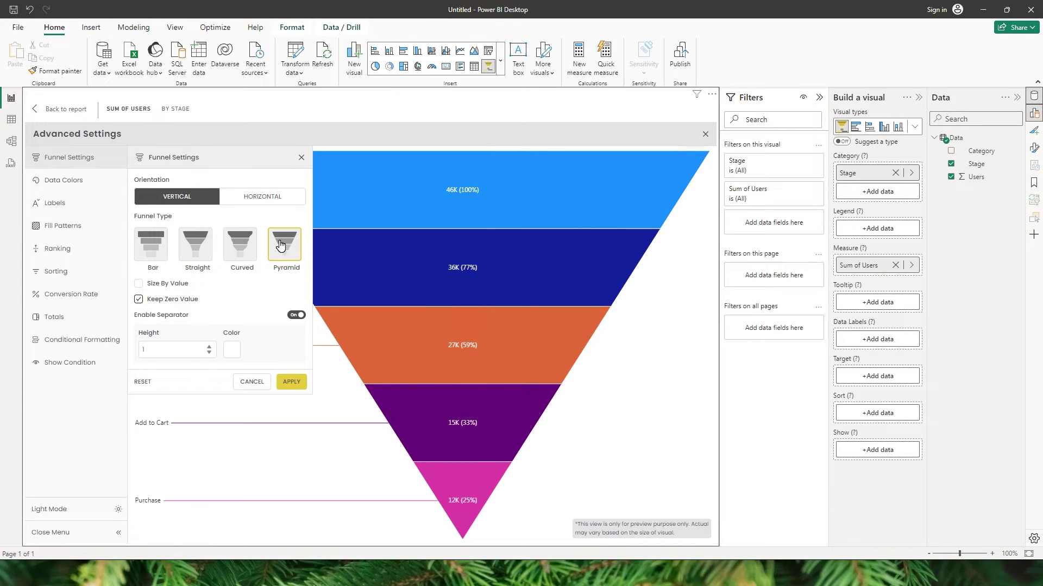
left_click(271, 206)
left_click(157, 254)
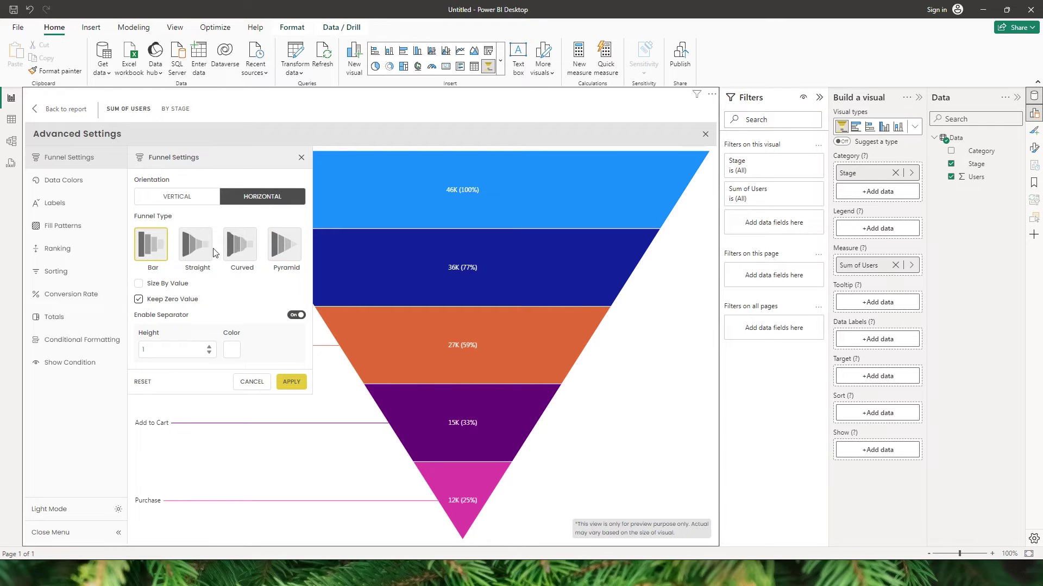
left_click(191, 261)
left_click(253, 263)
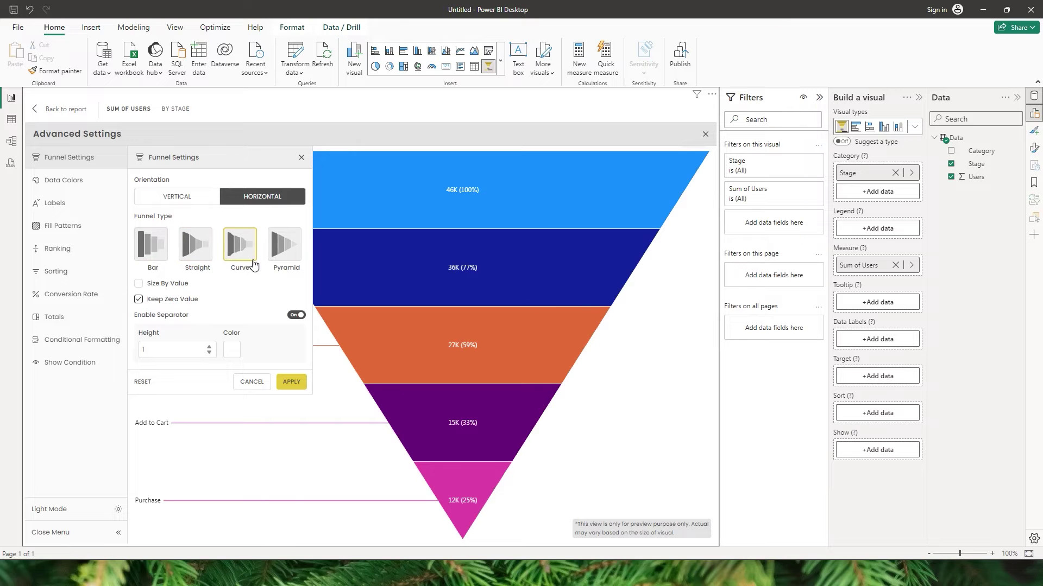
left_click(292, 383)
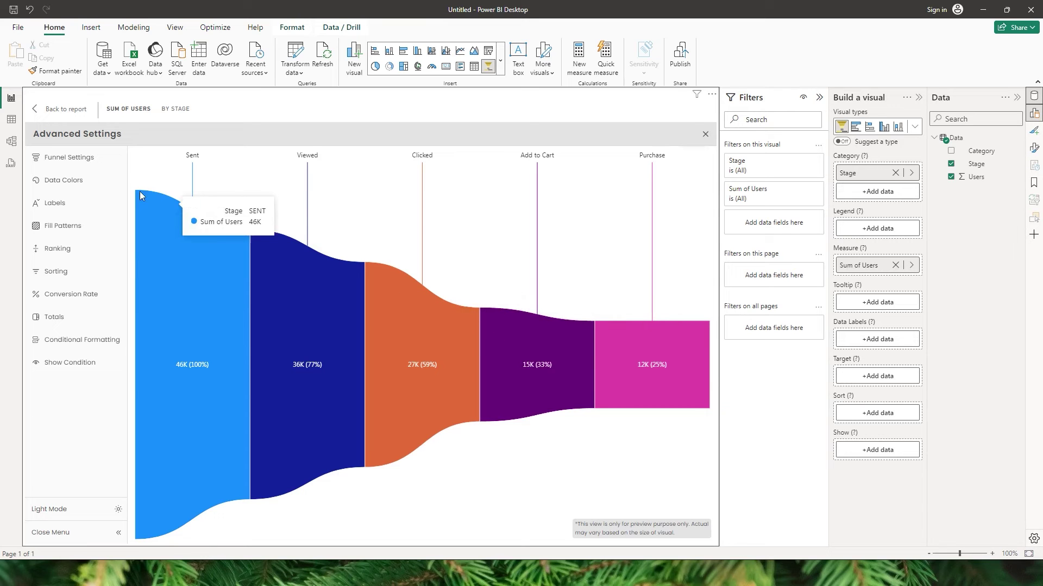
- Change the horizontal funnel's type to Pyramid and apply the settings
left_click(74, 158)
left_click(286, 260)
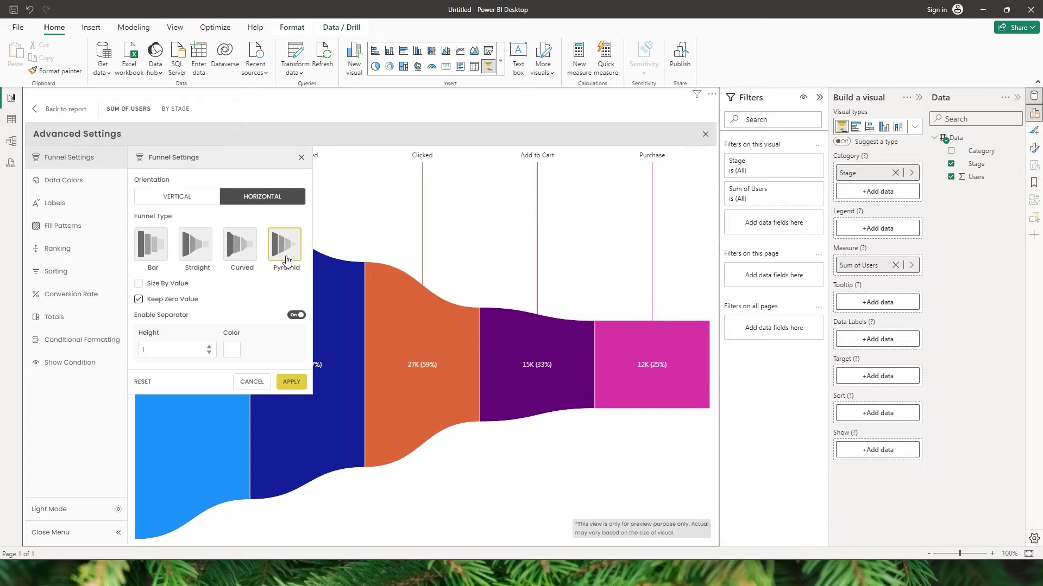
left_click(288, 384)
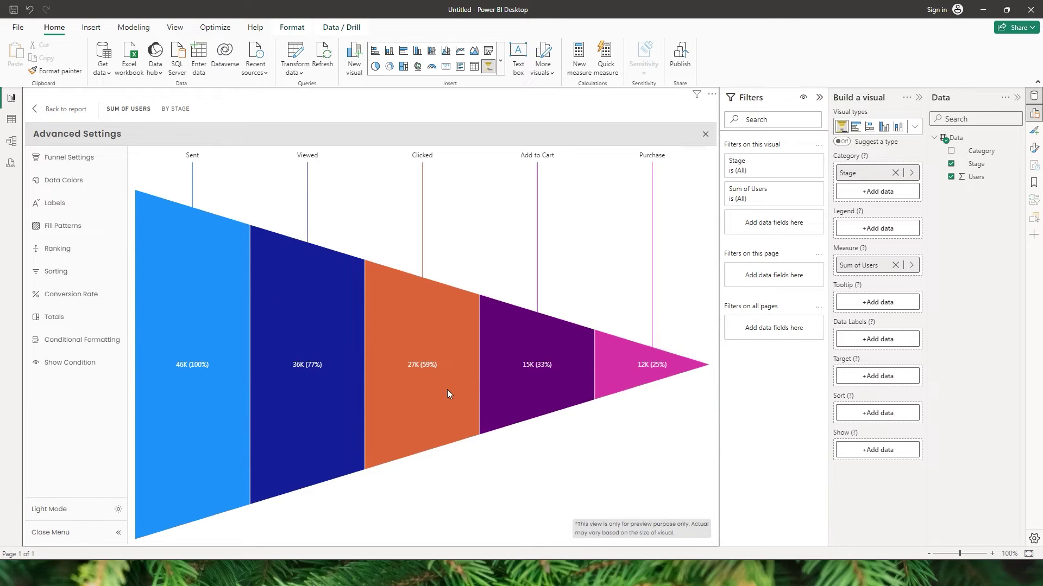
- Enable Size By Value for the horizontal pyramid funnel and apply the change
left_click(75, 162)
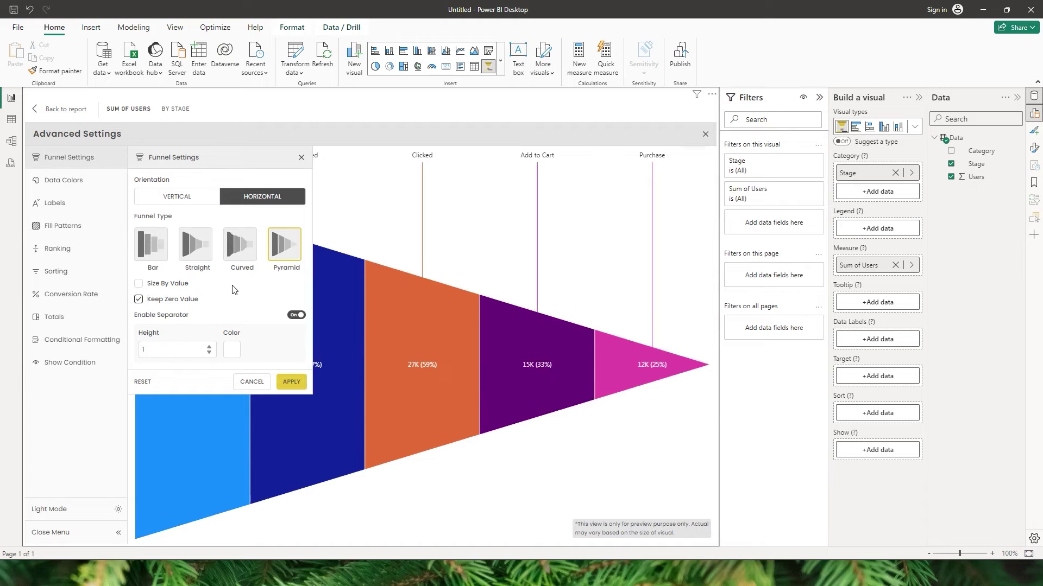
left_click(142, 287)
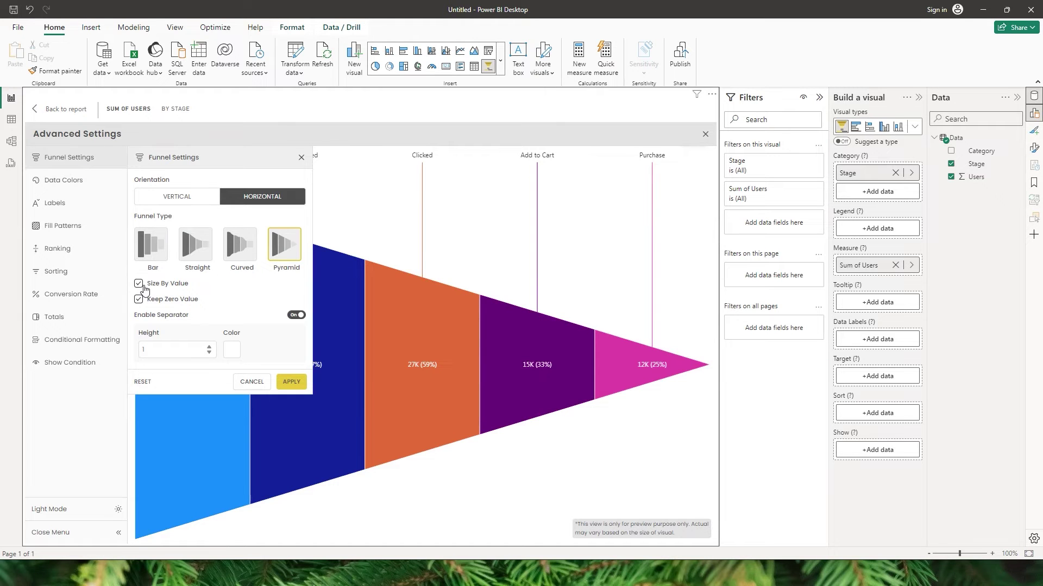
left_click(291, 382)
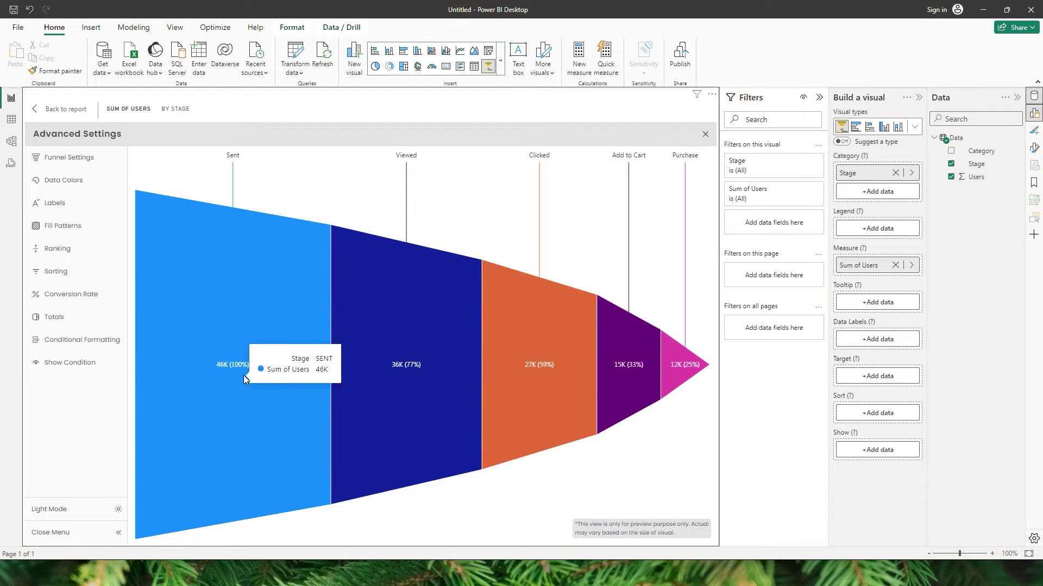
- Disable Size By Value for the pyramid funnel and apply the change
left_click(106, 159)
left_click(139, 284)
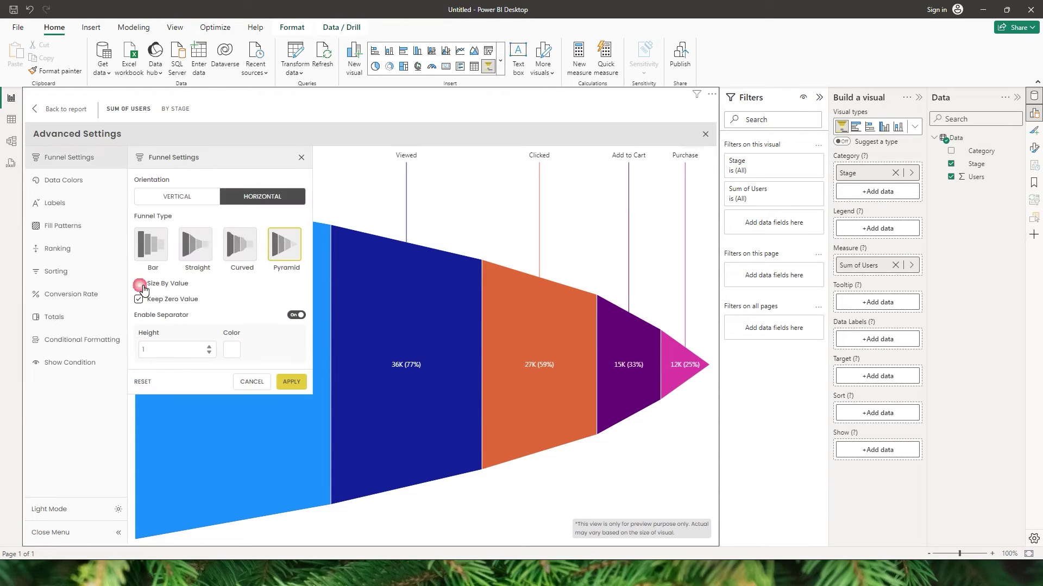
left_click(291, 383)
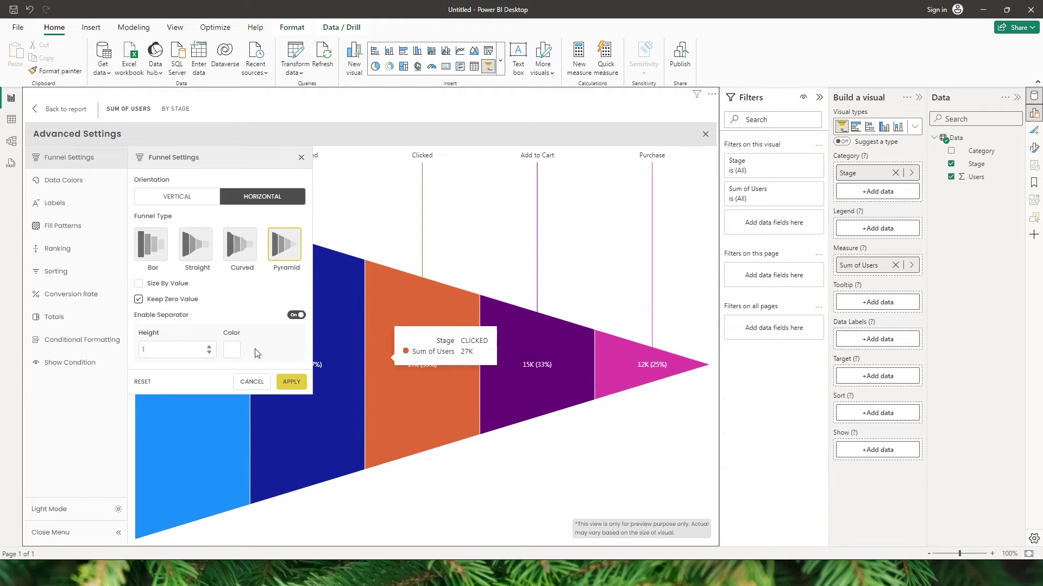
- Set the separator height between the funnel stages to 5, leave its color white, and apply the settings
double_click(208, 346)
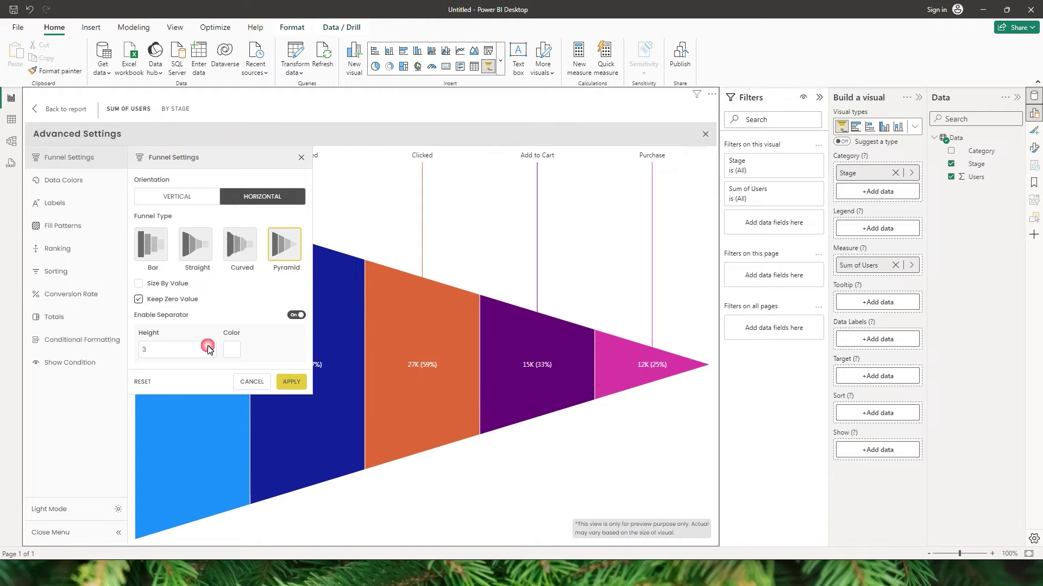
left_click(208, 346)
left_click(232, 352)
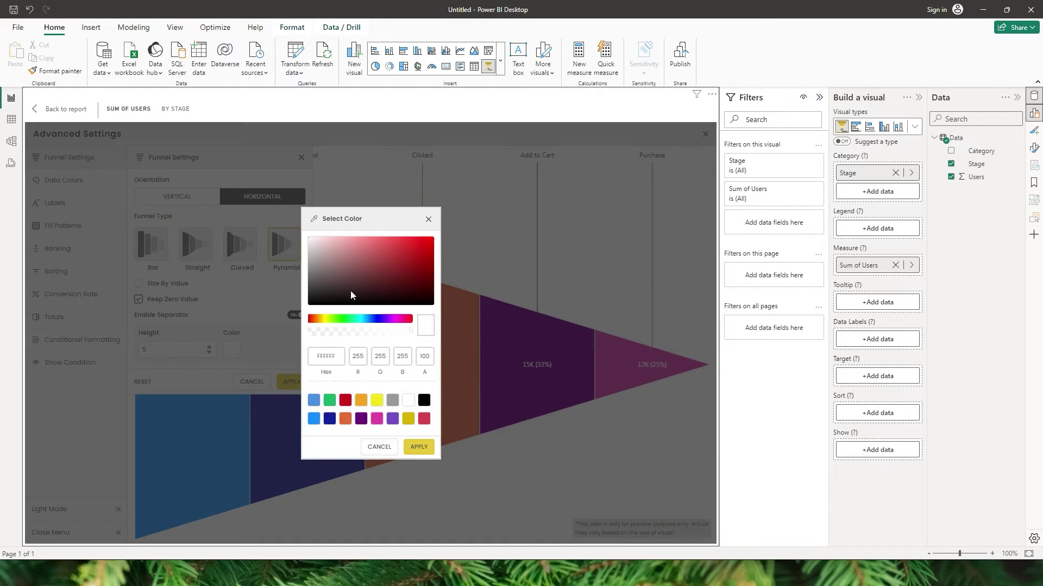
left_click(429, 220)
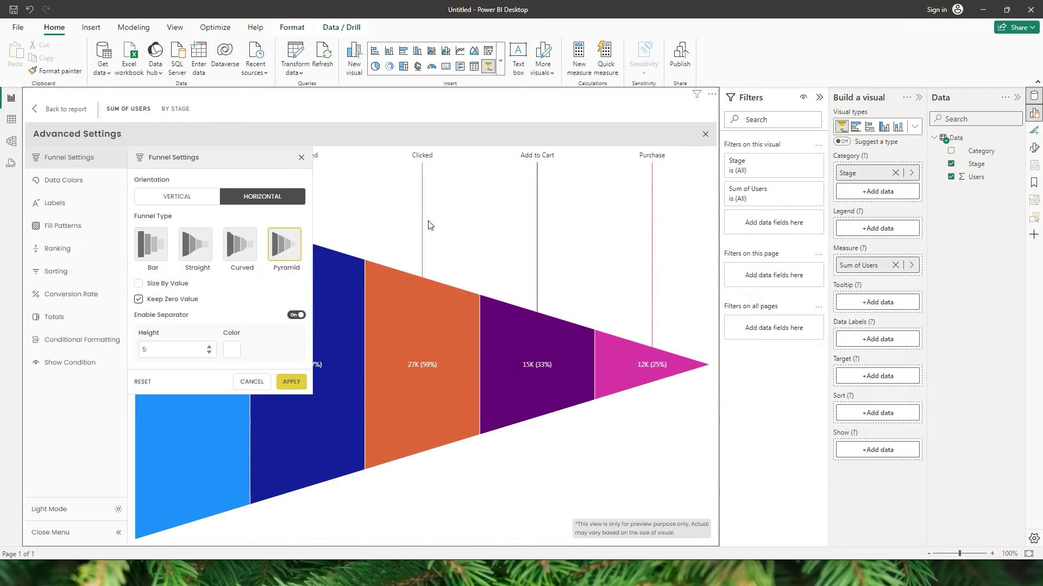
left_click(291, 381)
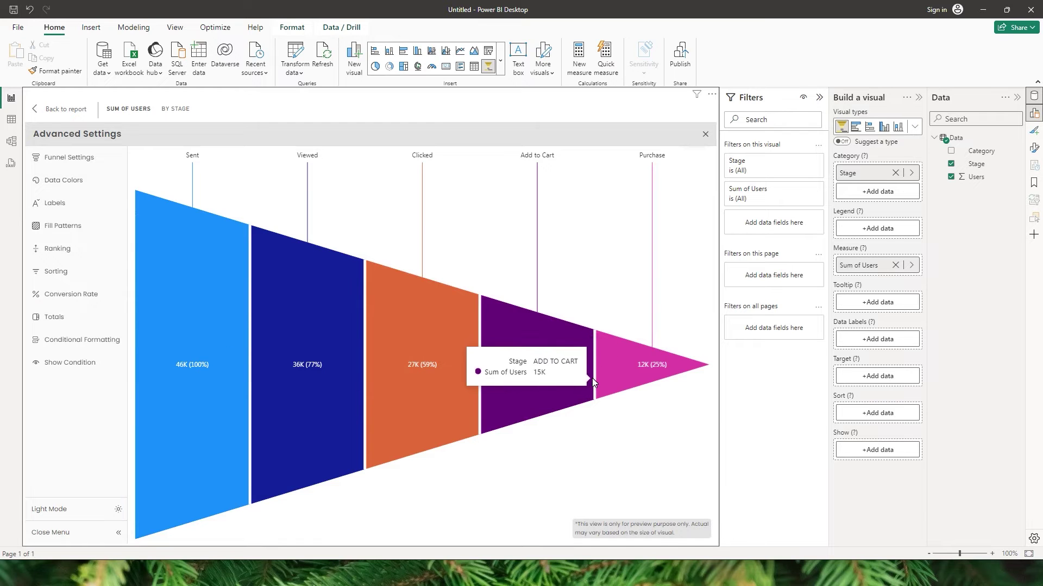
- Set the data color palette to Single with the light blue preset color and apply it to the funnel
left_click(69, 157)
left_click(80, 184)
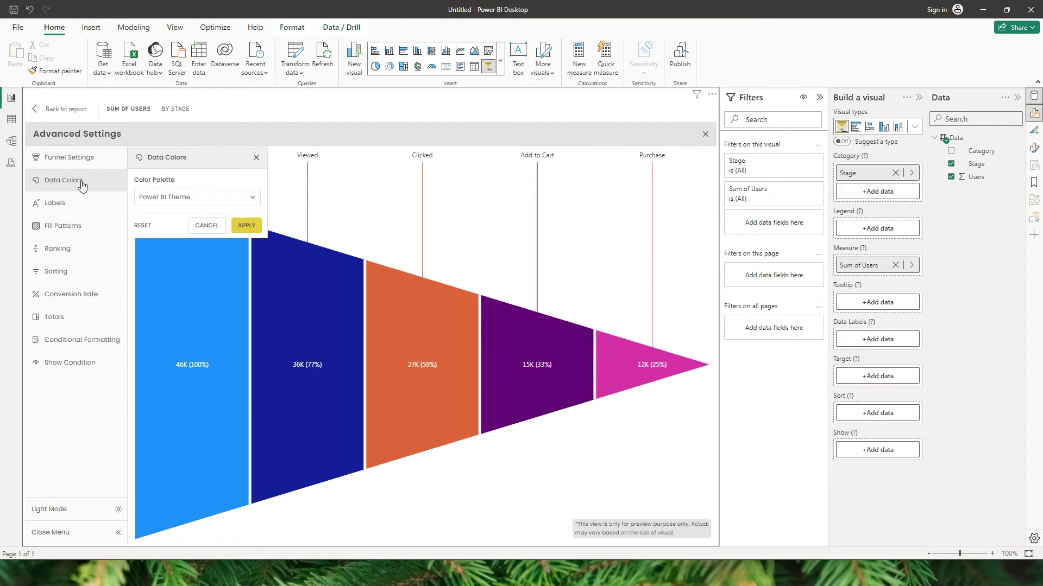
left_click(216, 199)
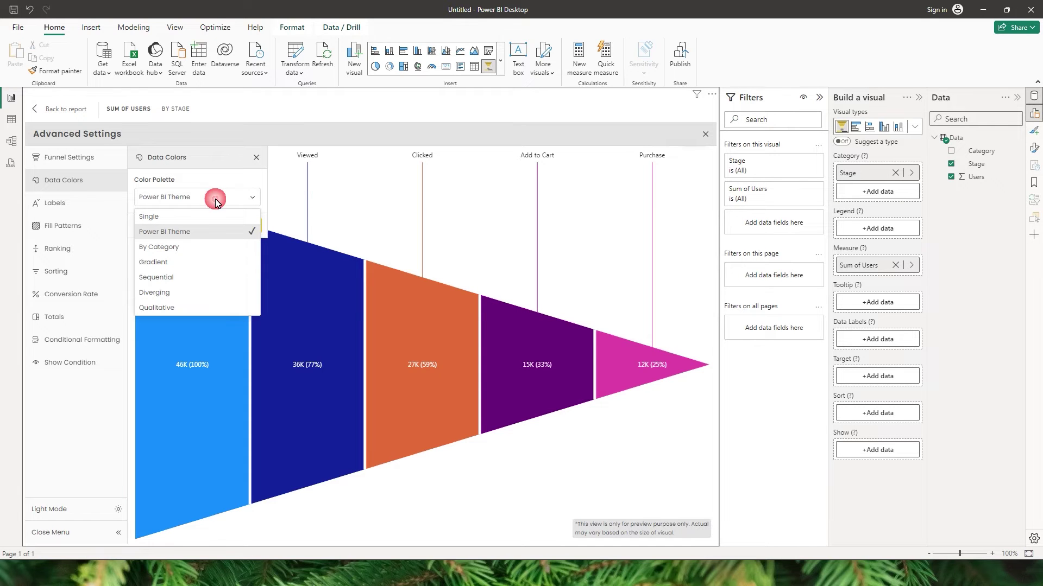
left_click(179, 218)
left_click(143, 219)
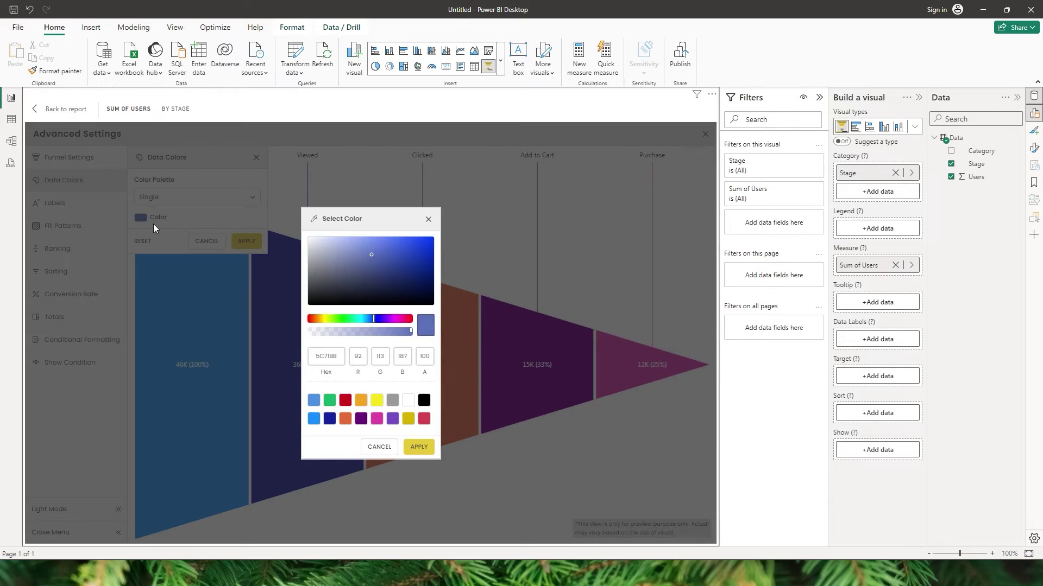
left_click(316, 403)
left_click(418, 449)
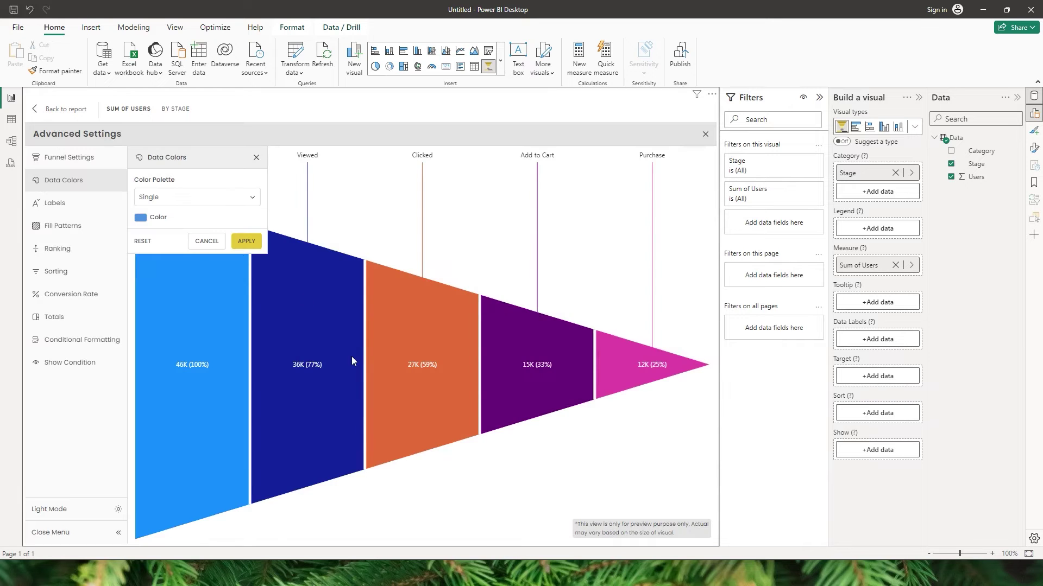
left_click(246, 241)
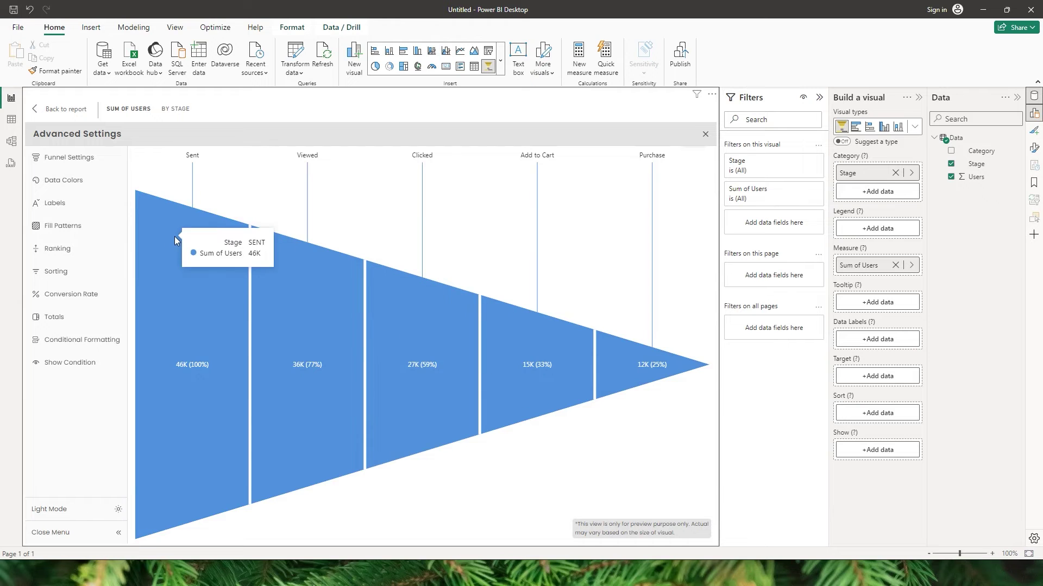
- Set the data color palette to By Category, recolor the Purchase stage green, and apply the colors
left_click(77, 180)
left_click(185, 198)
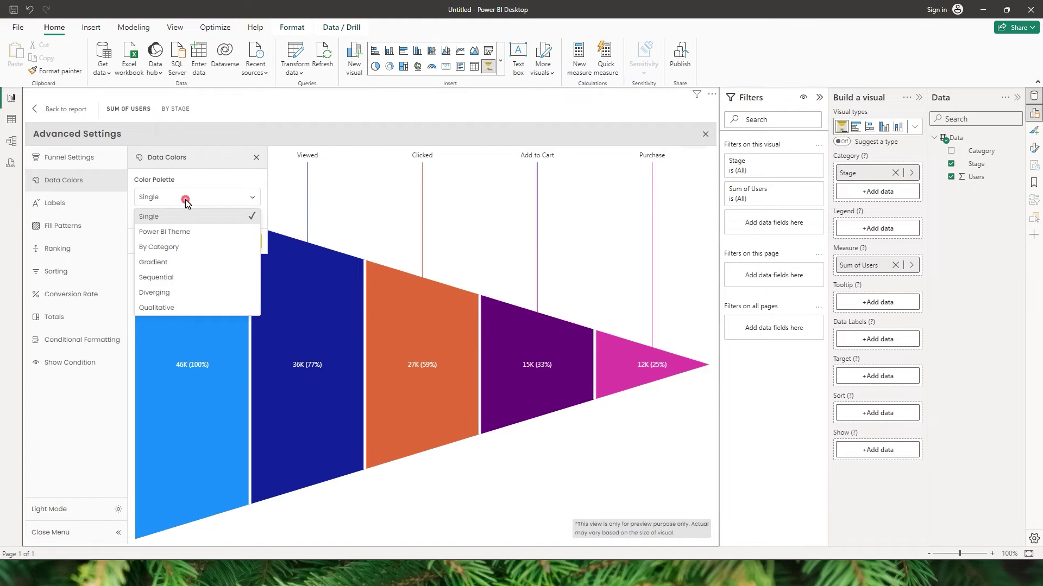
left_click(183, 247)
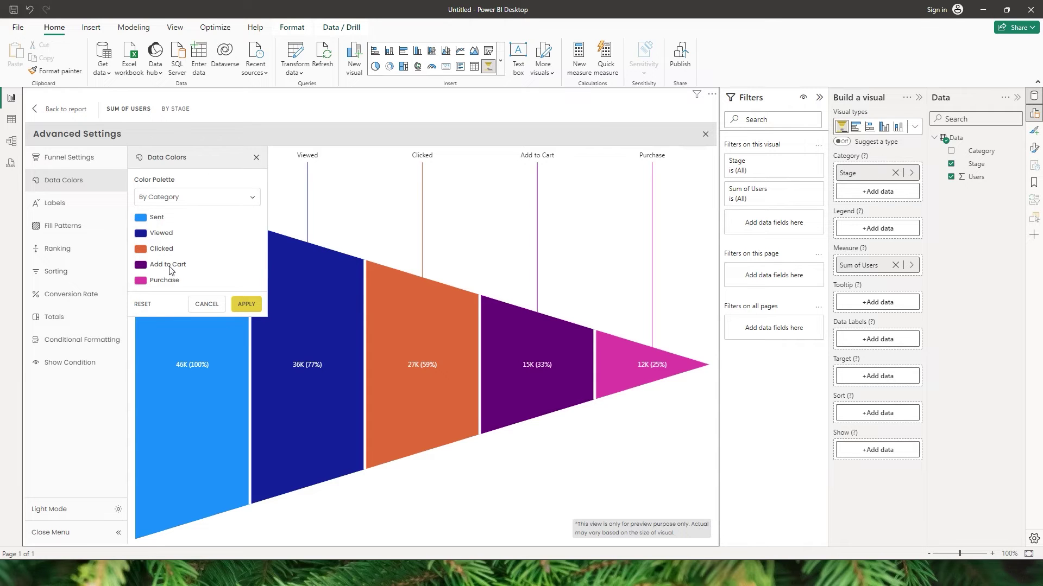
left_click(142, 281)
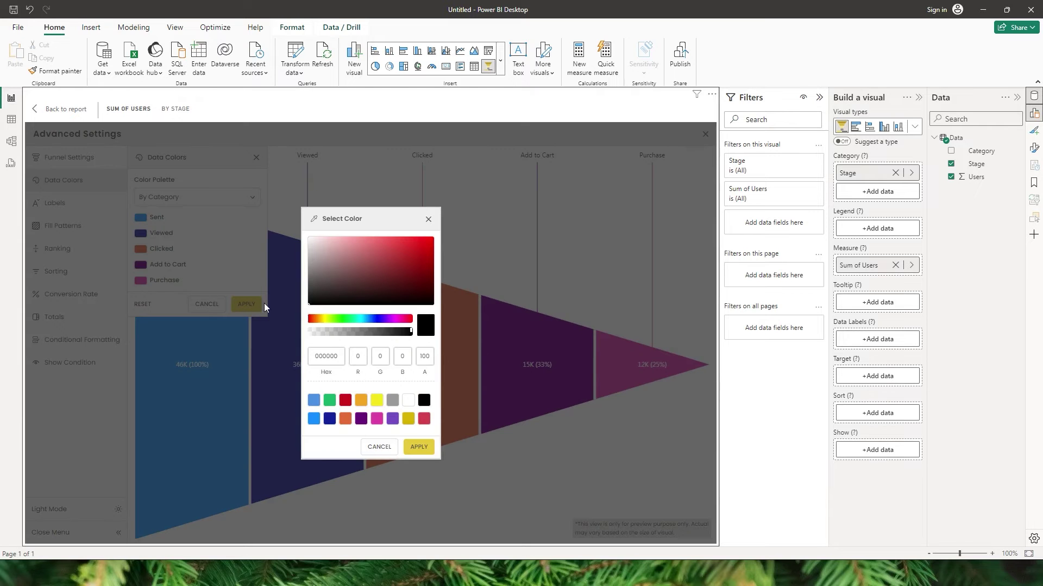
left_click(330, 402)
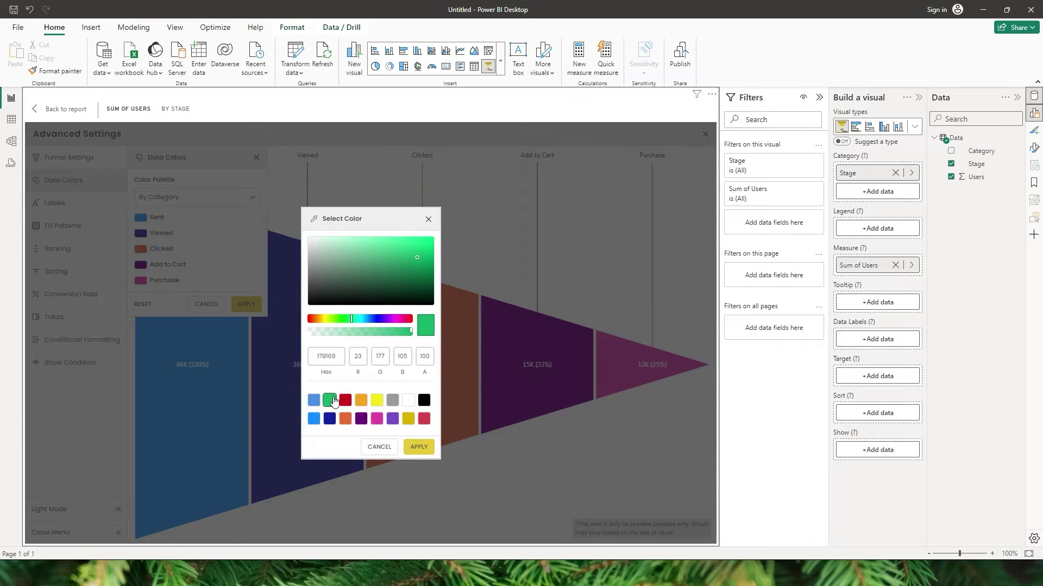
left_click(419, 446)
left_click(250, 307)
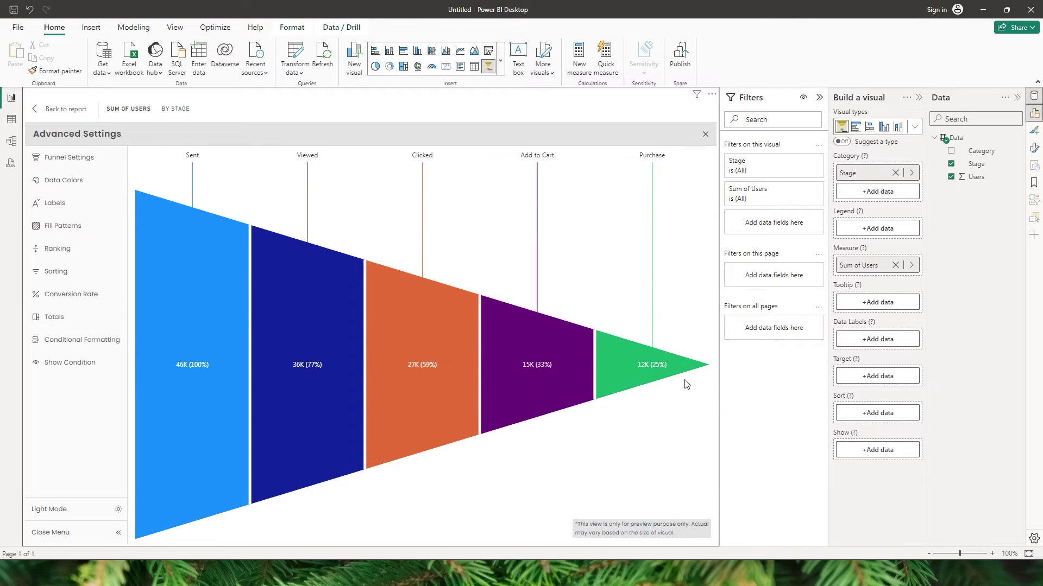
- Switch the funnel's data color palette to Gradient and disable the mid color
left_click(63, 179)
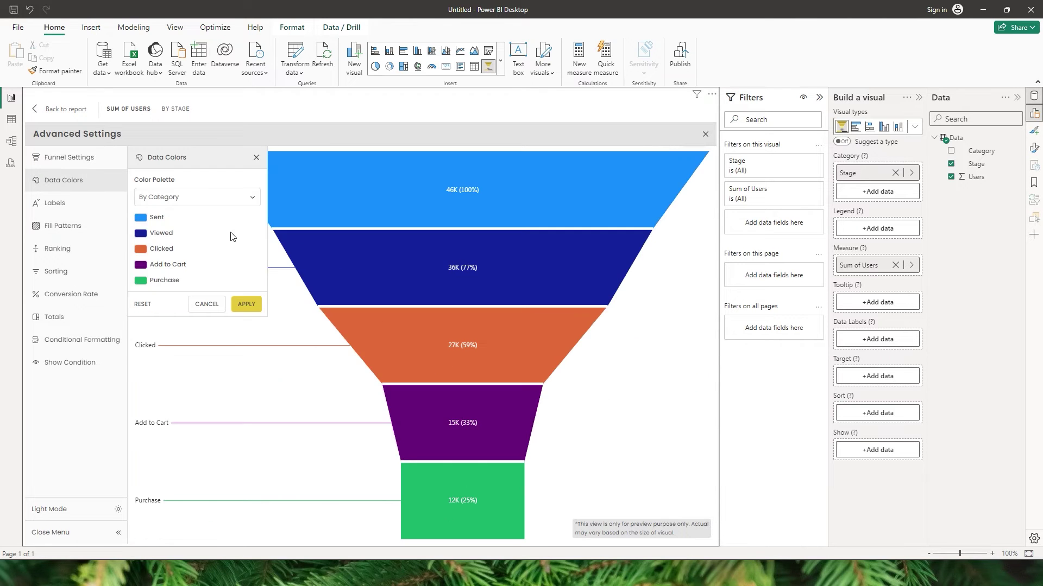
left_click(203, 198)
left_click(164, 263)
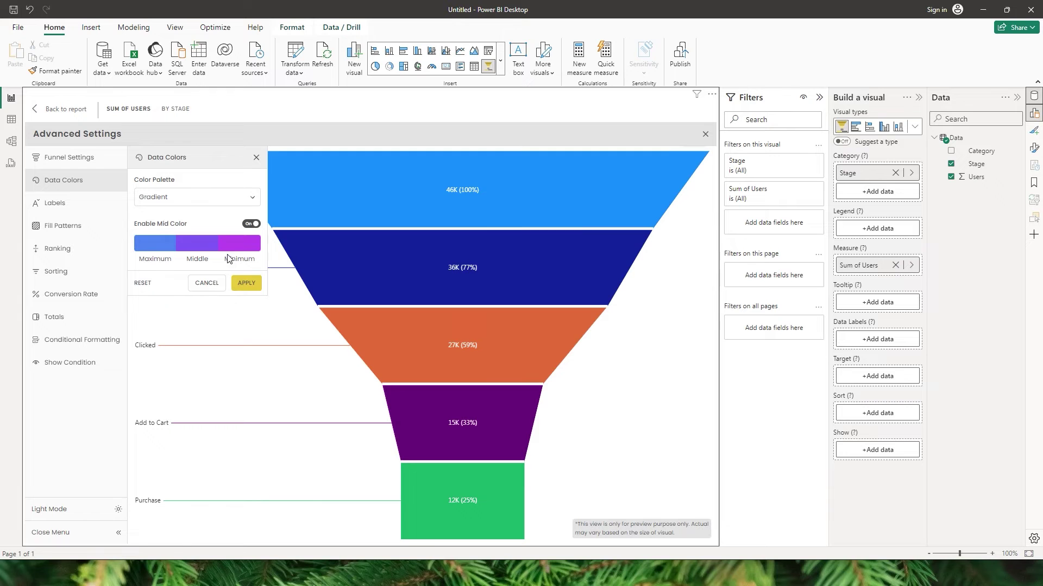
left_click(252, 227)
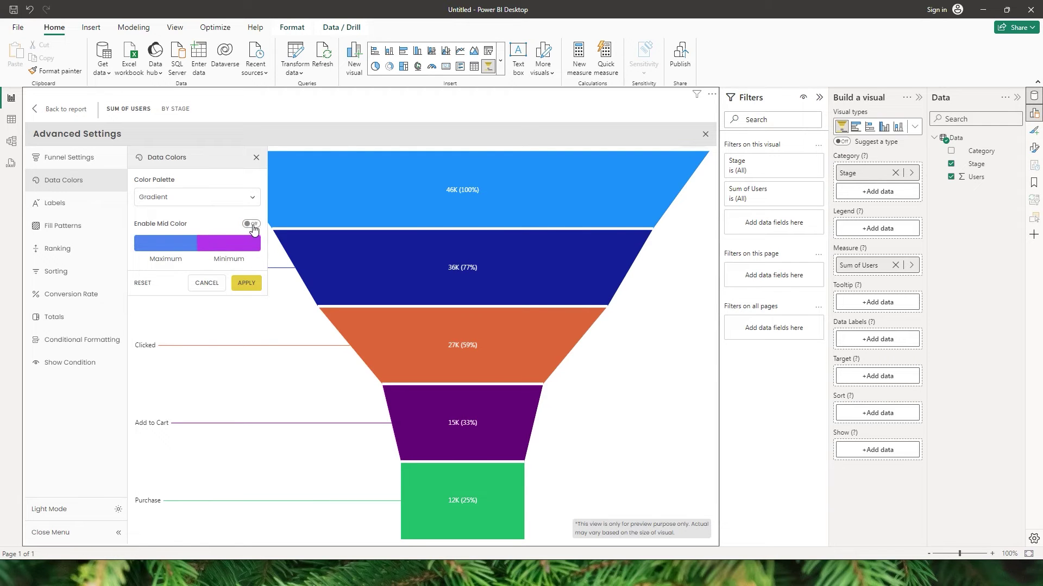
- Set the gradient's maximum color to #0575E6 and its minimum color to #00F260, and apply them to the funnel
left_click(161, 247)
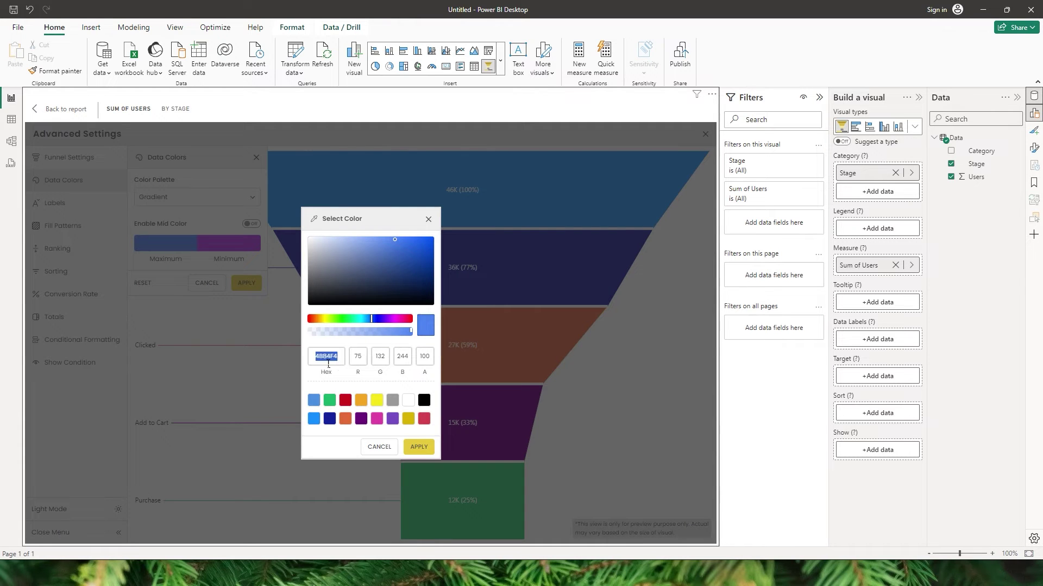
type("#0575E6")
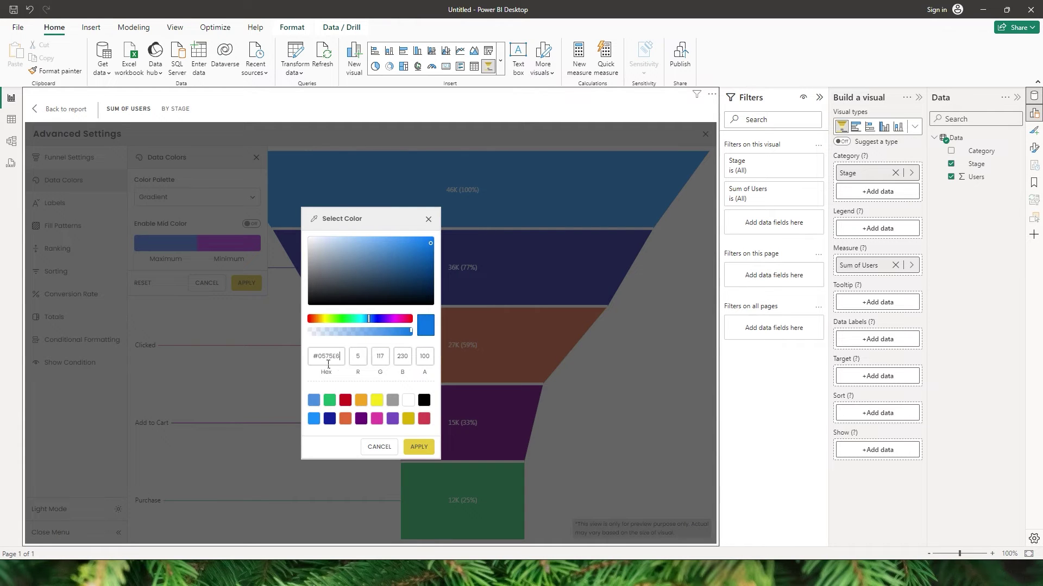
left_click(418, 447)
left_click(230, 247)
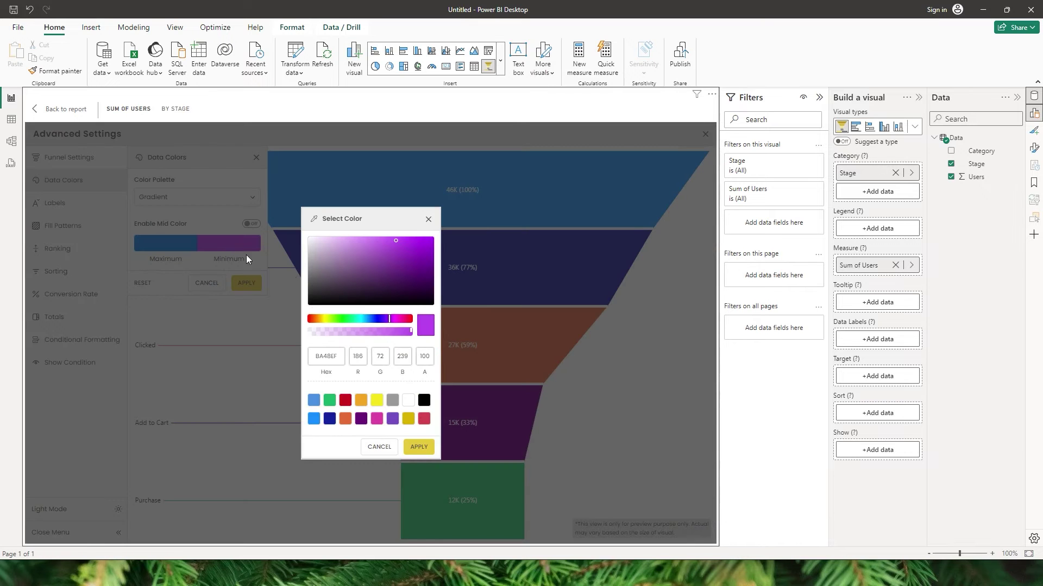
left_click(345, 358)
type("#00F260")
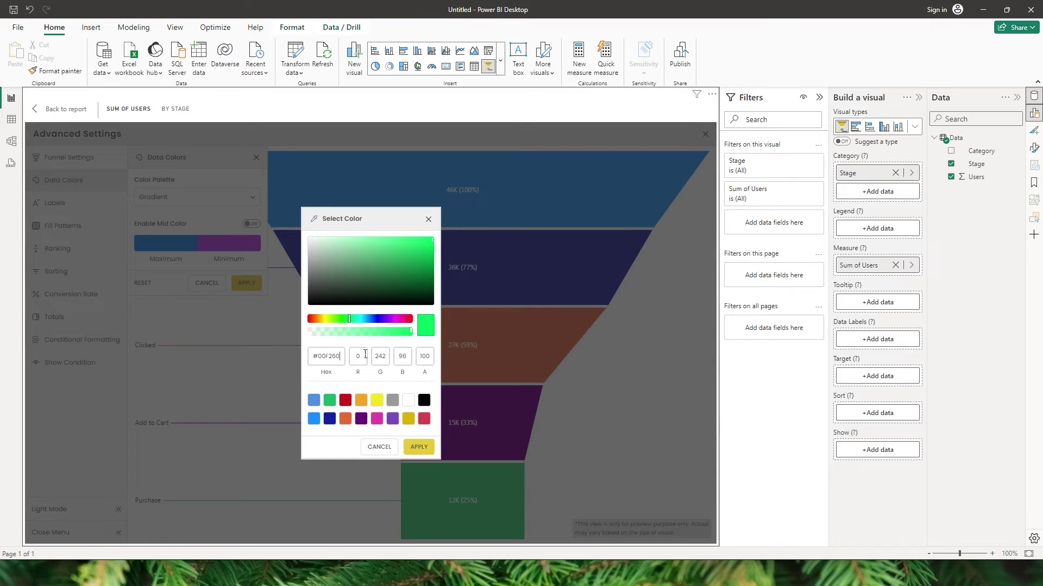
left_click(417, 447)
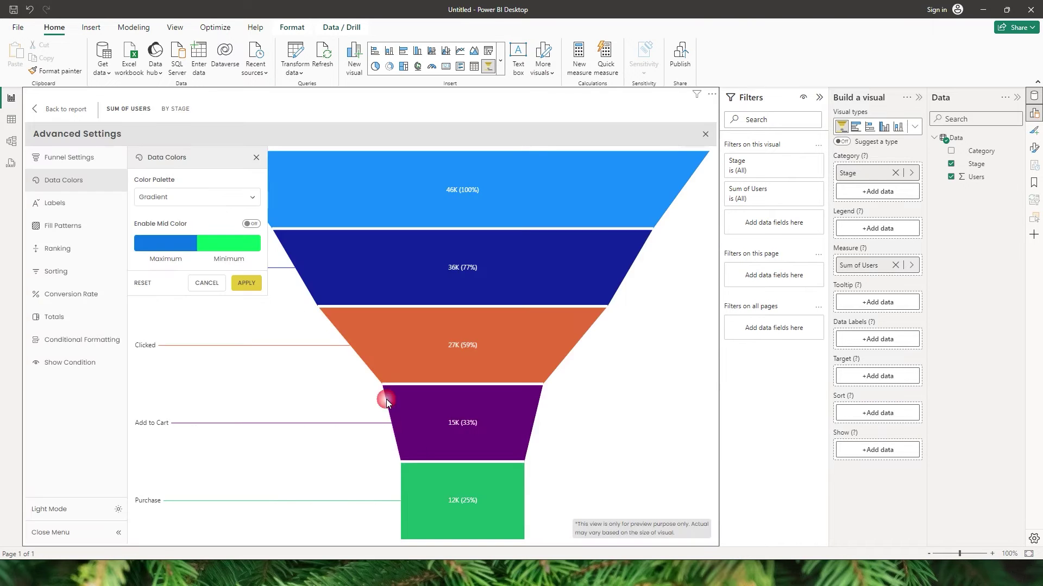
left_click(247, 283)
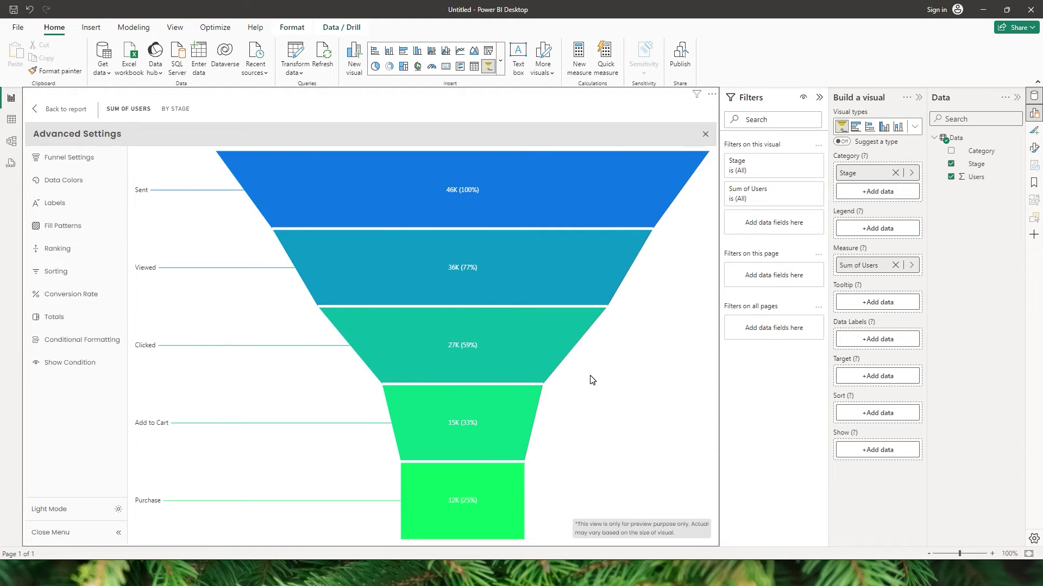
- Switch the funnel's data color palette to Sequential and set the number of classes to 5
left_click(63, 180)
left_click(209, 197)
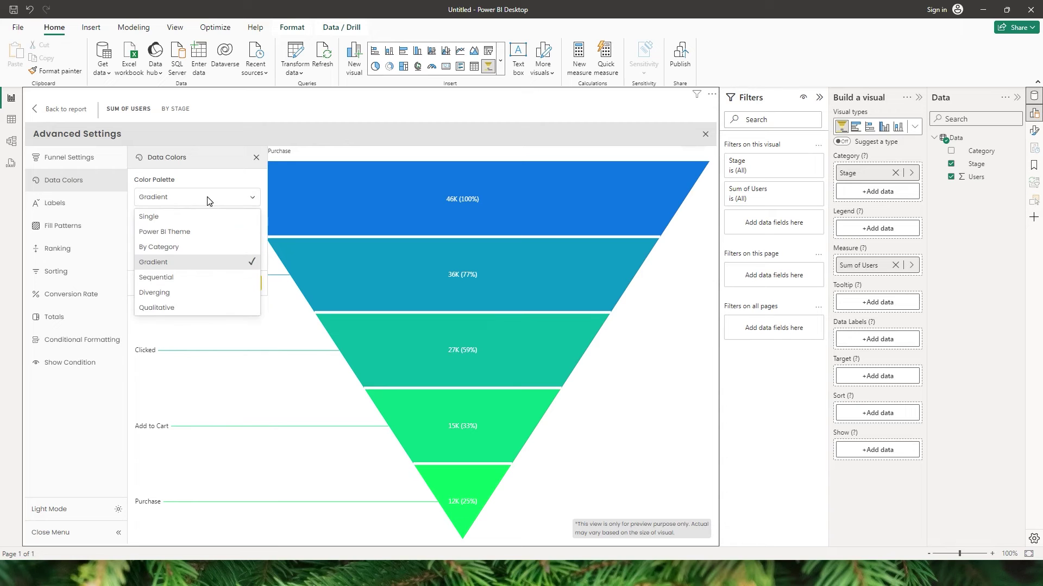
left_click(184, 284)
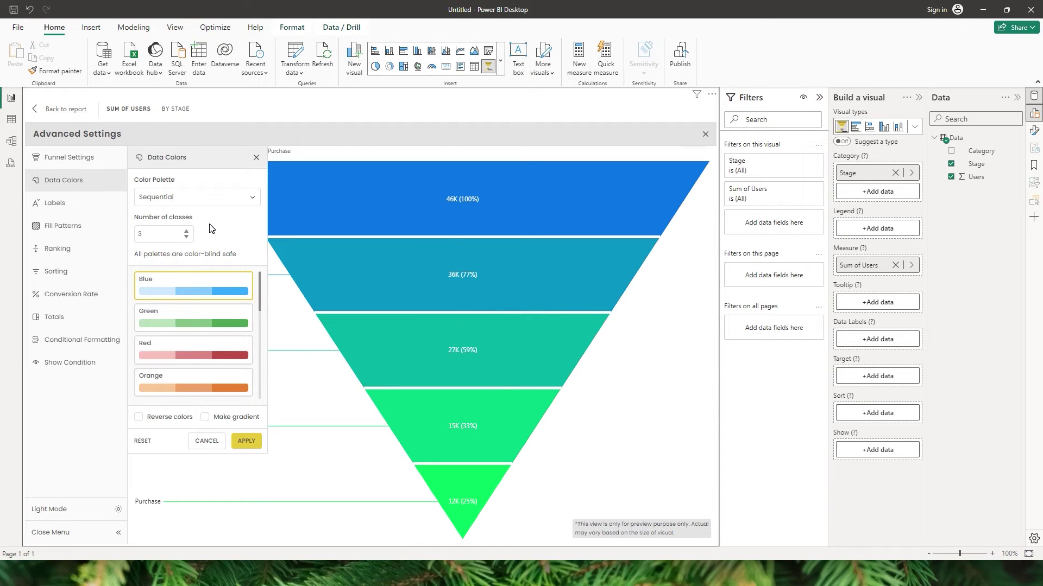
left_click_drag(260, 281, 260, 370)
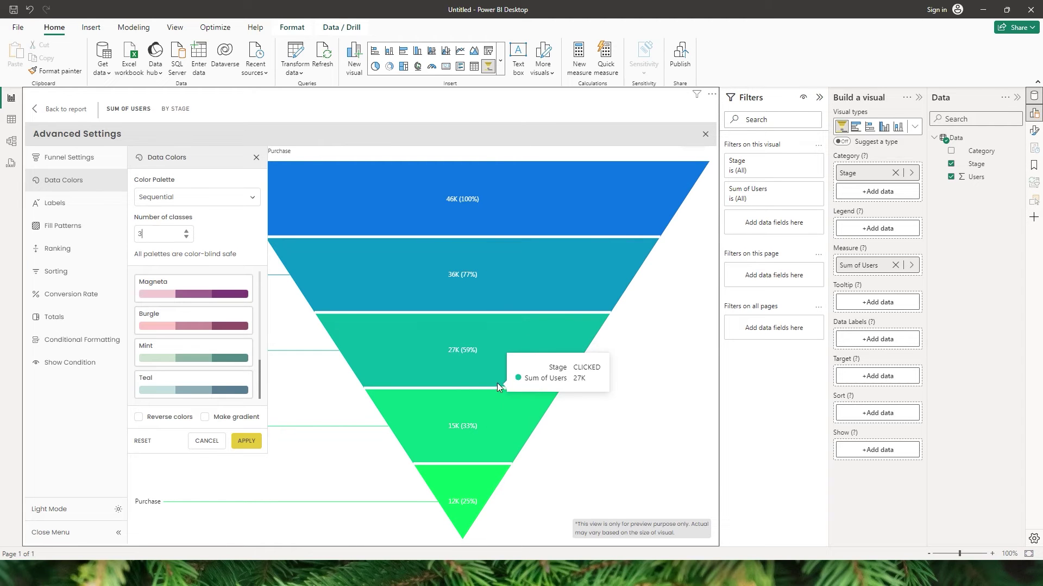
left_click(186, 231)
left_click(187, 231)
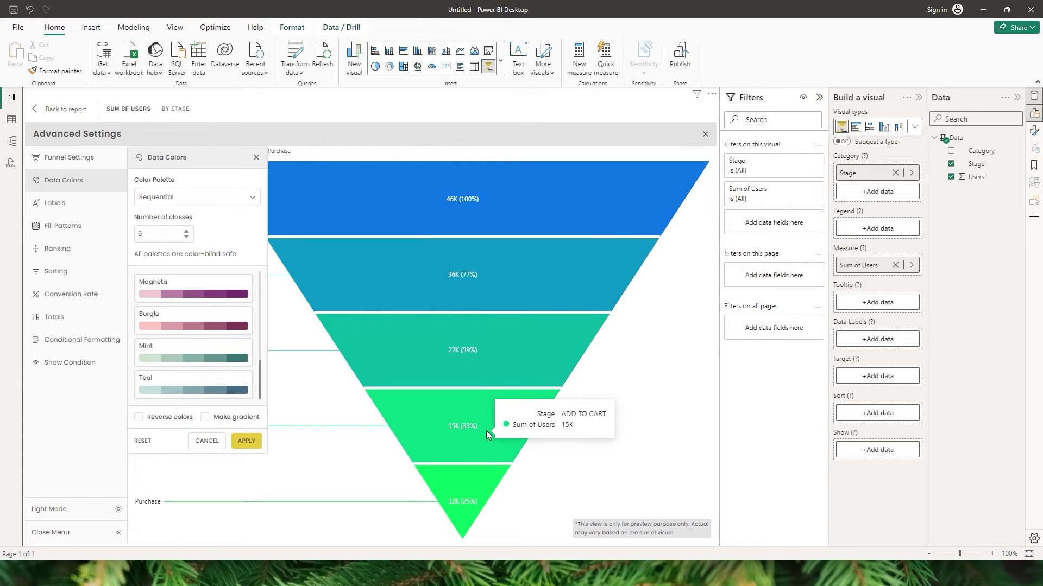
- Choose the Teal palette from the sequential palettes and apply it to the funnel
left_click_drag(259, 373, 259, 322)
left_click_drag(259, 309, 261, 374)
left_click(173, 394)
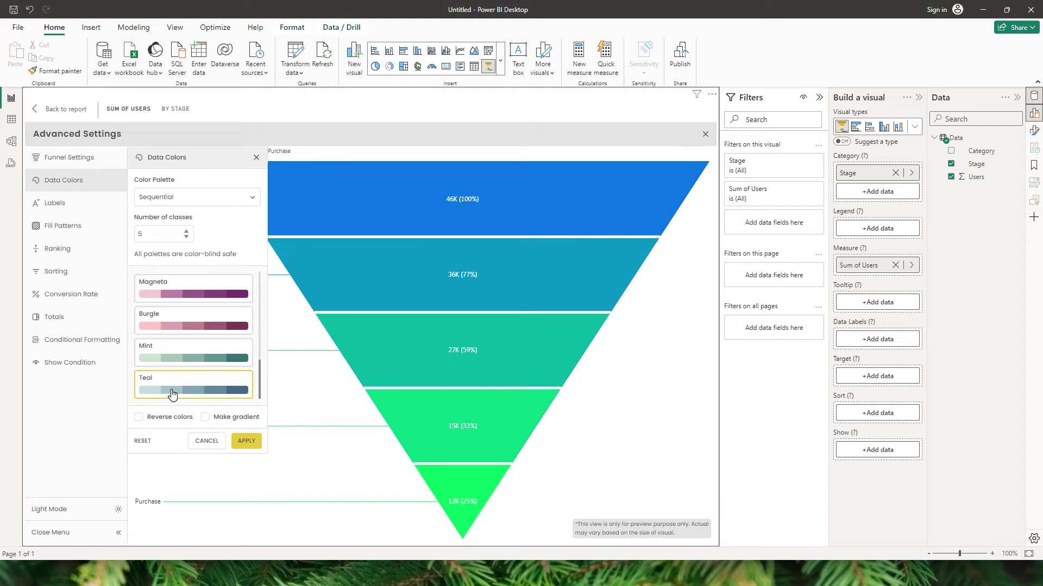
left_click(247, 442)
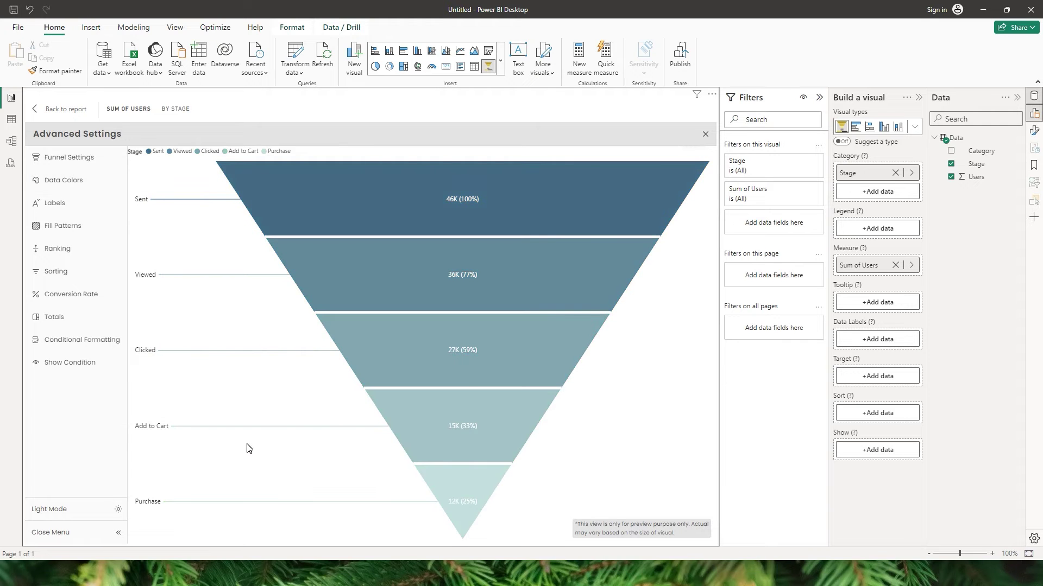
mouse_move(447, 379)
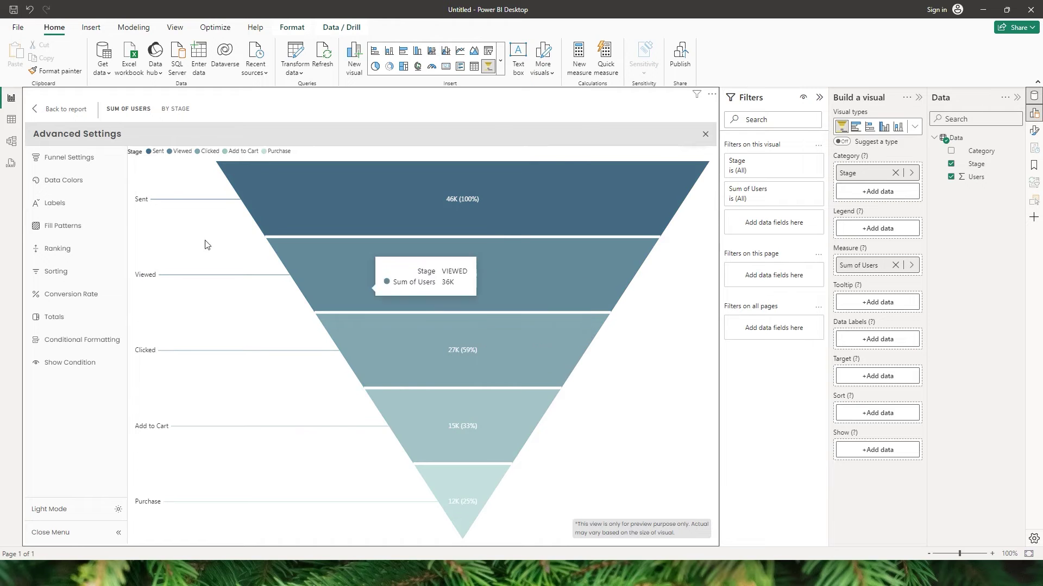
- Enable Reverse colors for the Teal palette and apply the change
left_click(96, 195)
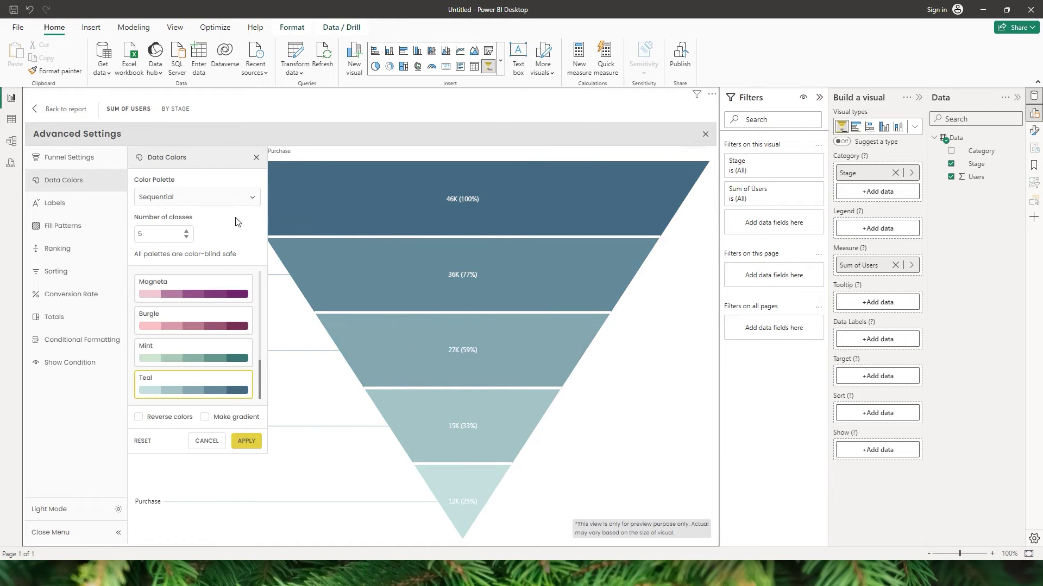
left_click(140, 418)
left_click(247, 441)
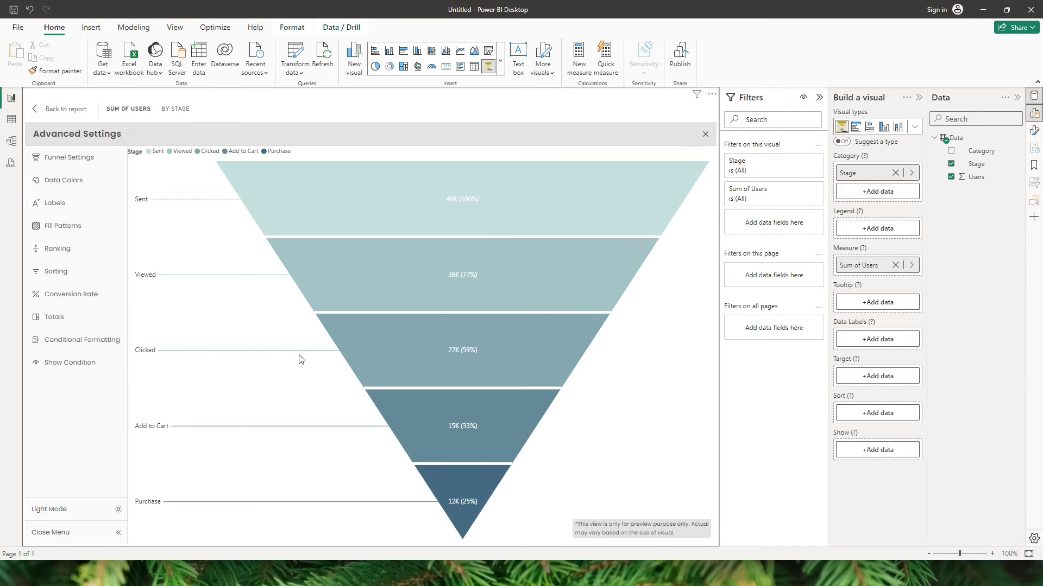
- Switch the data color palette to Diverging, choose the Red to Green palette, and apply it to the funnel
left_click(64, 180)
left_click(204, 197)
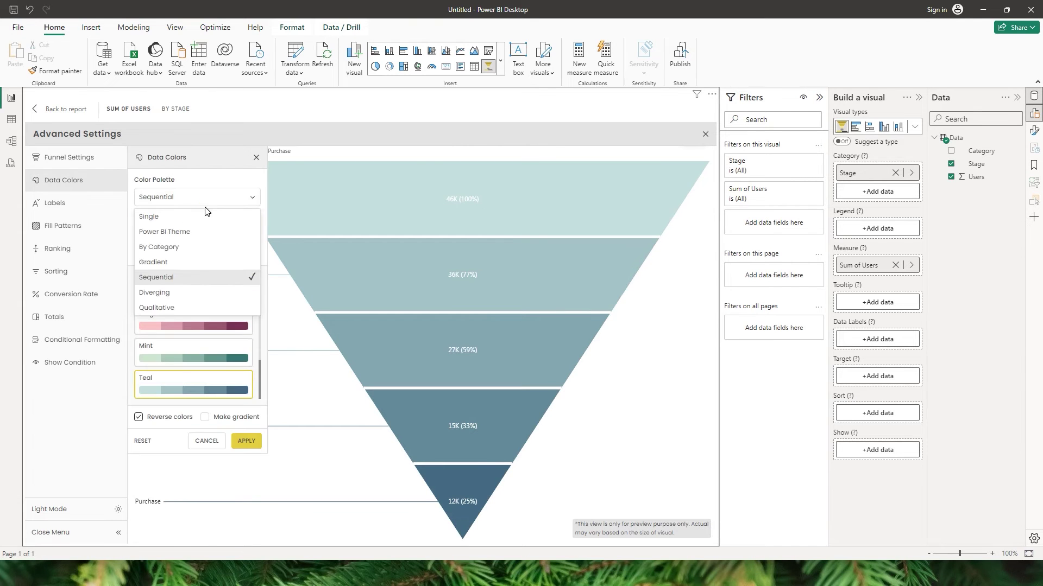
left_click(183, 291)
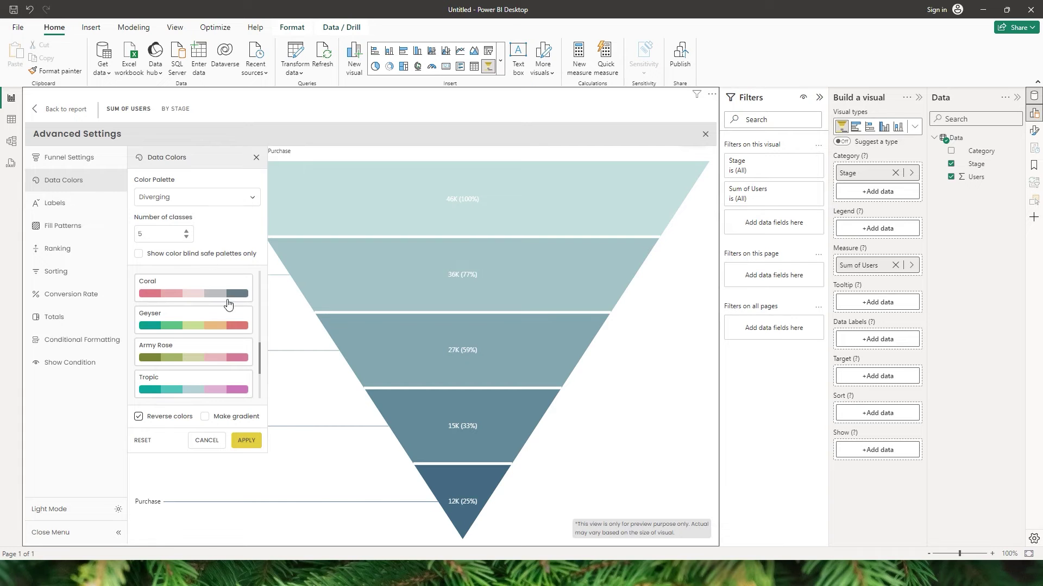
left_click_drag(261, 343, 259, 270)
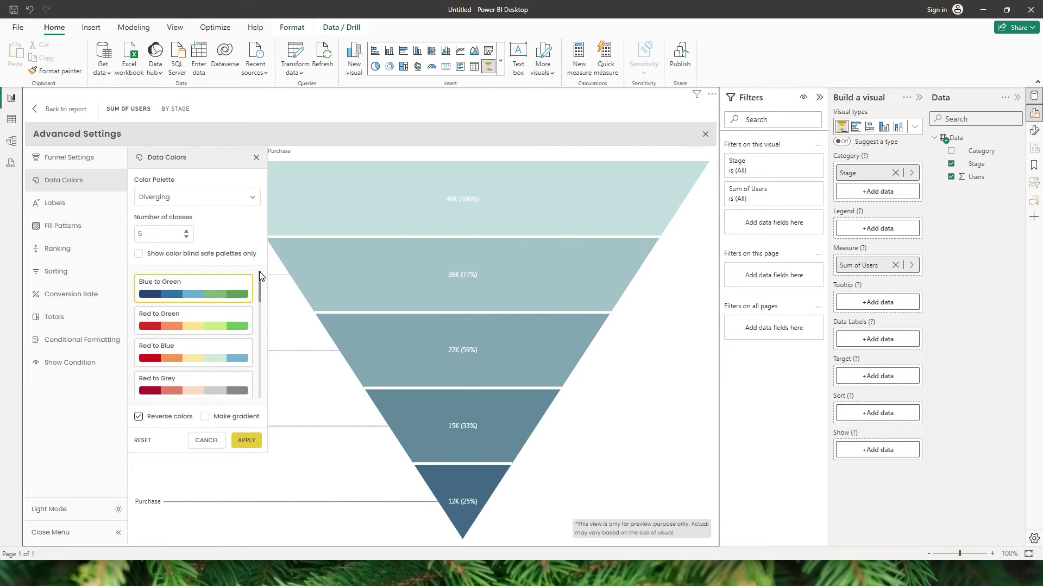
left_click(196, 326)
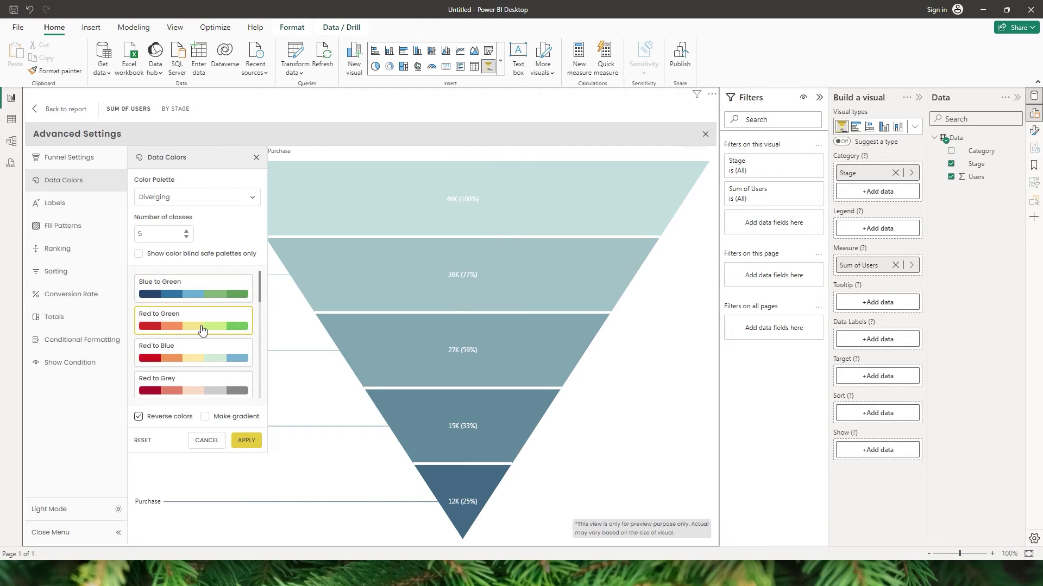
left_click(250, 442)
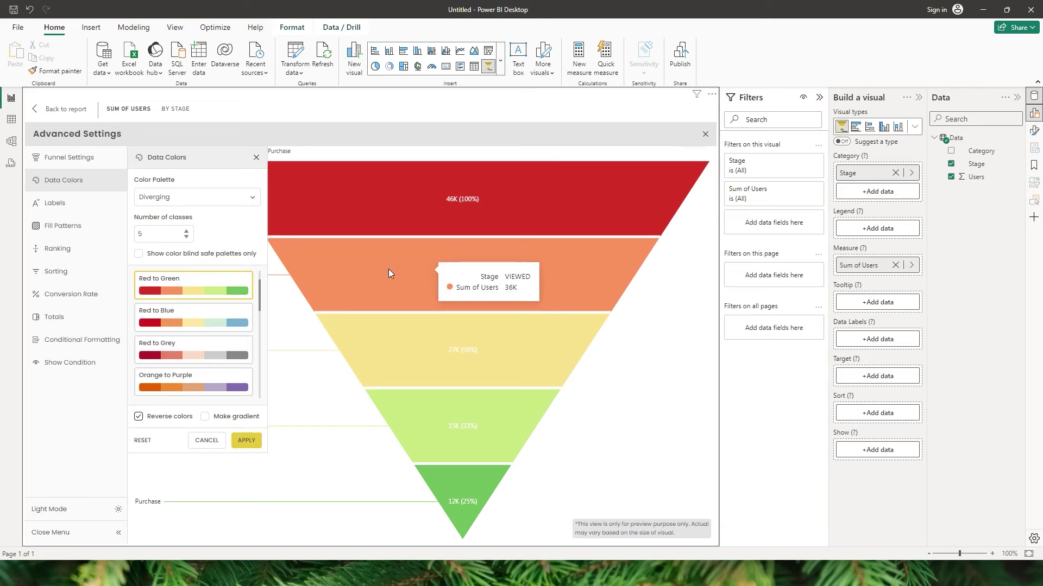
- Switch the data color palette to Qualitative, choose the Medium Contrast palette, and apply it to the funnel
left_click(188, 199)
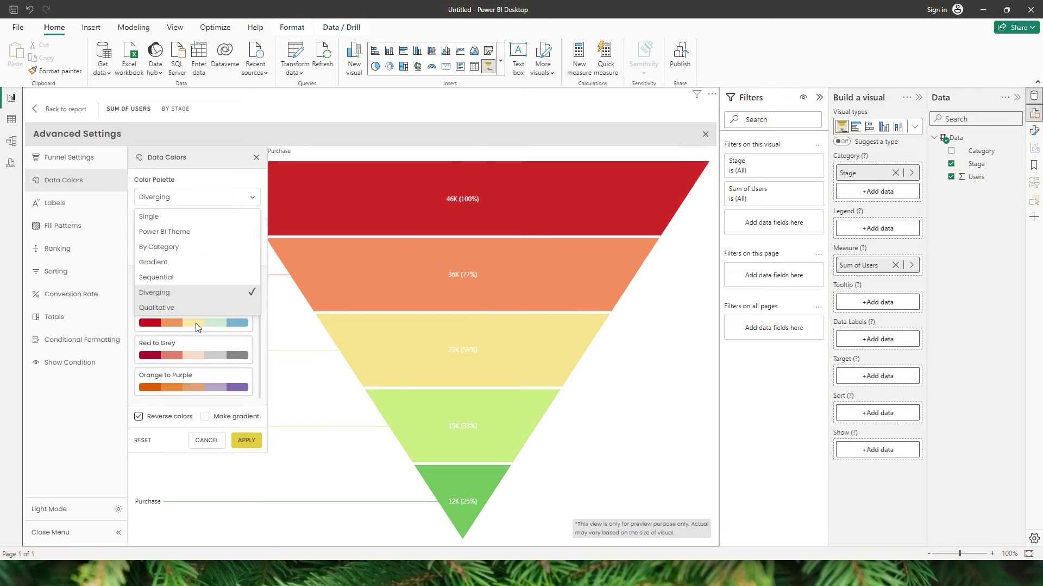
left_click(168, 310)
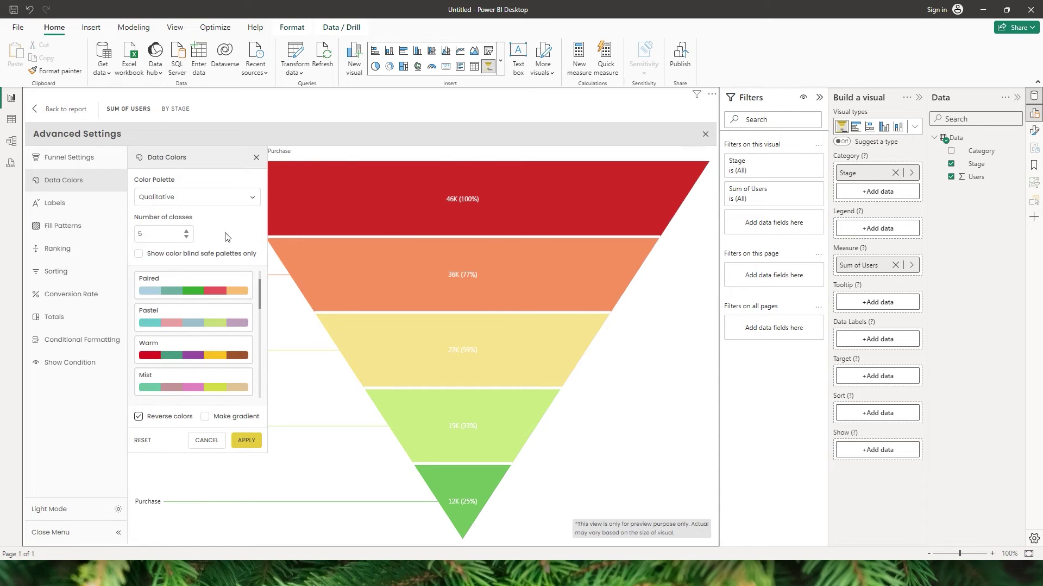
left_click_drag(259, 292, 260, 342)
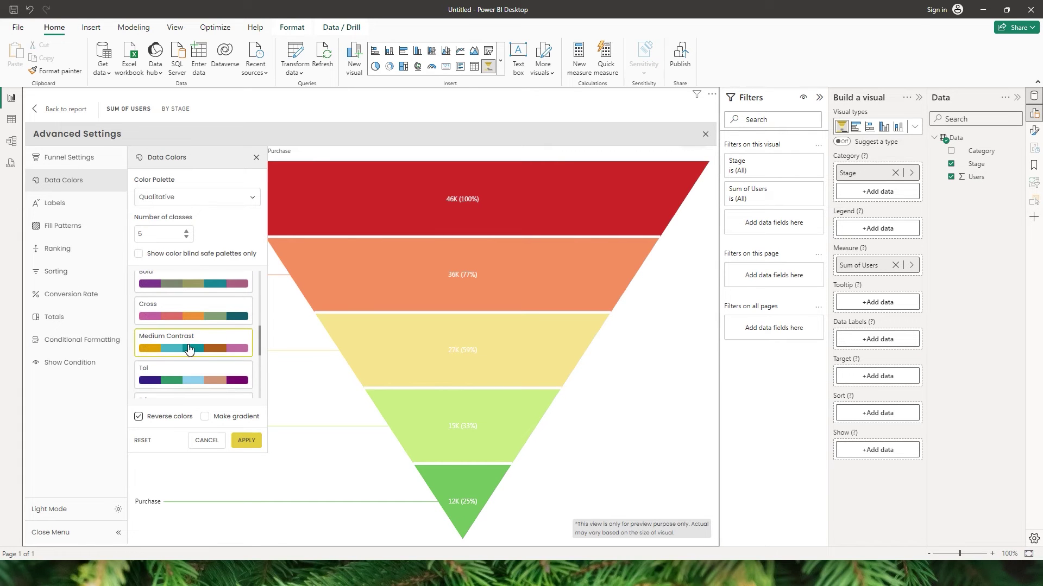
left_click(246, 441)
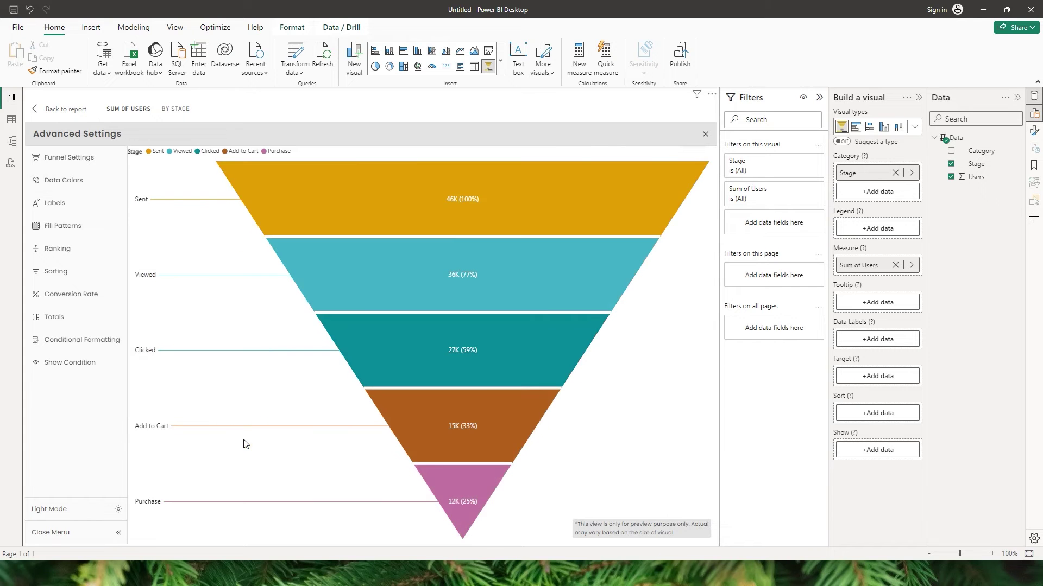
mouse_move(359, 298)
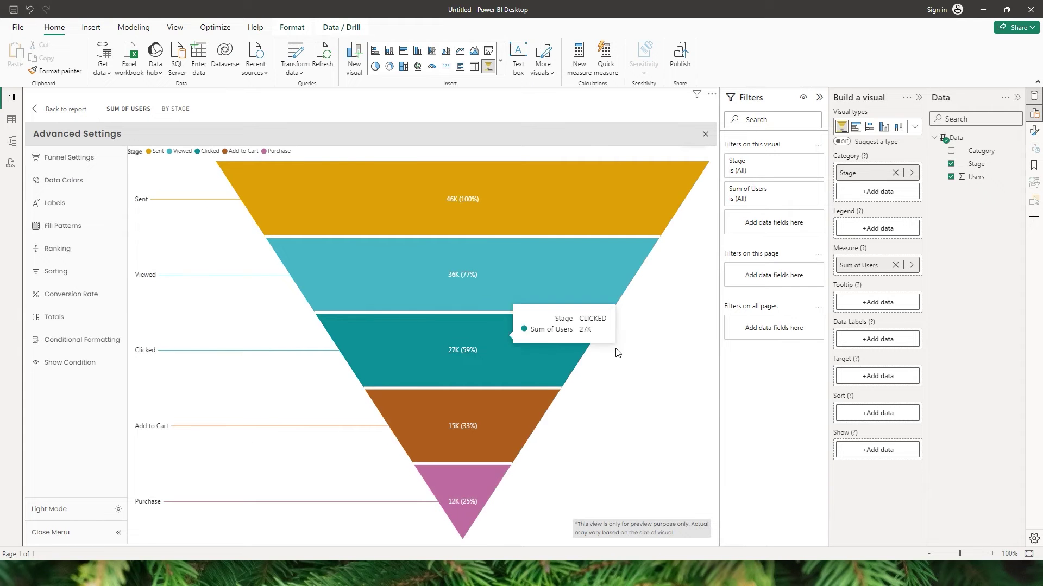
mouse_move(448, 340)
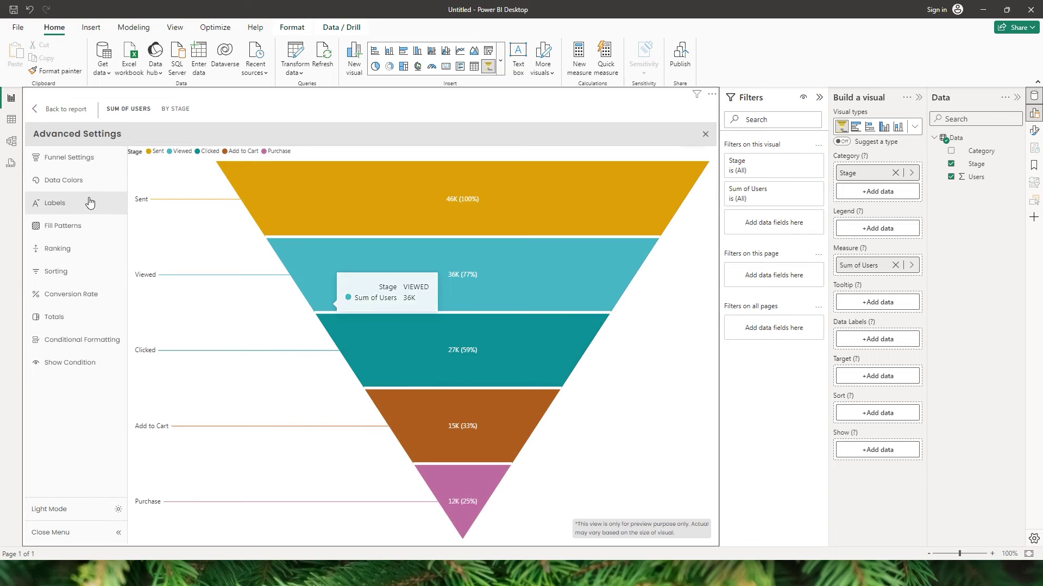
left_click(64, 181)
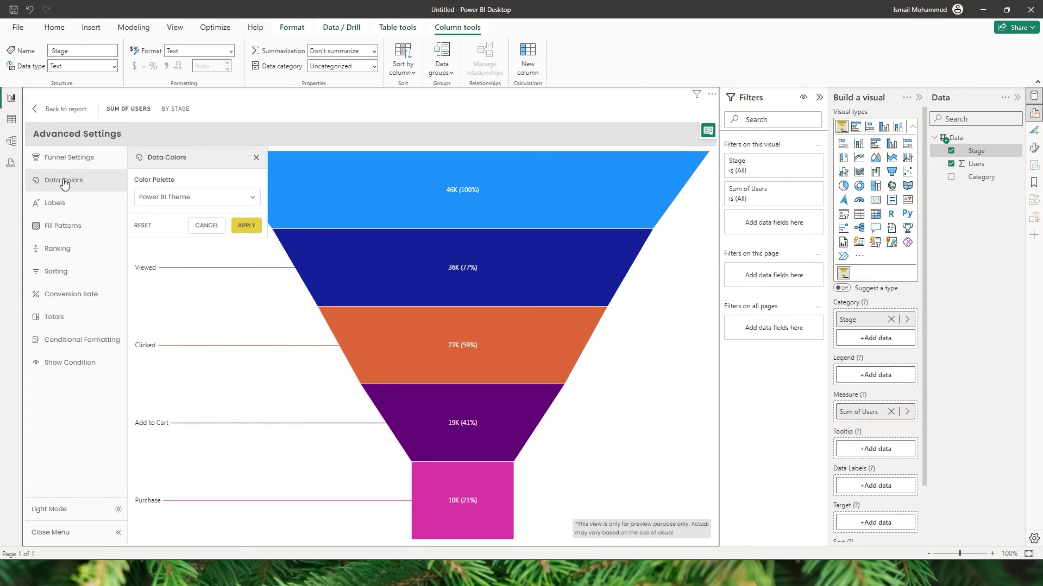
left_click(82, 202)
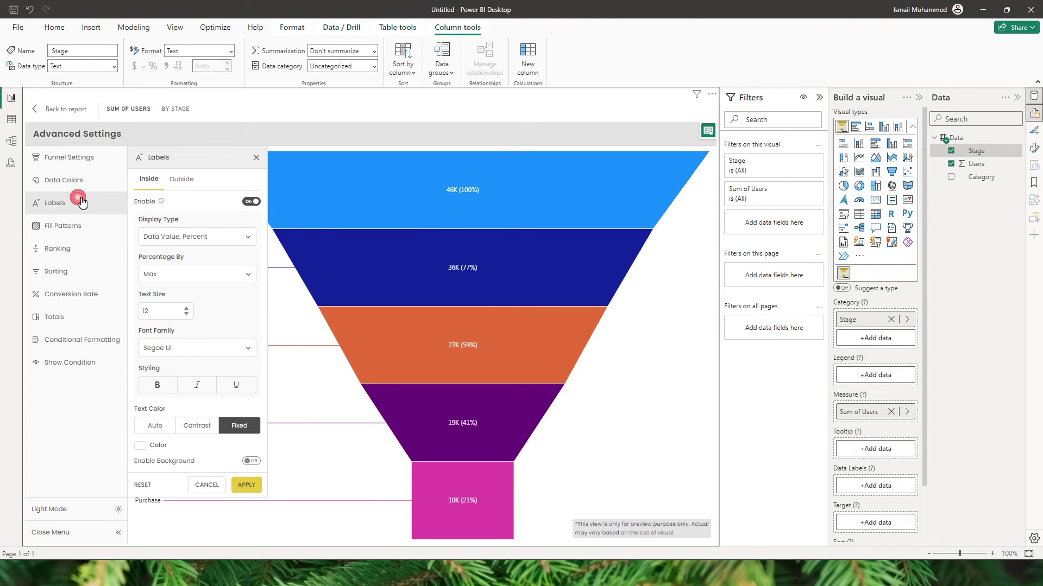
left_click(63, 117)
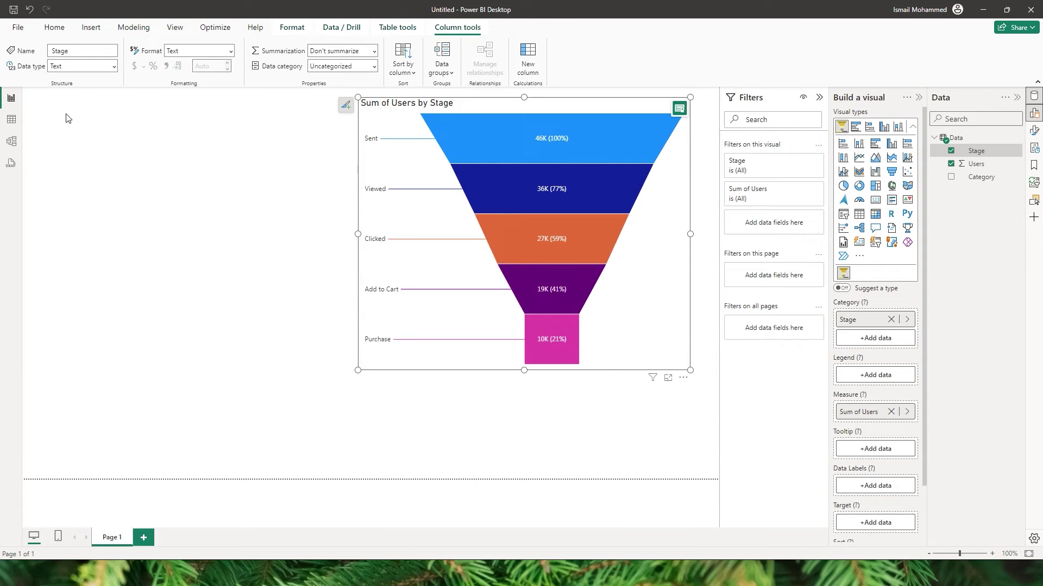
- Open the funnel's advanced label settings and set the inside labels' display type to All Detail Labels
mouse_move(555, 215)
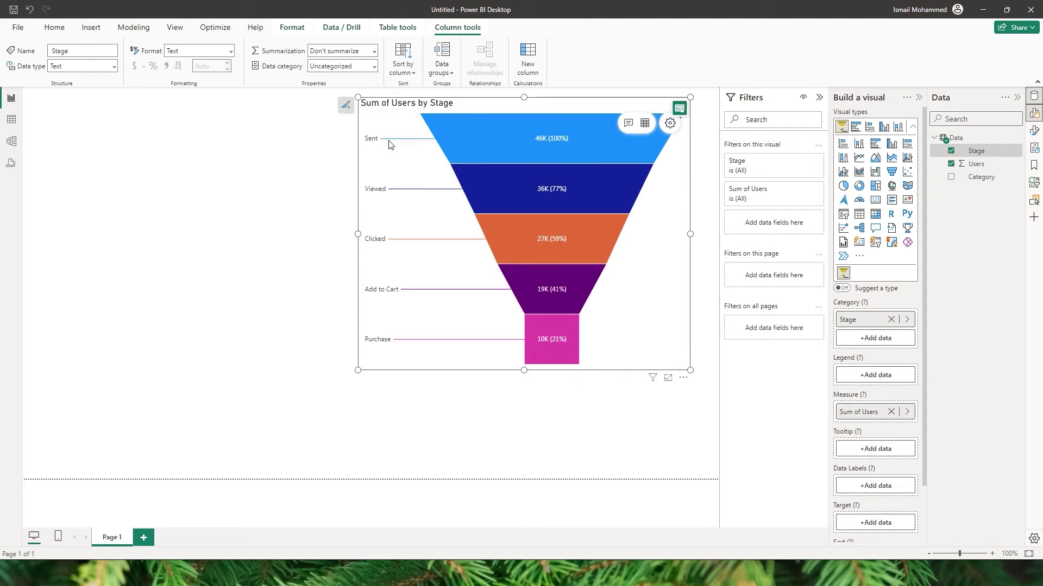
left_click(670, 123)
left_click(75, 209)
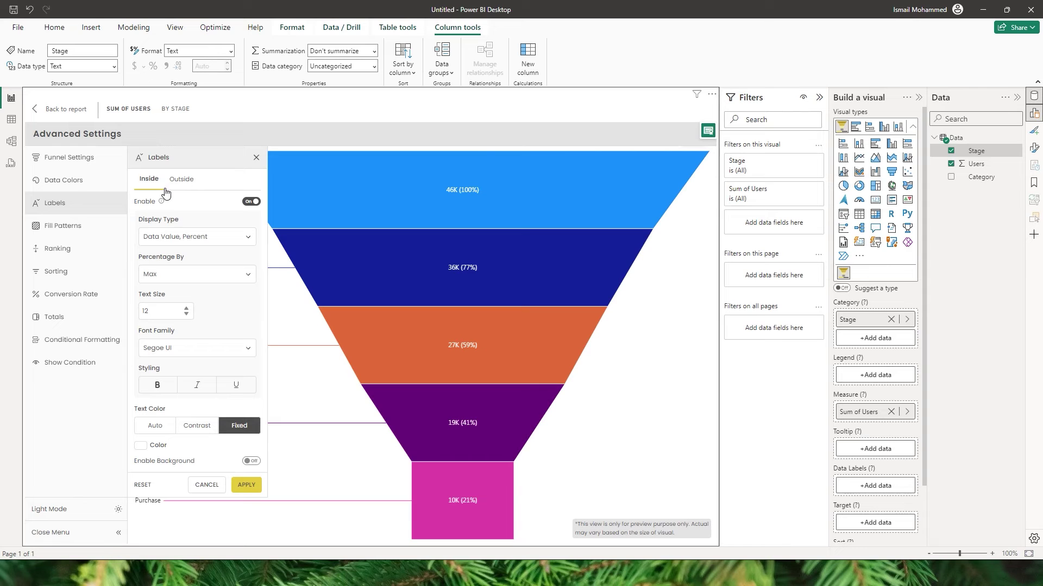
left_click(181, 179)
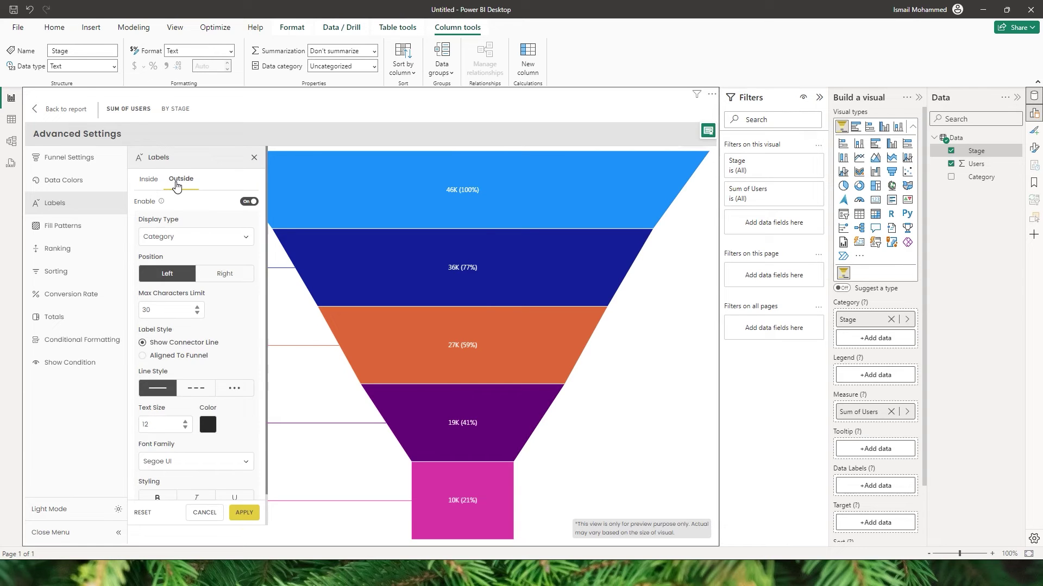
left_click(155, 183)
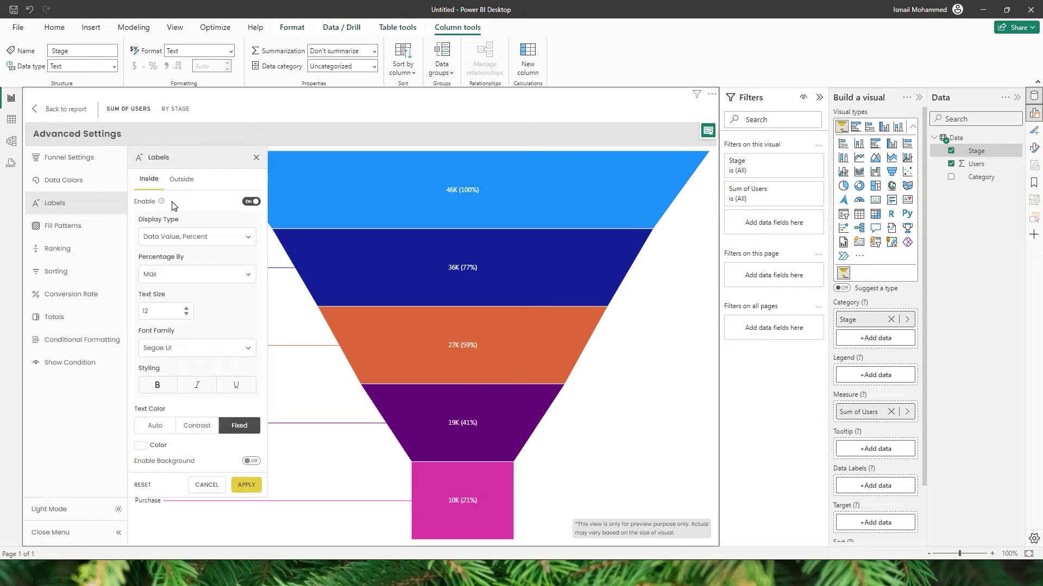
left_click(192, 234)
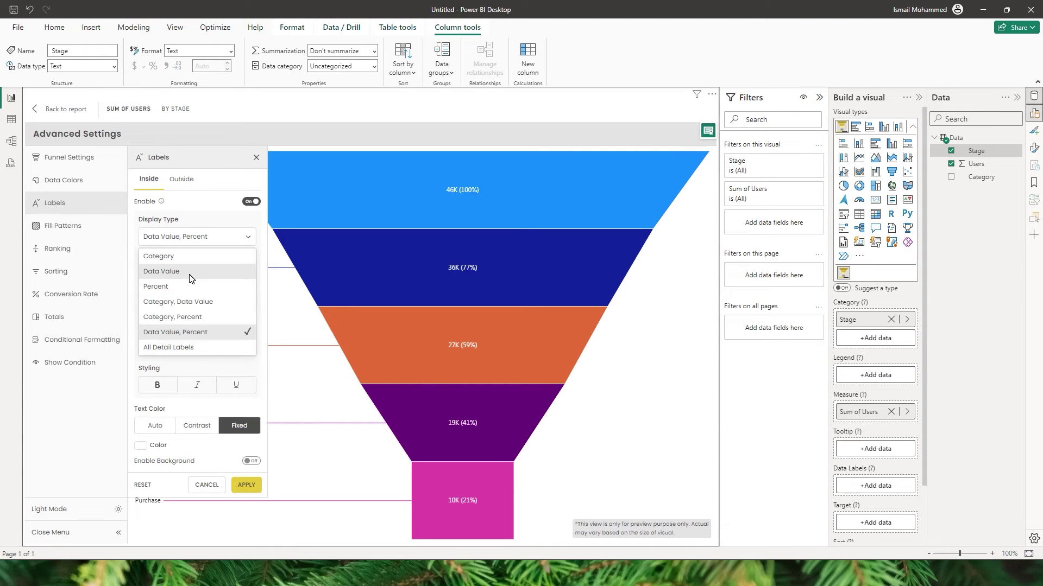
left_click(191, 350)
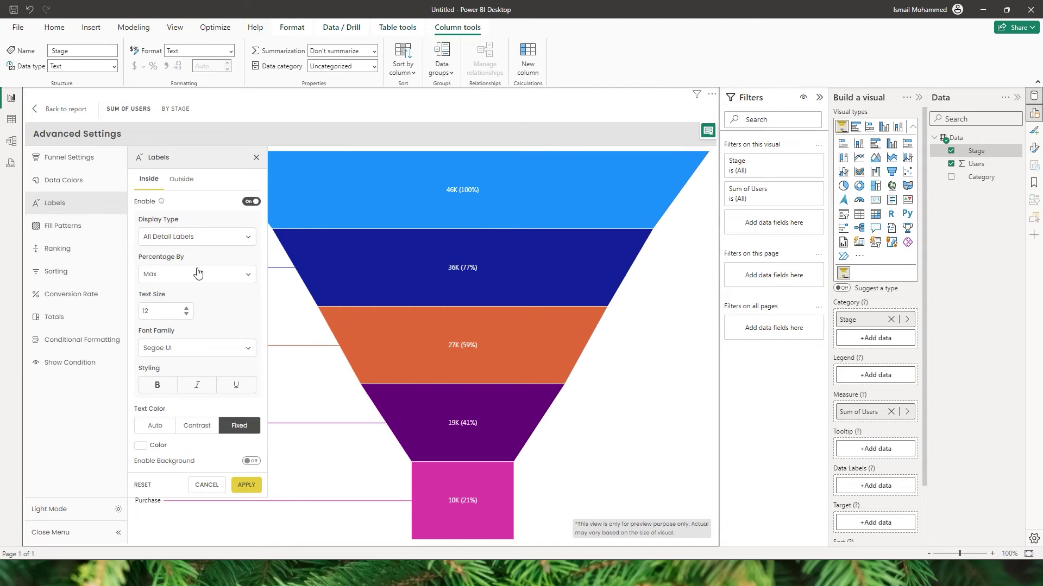
- Base the inside labels' percentage on Total and apply the label changes to the funnel
left_click(194, 275)
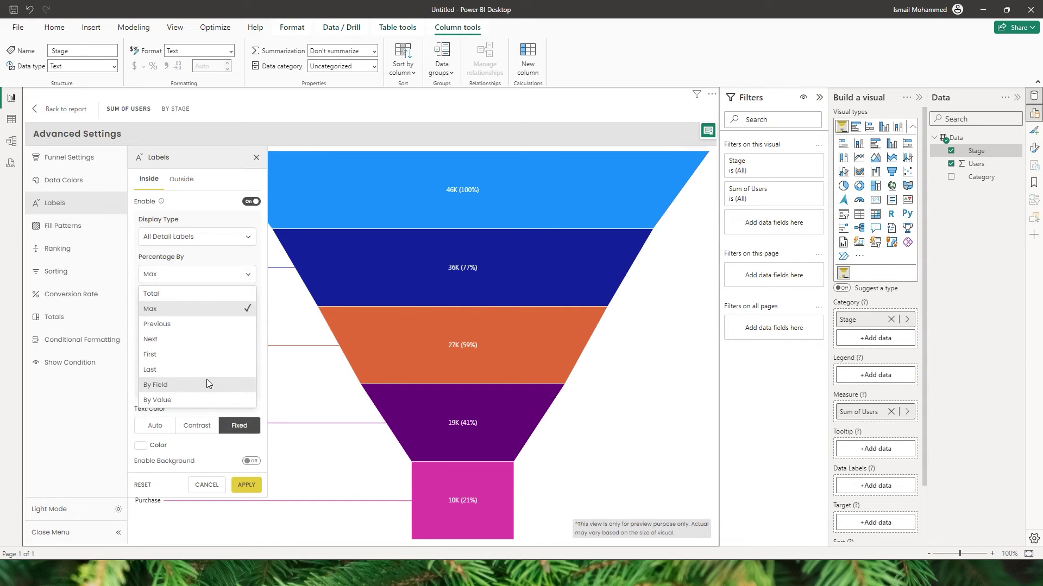
left_click(207, 399)
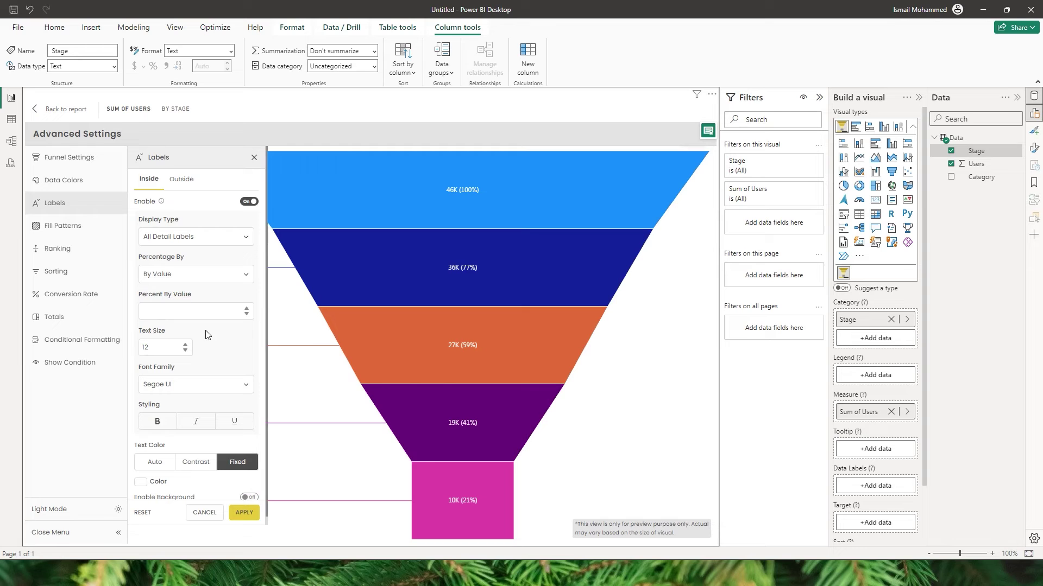
left_click(187, 316)
left_click(209, 274)
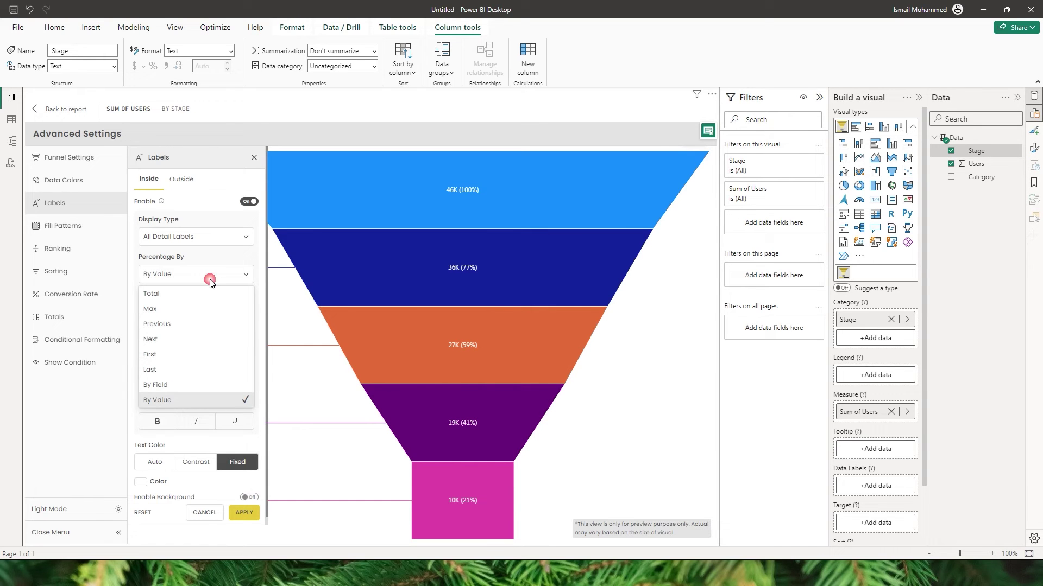
left_click(164, 298)
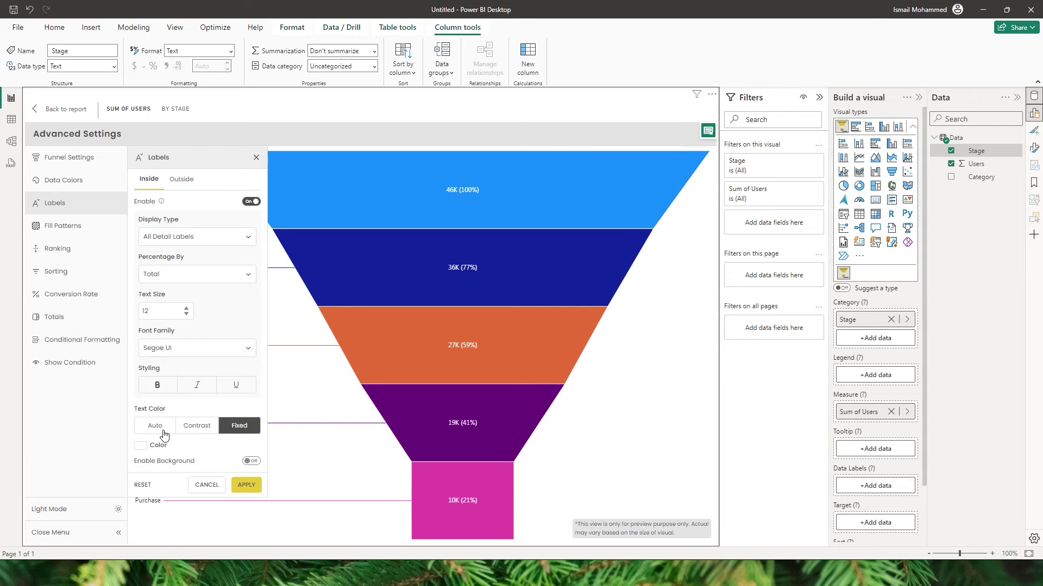
left_click(249, 486)
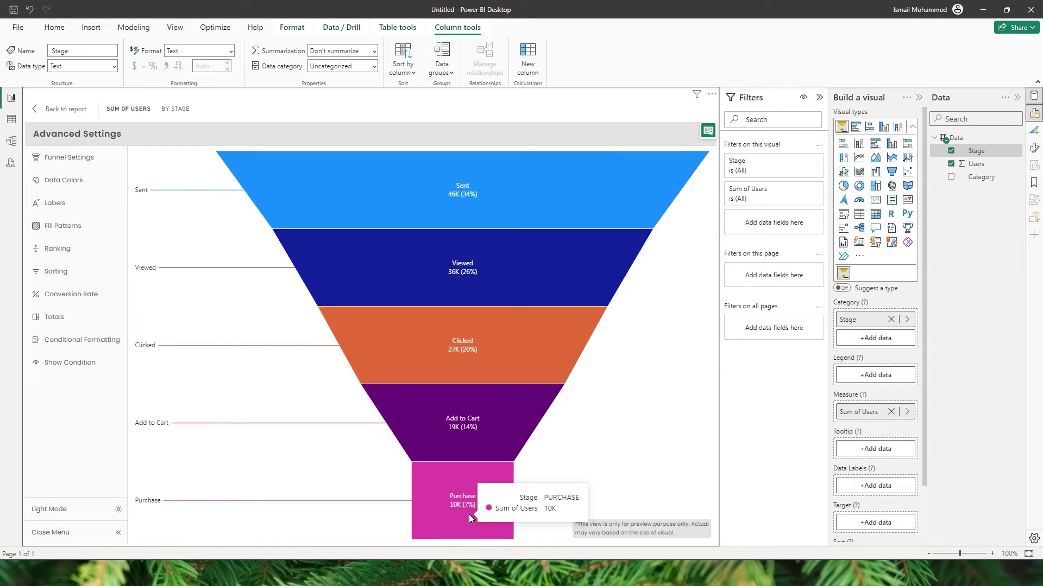
- Set the outside labels' style to Aligned To Funnel, keeping Category as display type, and apply it
left_click(118, 213)
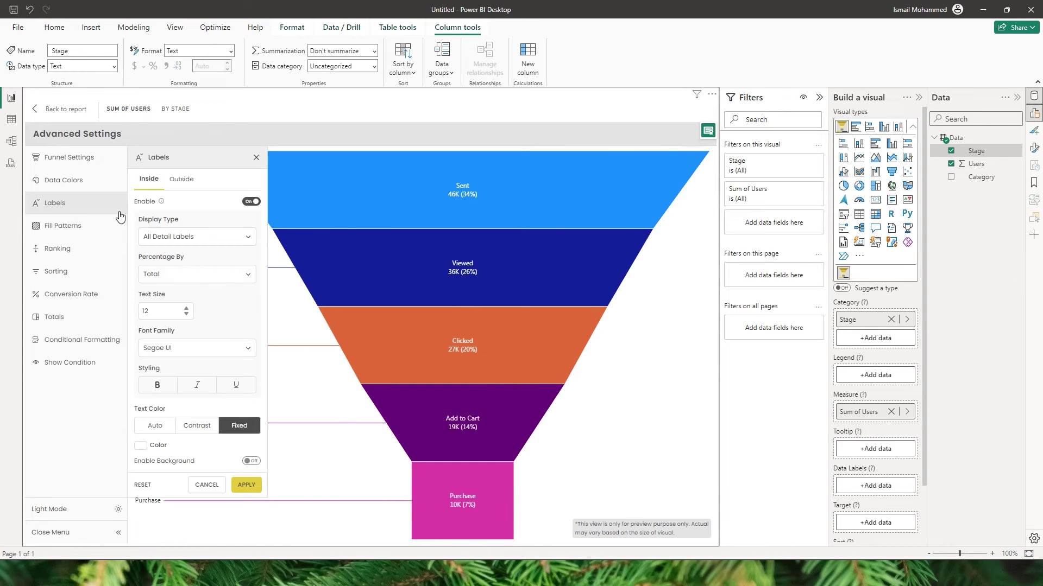
left_click(183, 181)
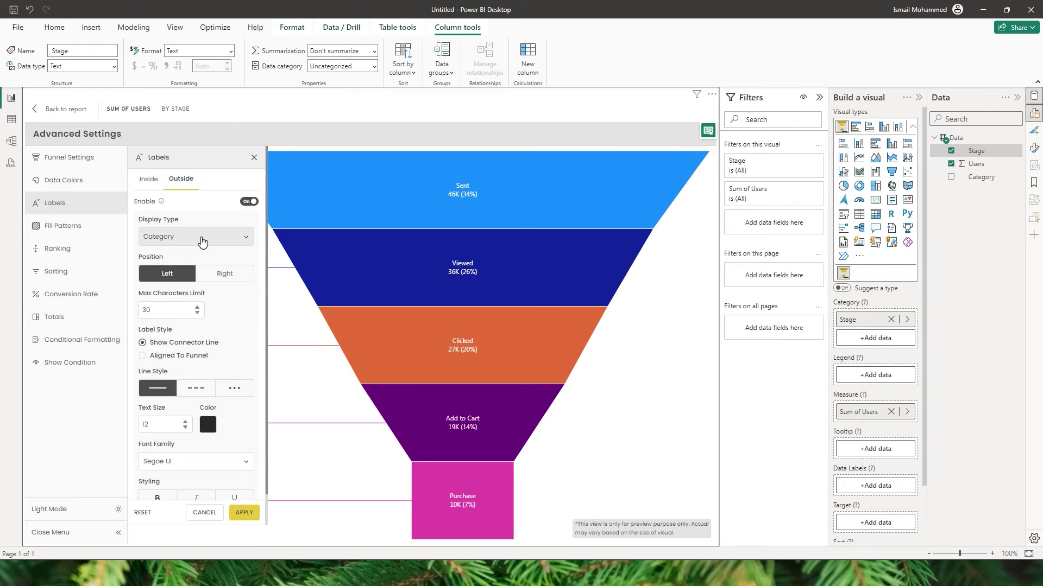
left_click(200, 239)
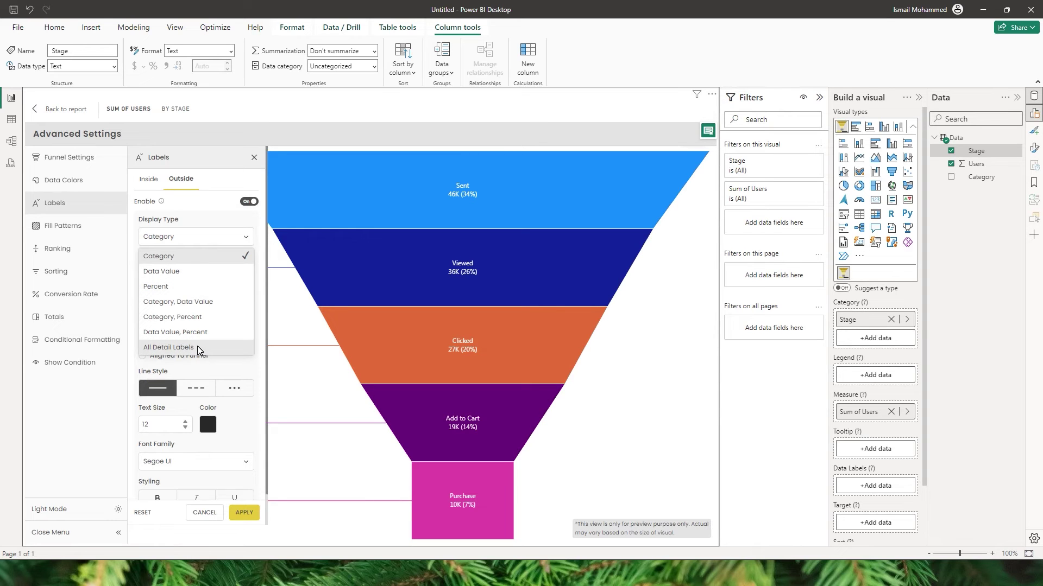
left_click(186, 261)
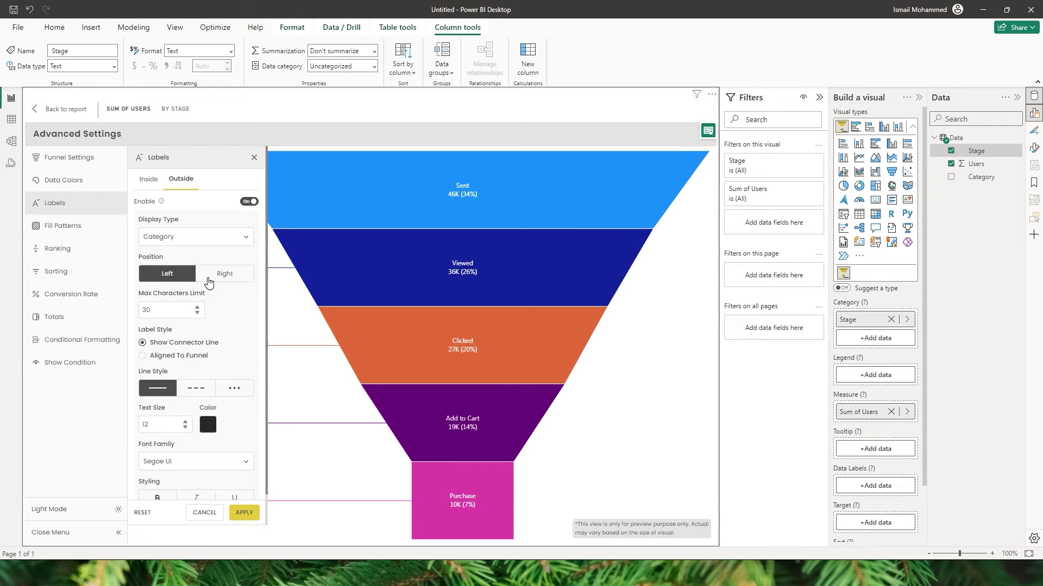
left_click(168, 310)
left_click(191, 356)
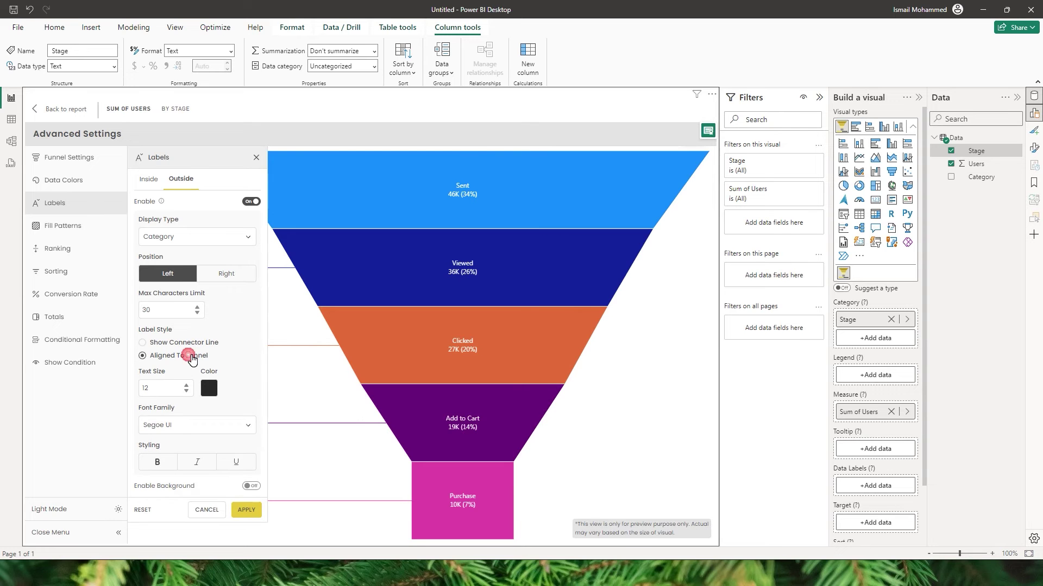
left_click(62, 111)
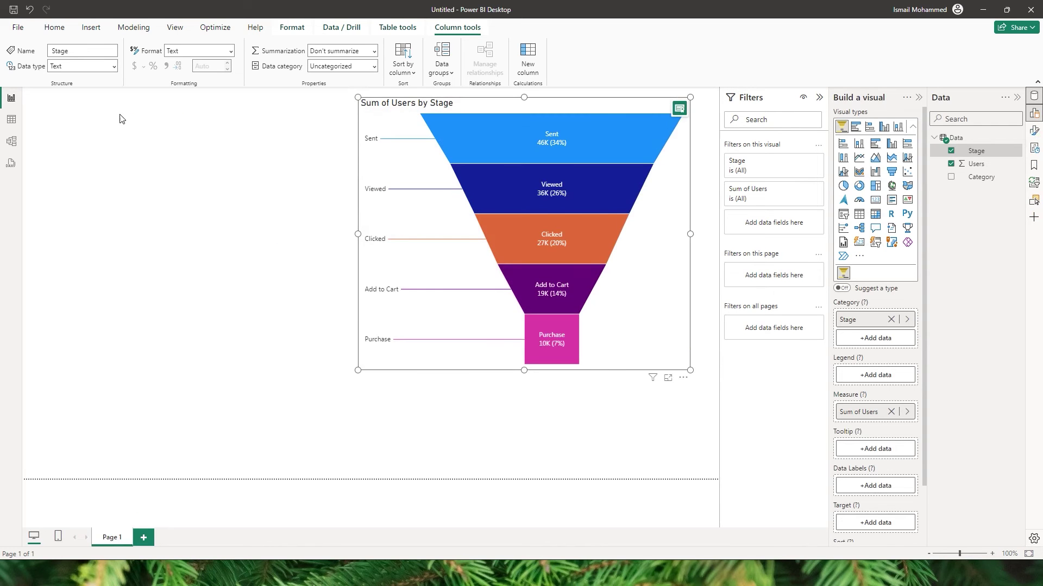
left_click(454, 237)
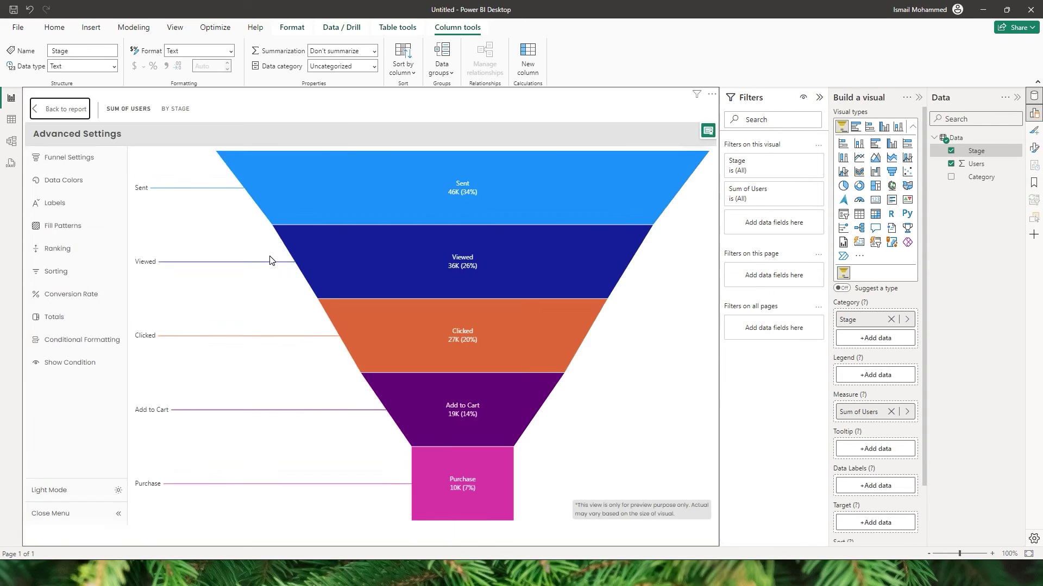
left_click(55, 202)
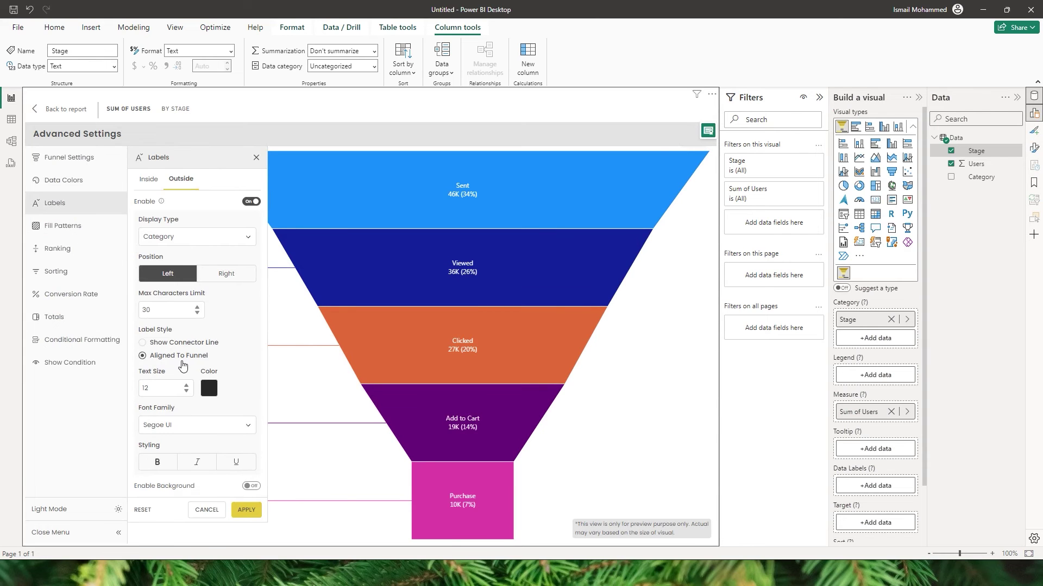
left_click(247, 508)
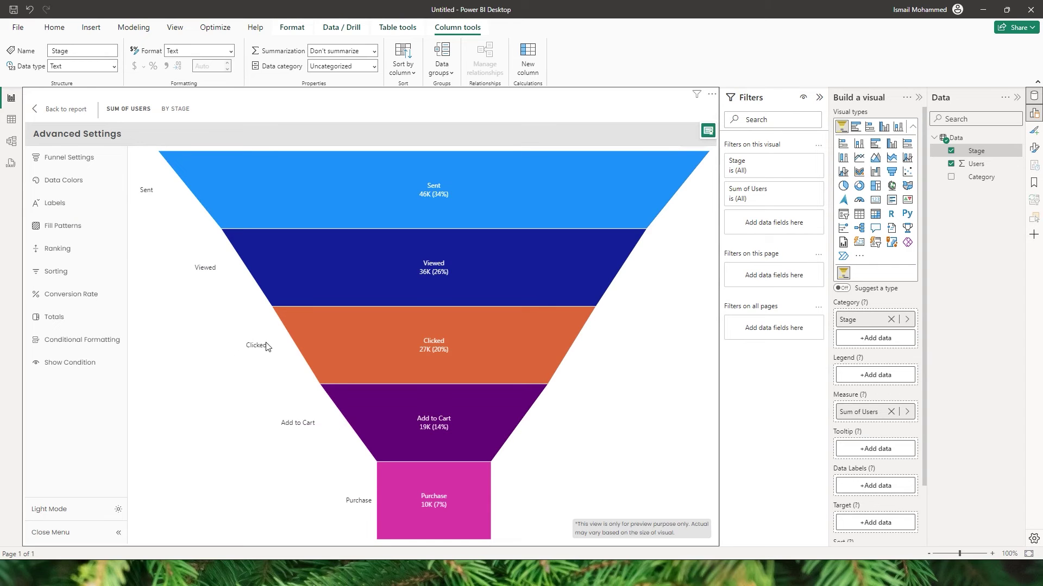
- Set the outside labels to Show Connector Line with a dashed line style and apply the change
left_click(63, 210)
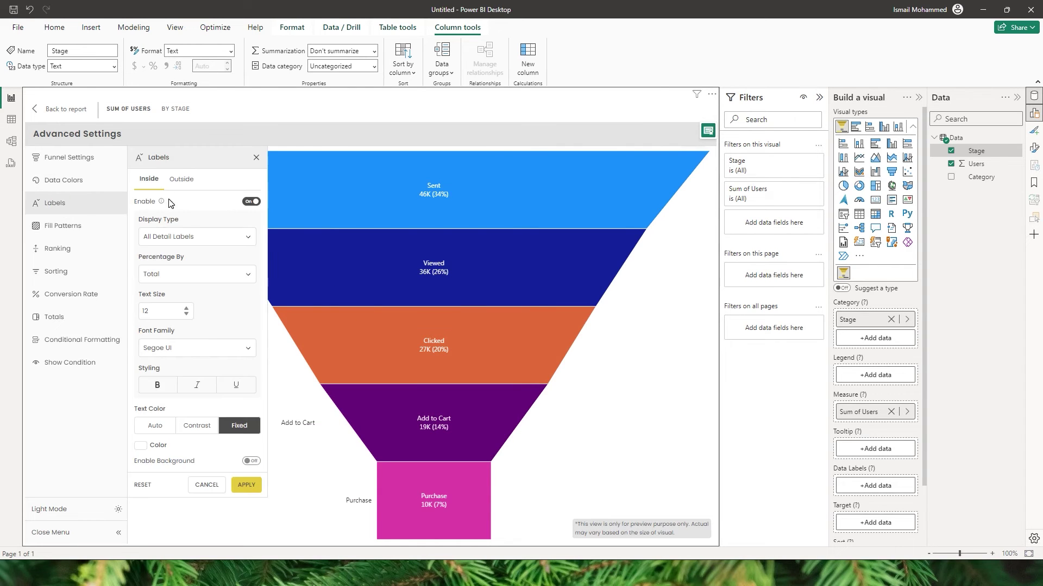
left_click(179, 182)
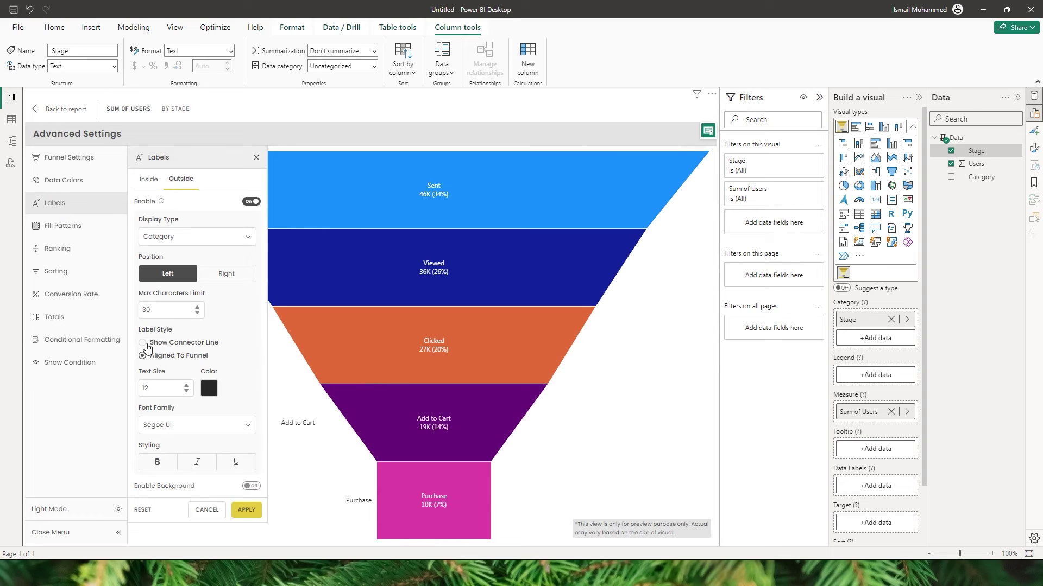
left_click(144, 343)
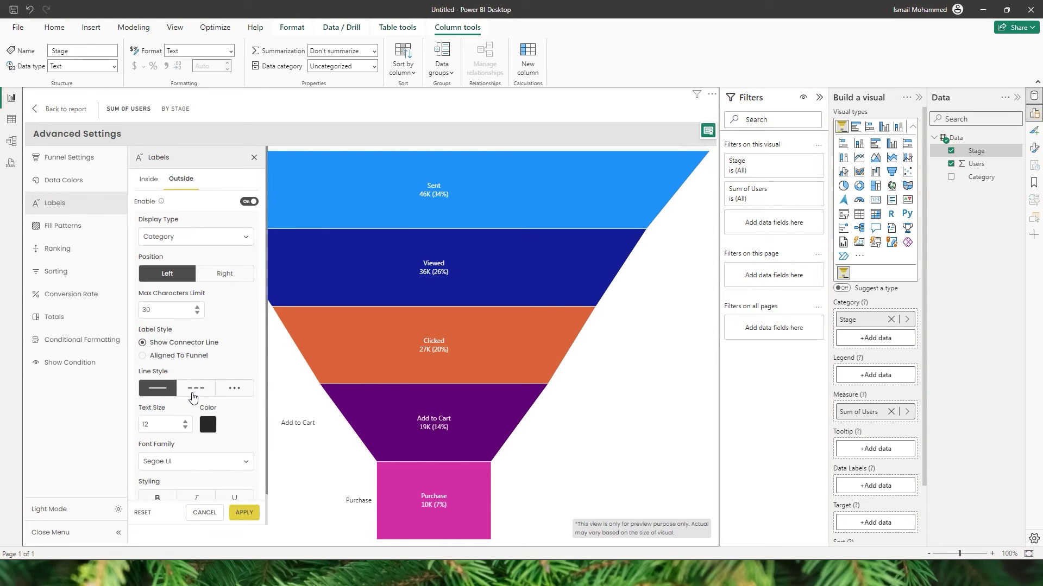
left_click(194, 395)
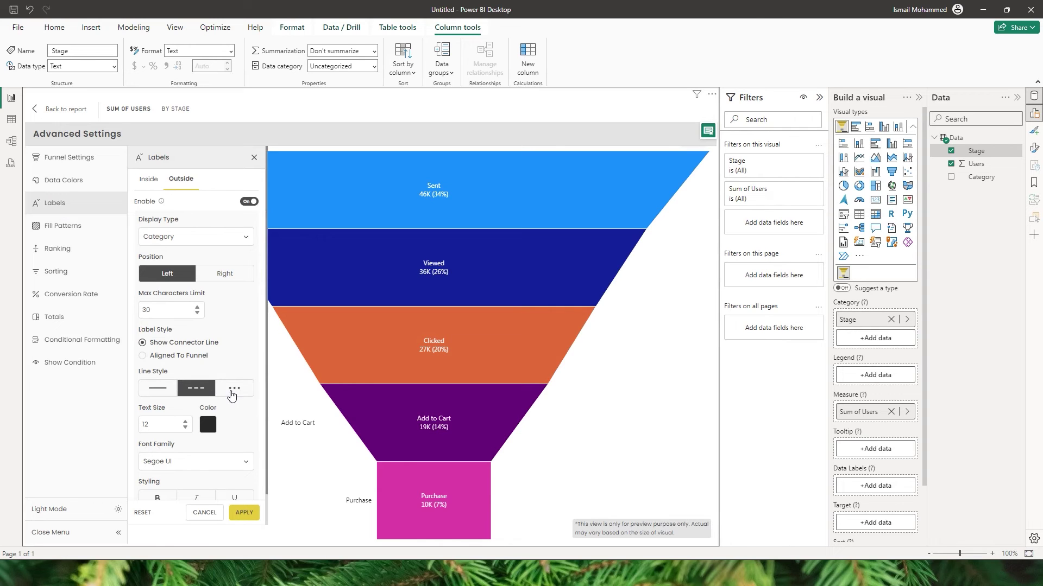
scroll(174, 388, "down", 1)
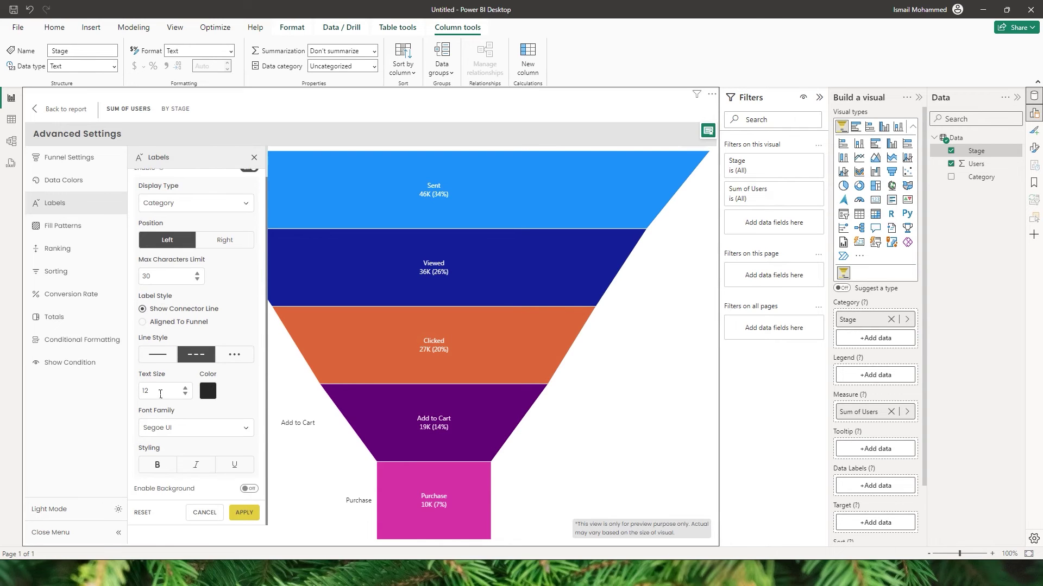
left_click(169, 399)
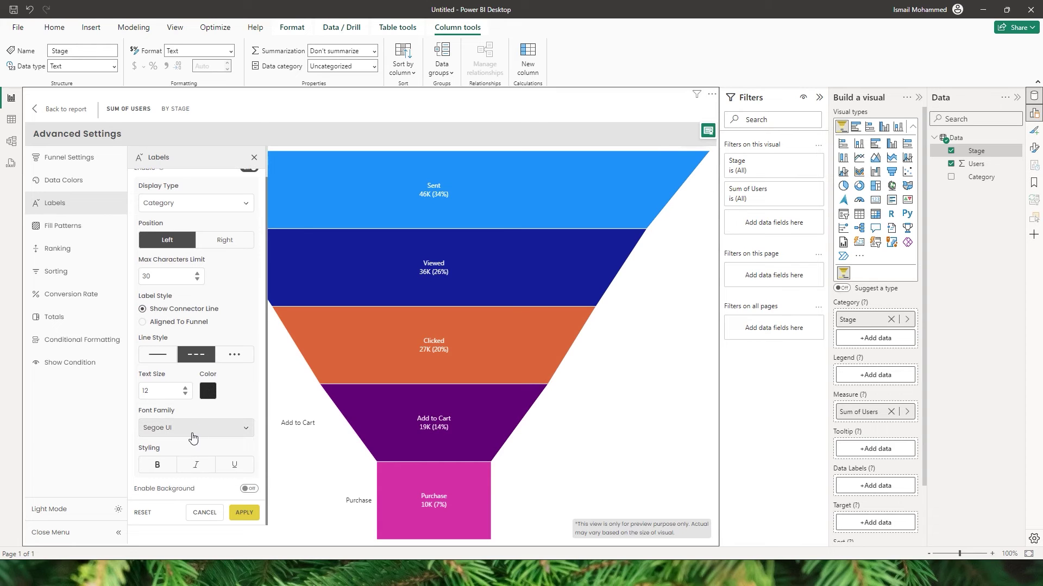
left_click(242, 518)
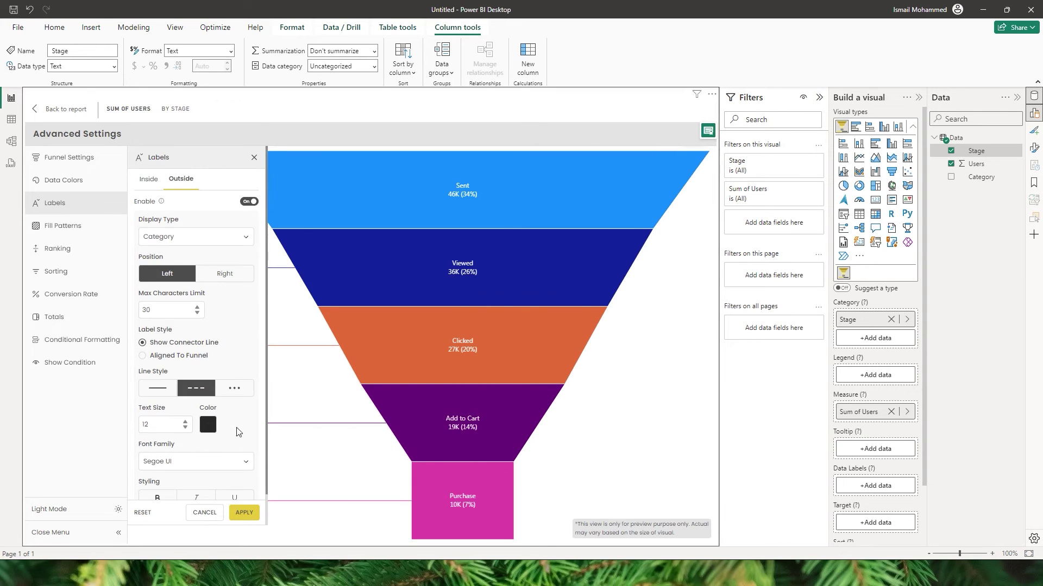
left_click(243, 514)
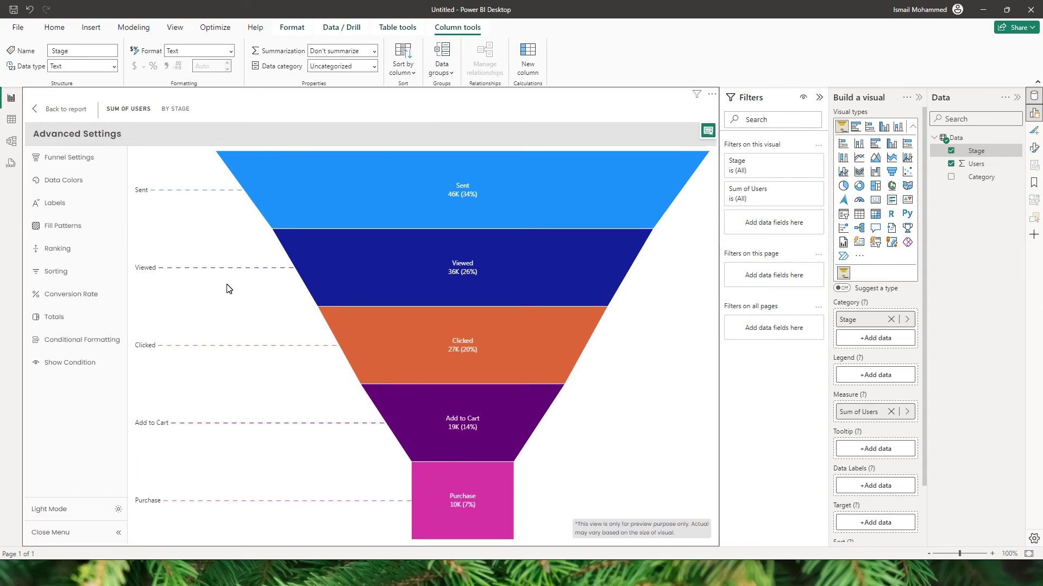
- Open the Fill Patterns settings and add the Category field to the funnel's Legend
left_click(72, 207)
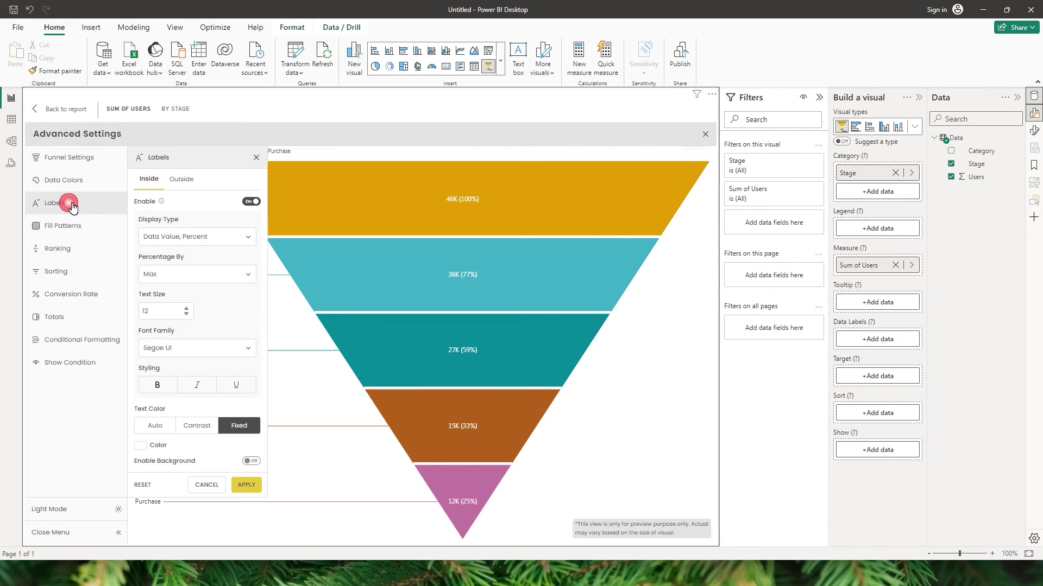
left_click(70, 229)
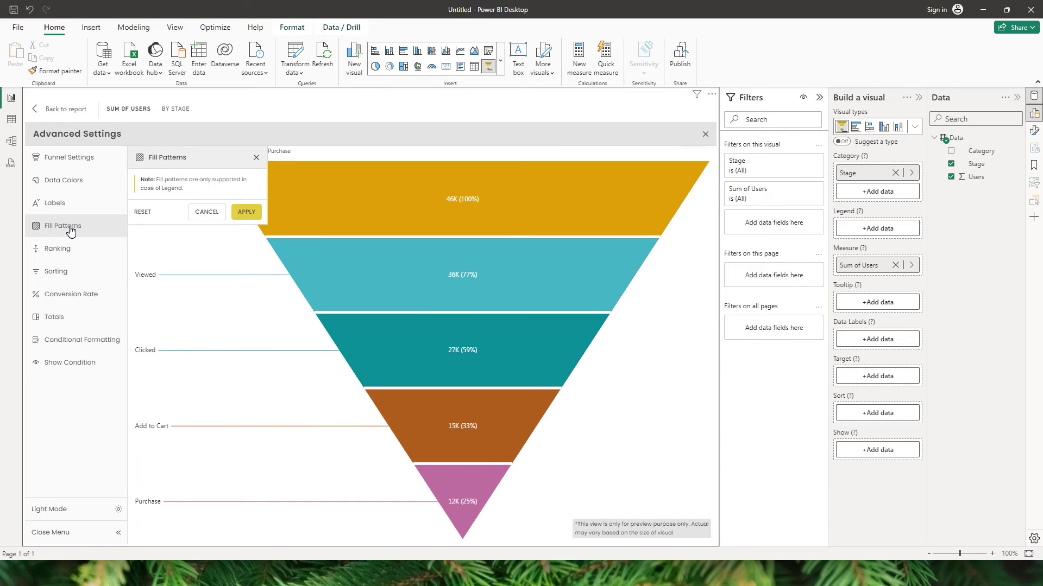
left_click_drag(989, 157, 876, 228)
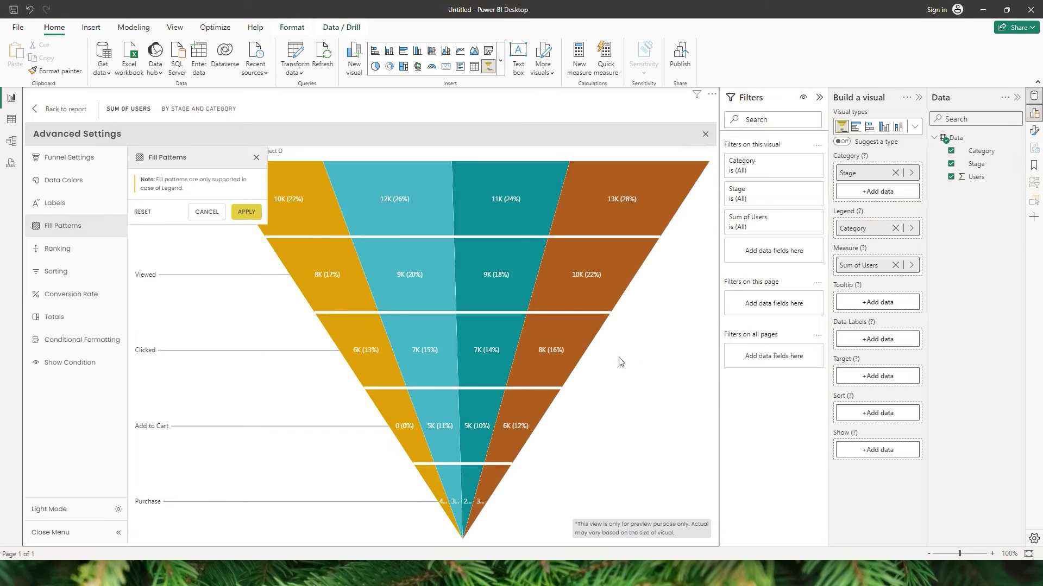
mouse_move(420, 267)
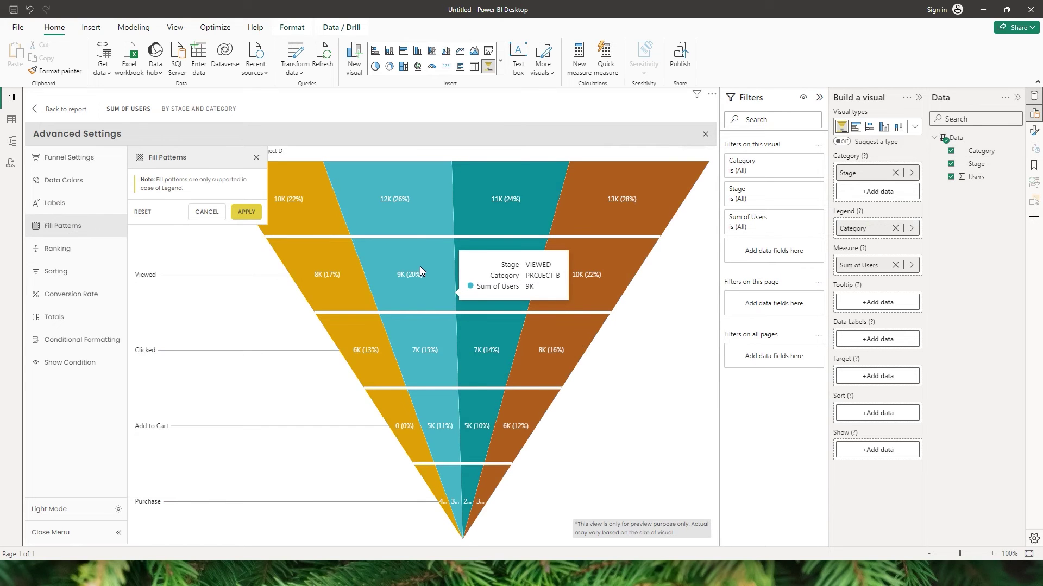
- Enable fill patterns, assign Star to Project A and Diamond to Project D, and apply them to the funnel
left_click(76, 225)
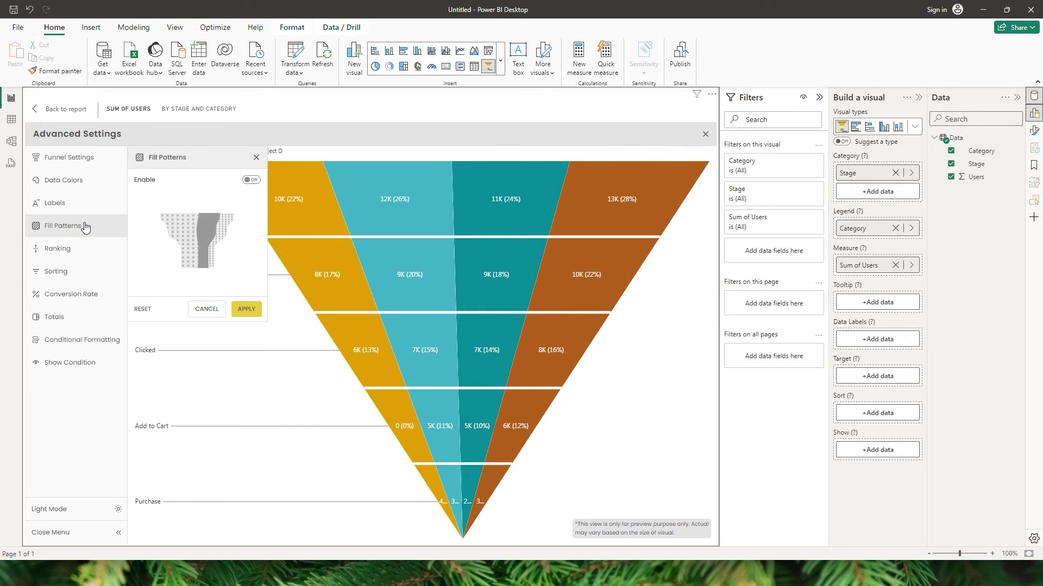
left_click(252, 183)
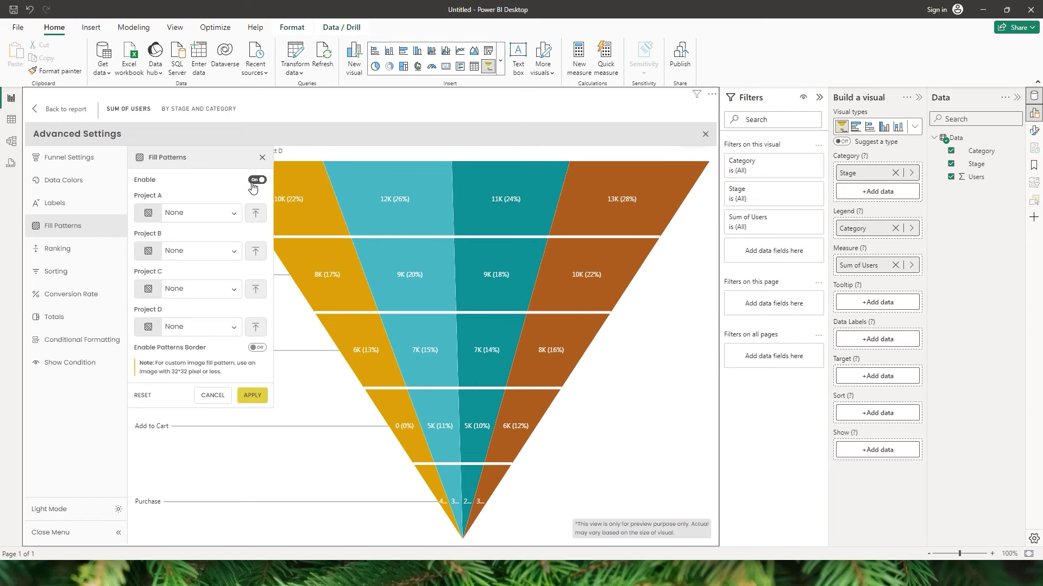
left_click(235, 218)
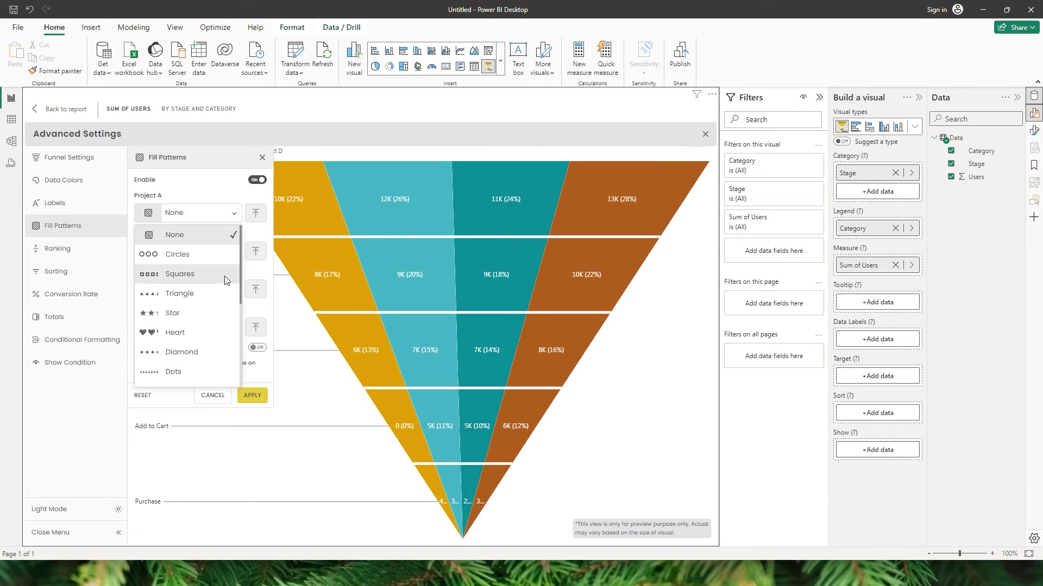
left_click(172, 319)
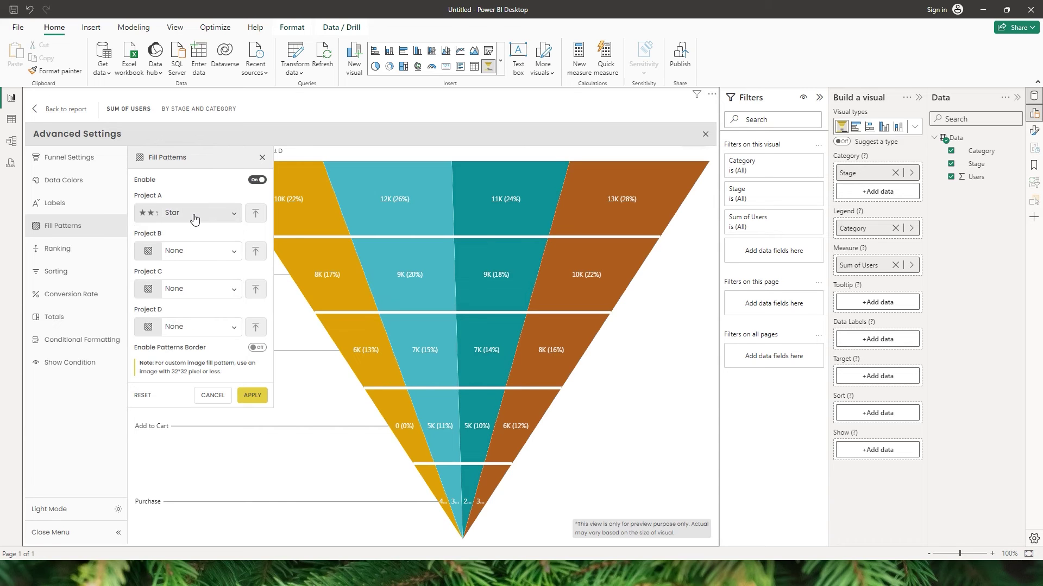
left_click(199, 328)
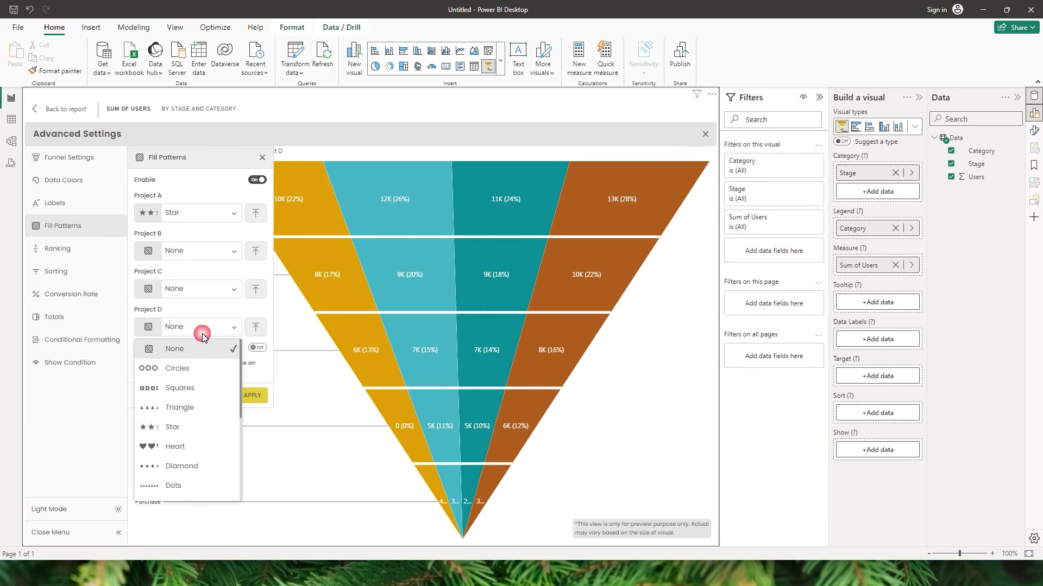
scroll(190, 427, "down", 3)
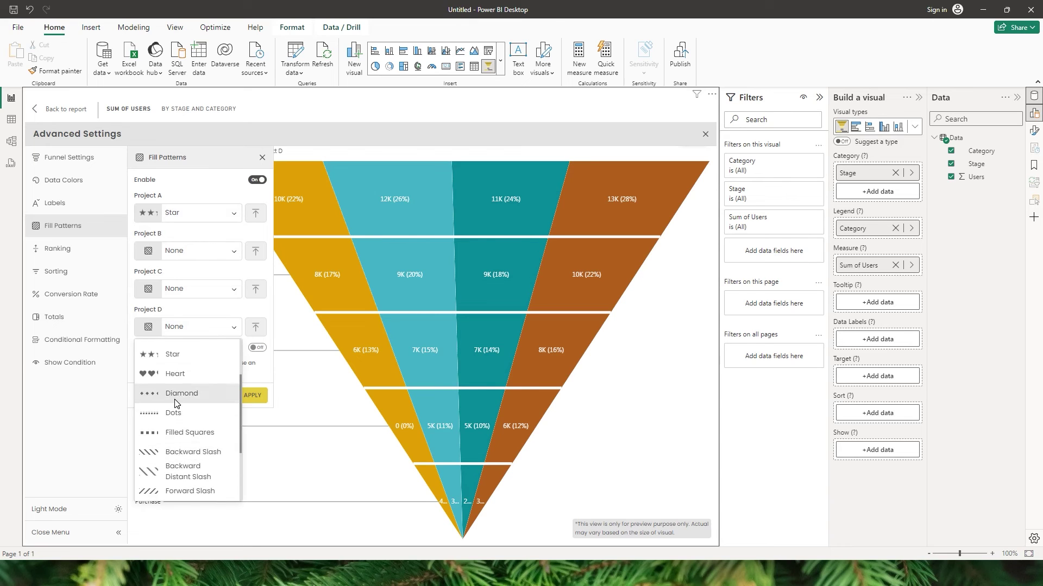
left_click(177, 396)
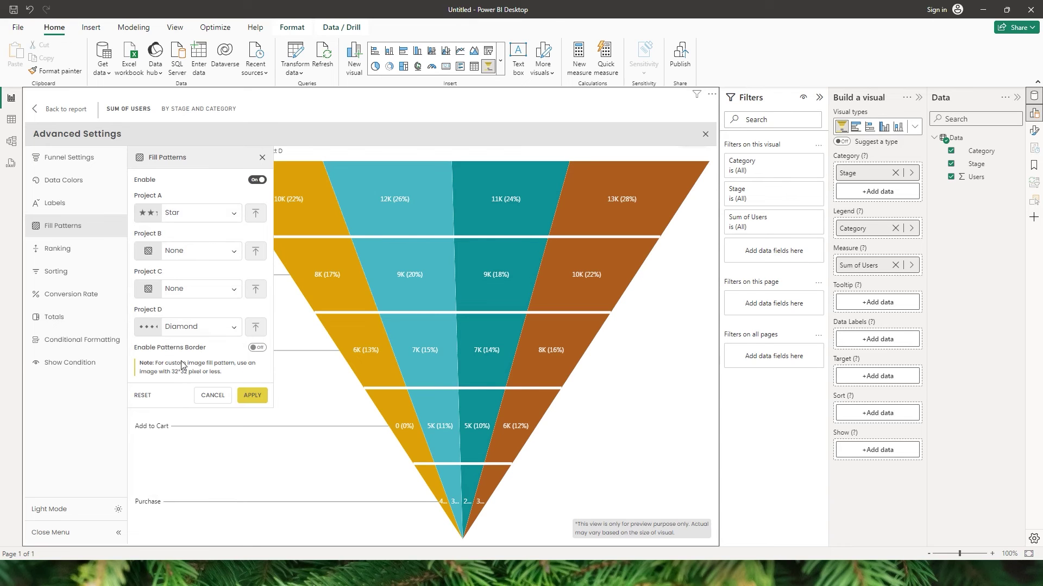
left_click(252, 395)
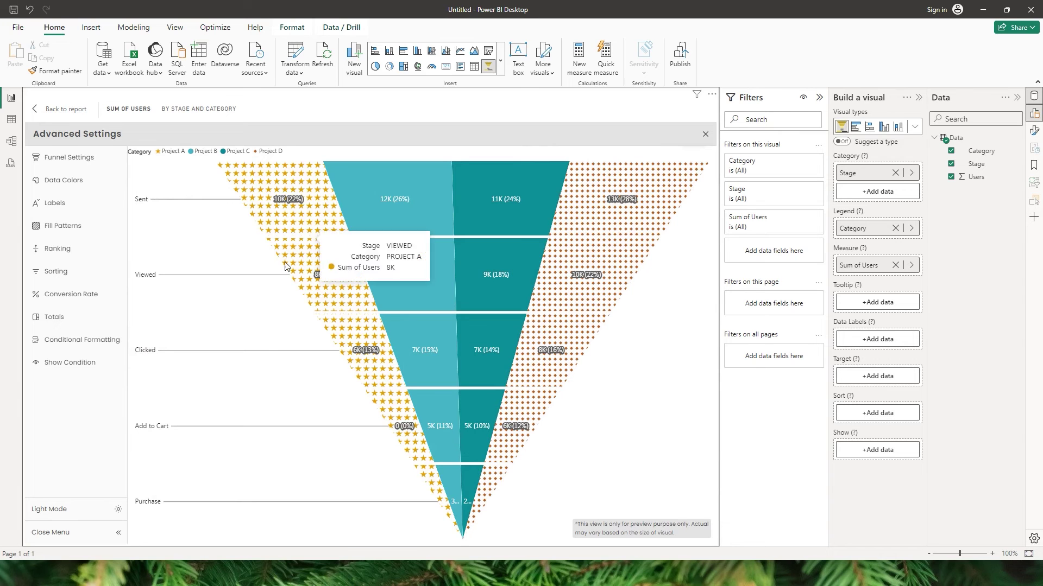
left_click(64, 227)
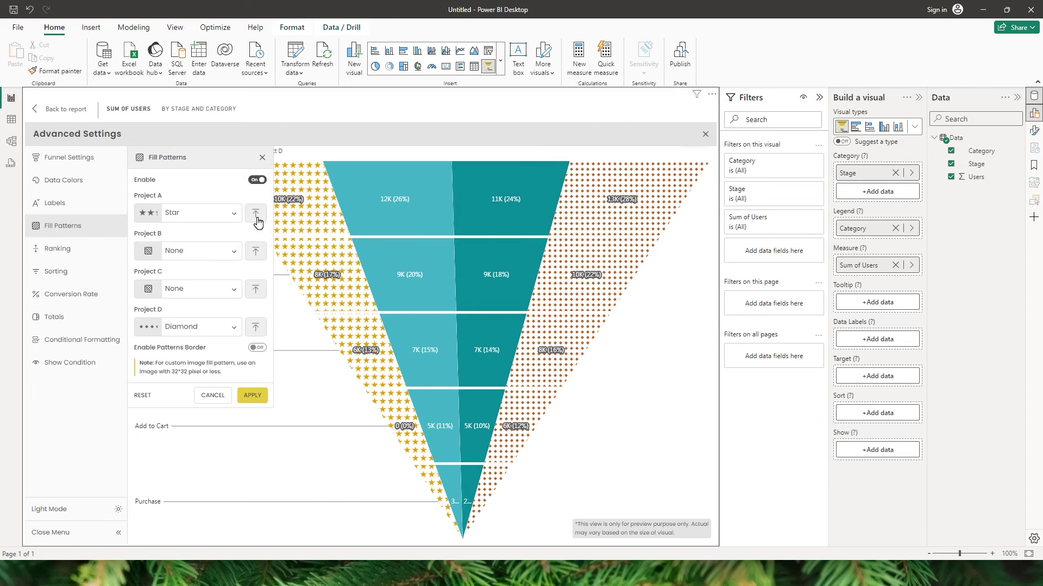
- Turn off ranking by legend, rank by category with Top N set to 3, and apply it
left_click(84, 253)
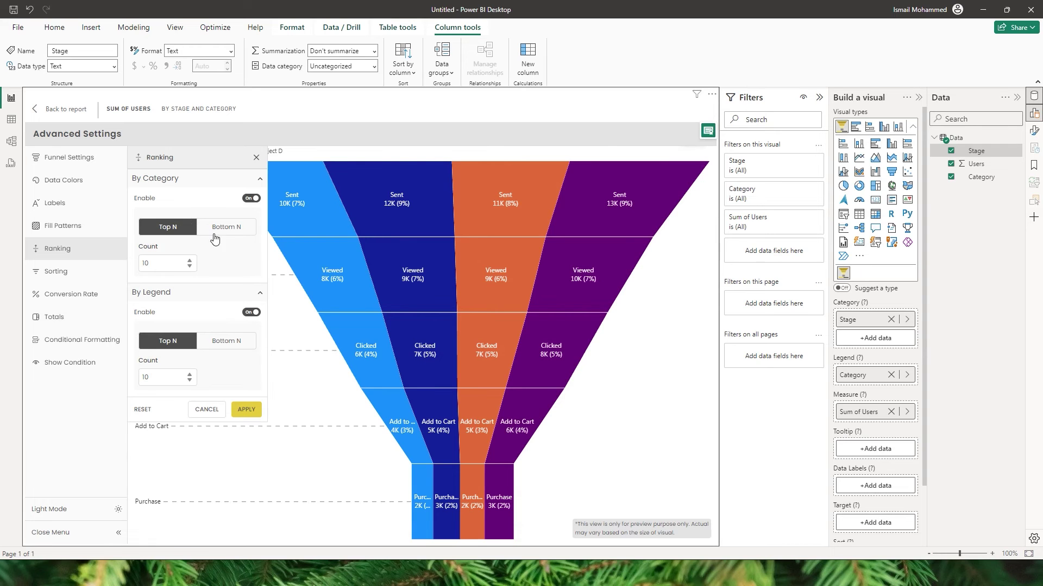
left_click(251, 312)
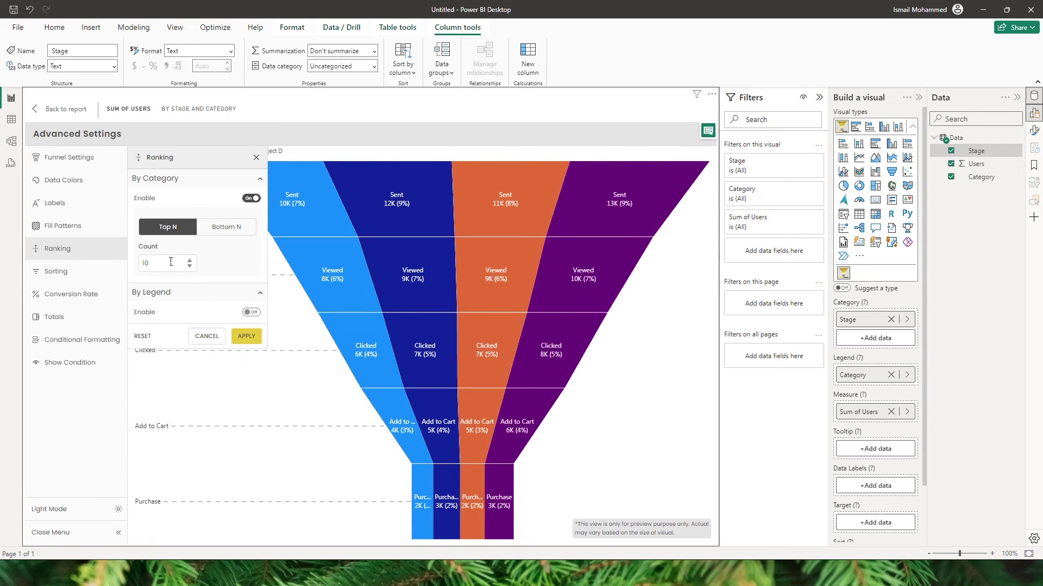
left_click_drag(150, 264, 136, 265)
type("36")
key("BackSpace")
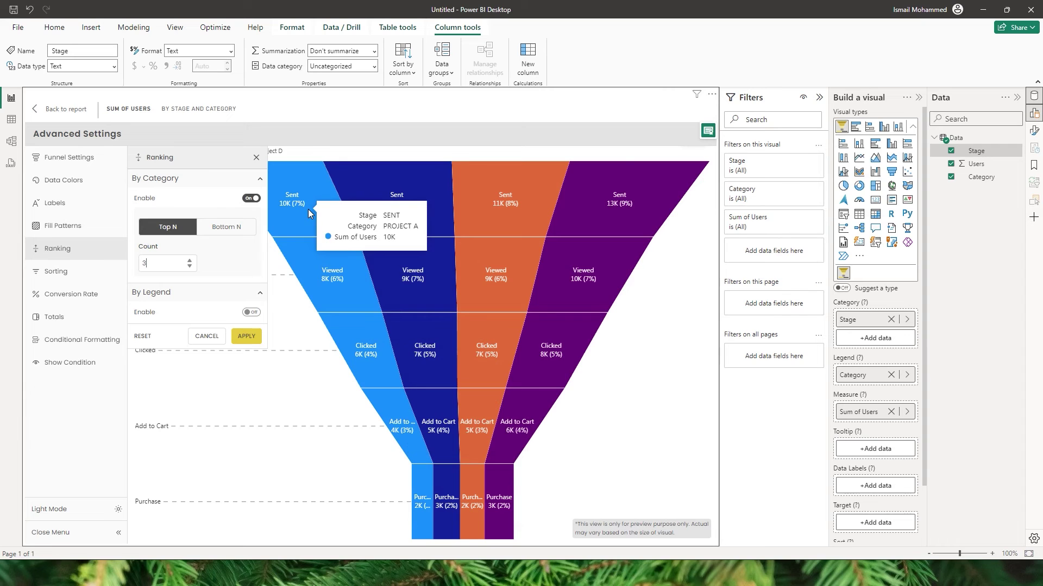
left_click(245, 337)
mouse_move(293, 230)
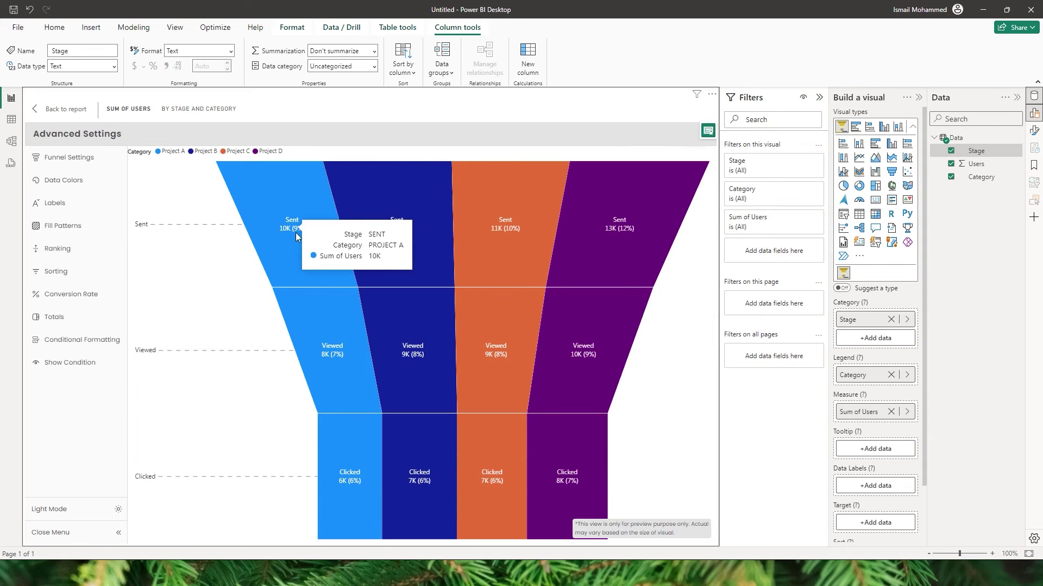
mouse_move(332, 370)
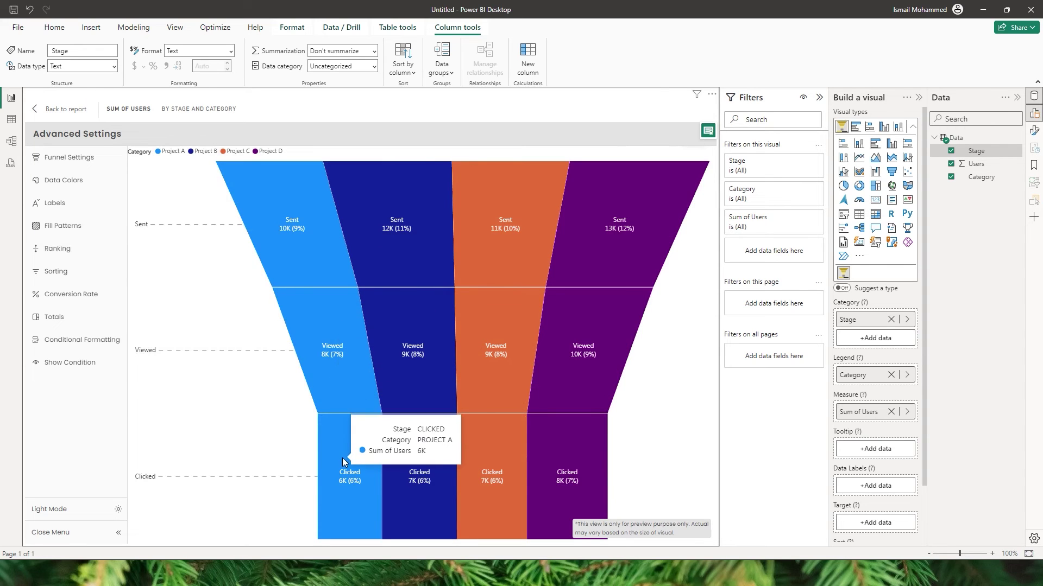
- Switch the category ranking to Bottom N, keeping the count of 3, and apply it
left_click(91, 255)
left_click(94, 258)
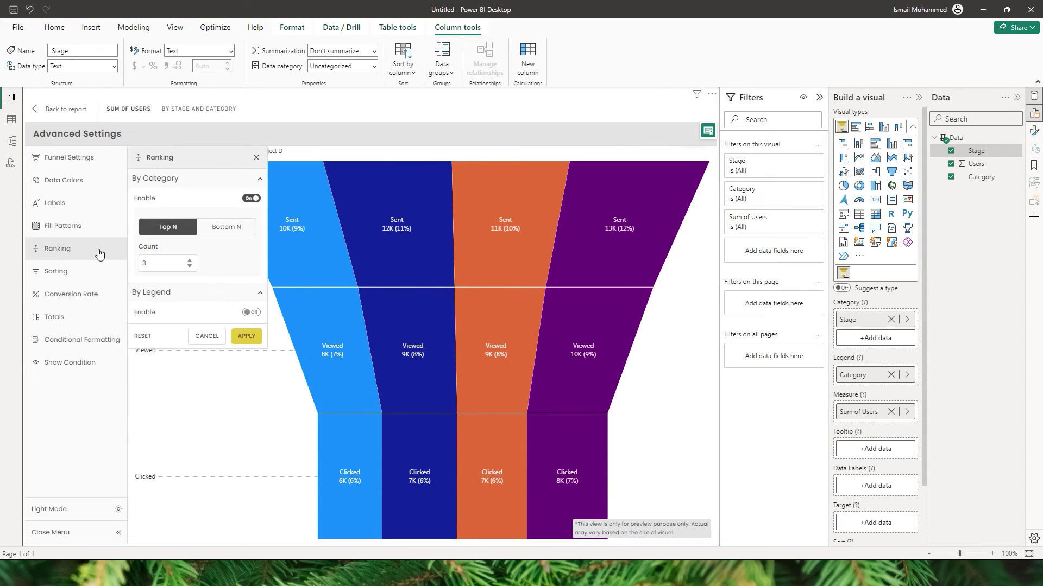
left_click(232, 232)
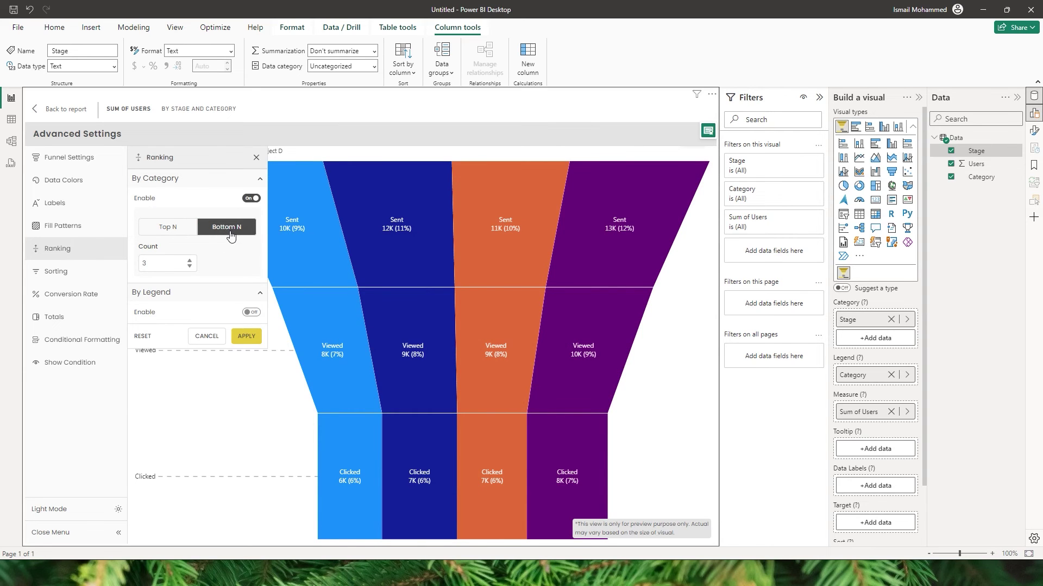
left_click(246, 337)
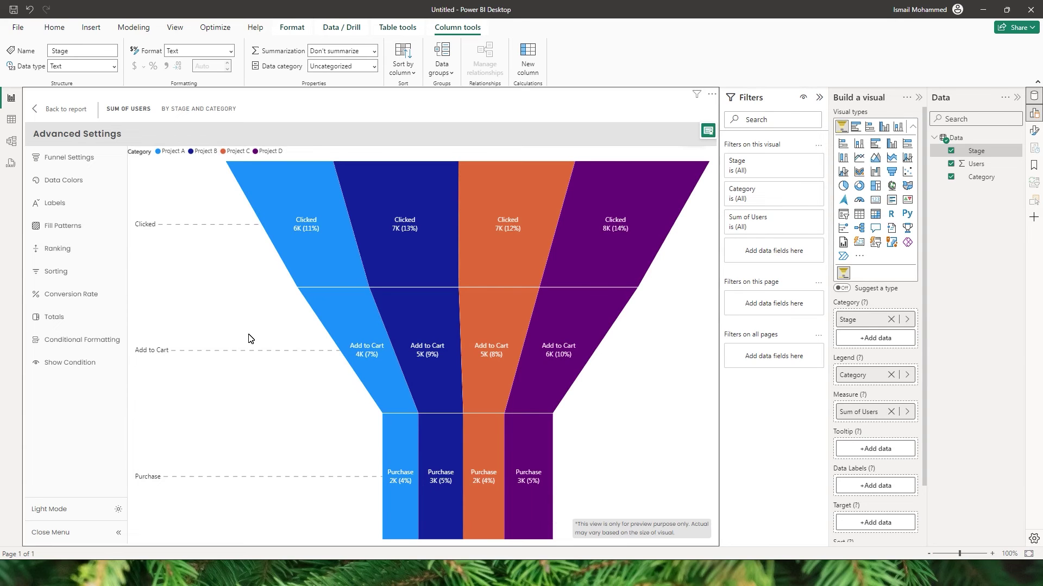
- Reset the ranking settings to their defaults and apply the reset to the funnel
left_click(57, 248)
left_click(251, 197)
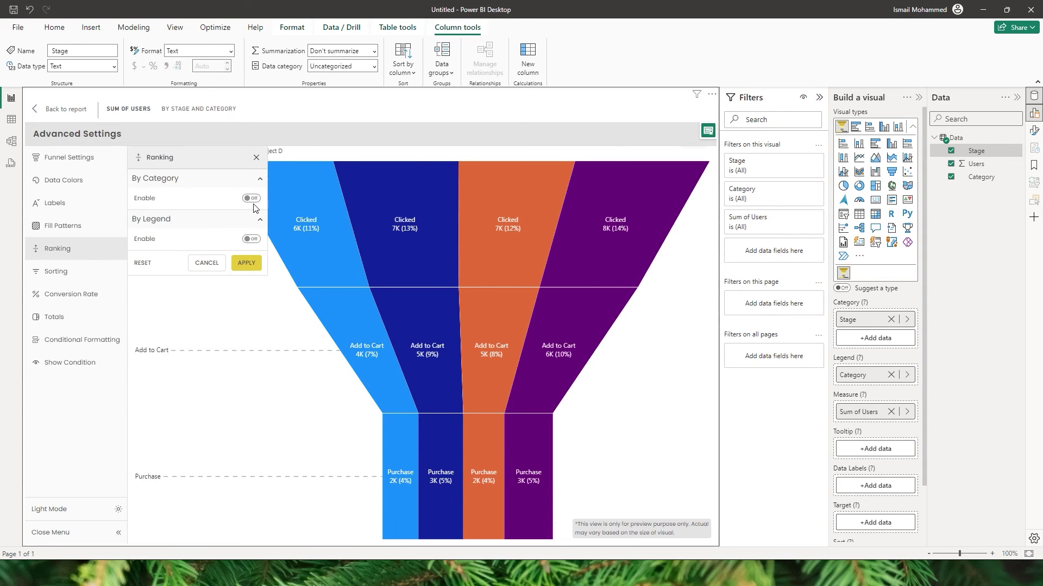
left_click(251, 239)
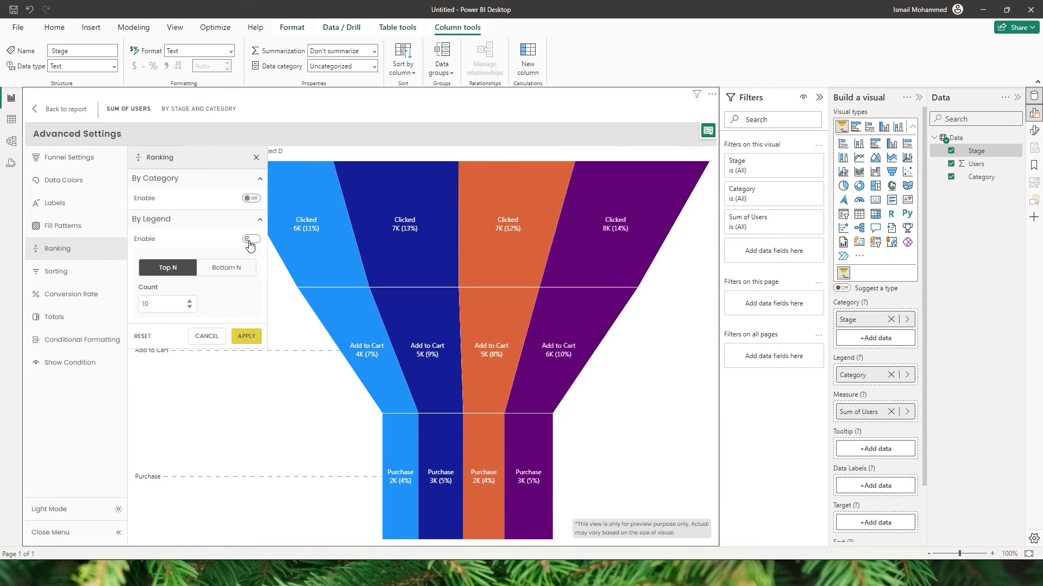
left_click(144, 337)
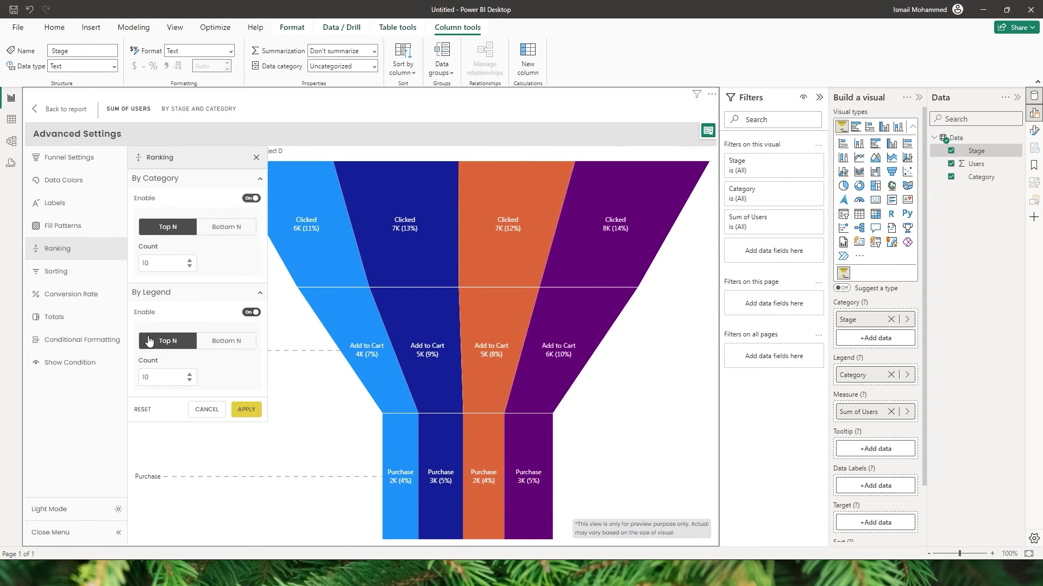
left_click(246, 409)
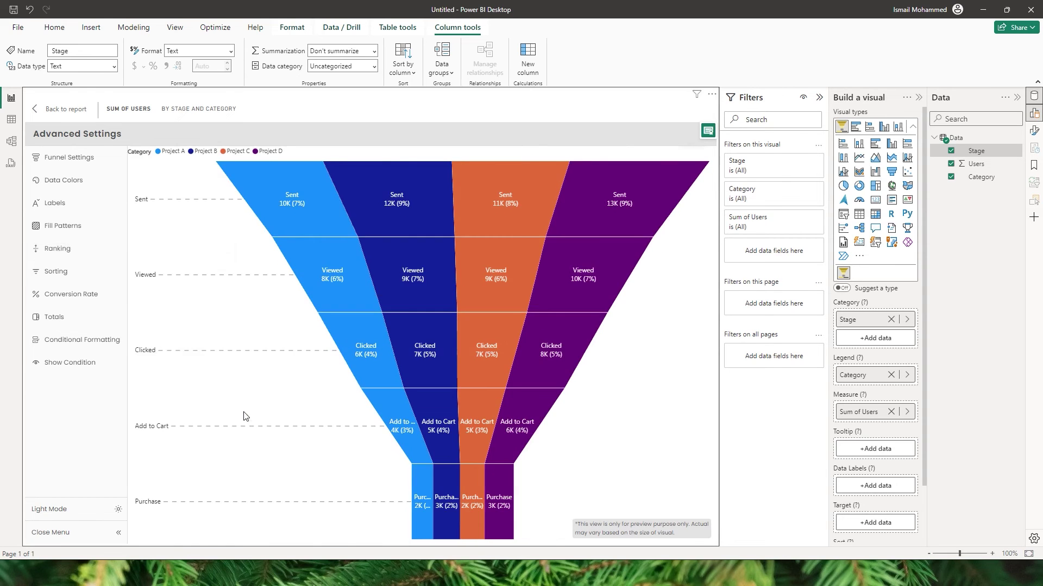
- Turn off ranking by category, rank by legend with Top N set to 2, and apply it
left_click(66, 251)
left_click(252, 199)
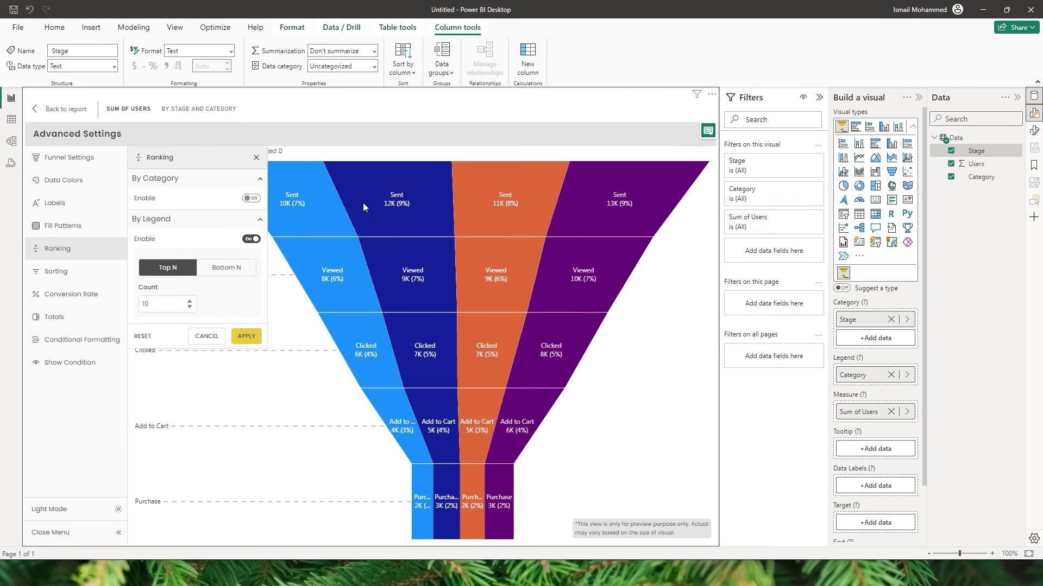
mouse_move(606, 221)
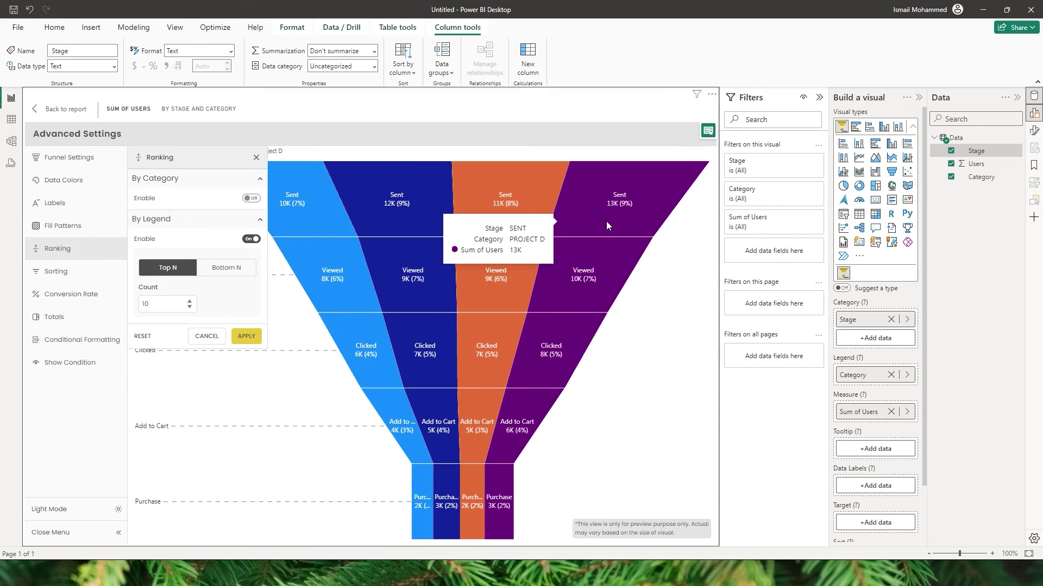
left_click_drag(147, 304, 128, 302)
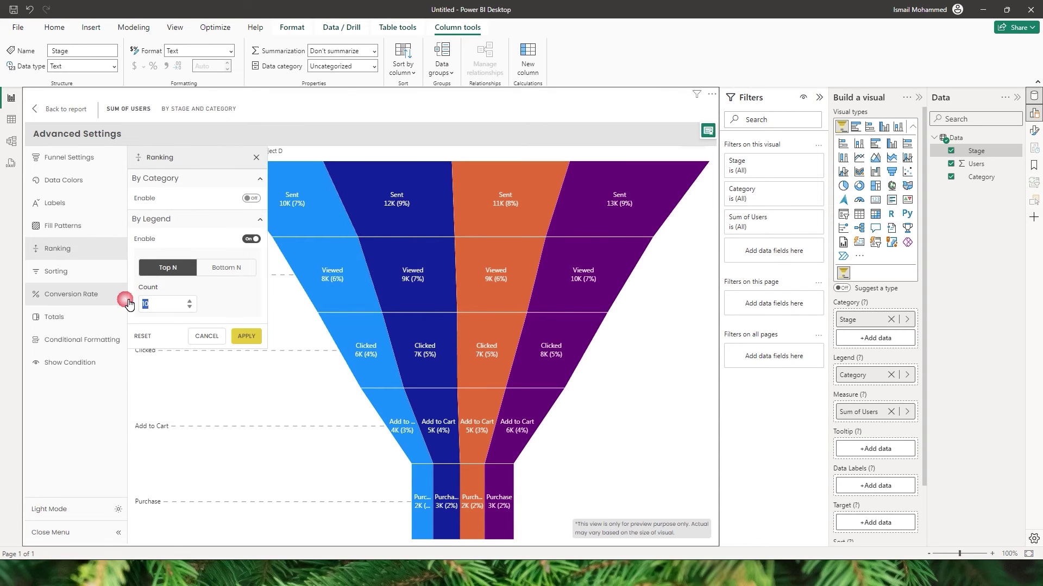
type("2")
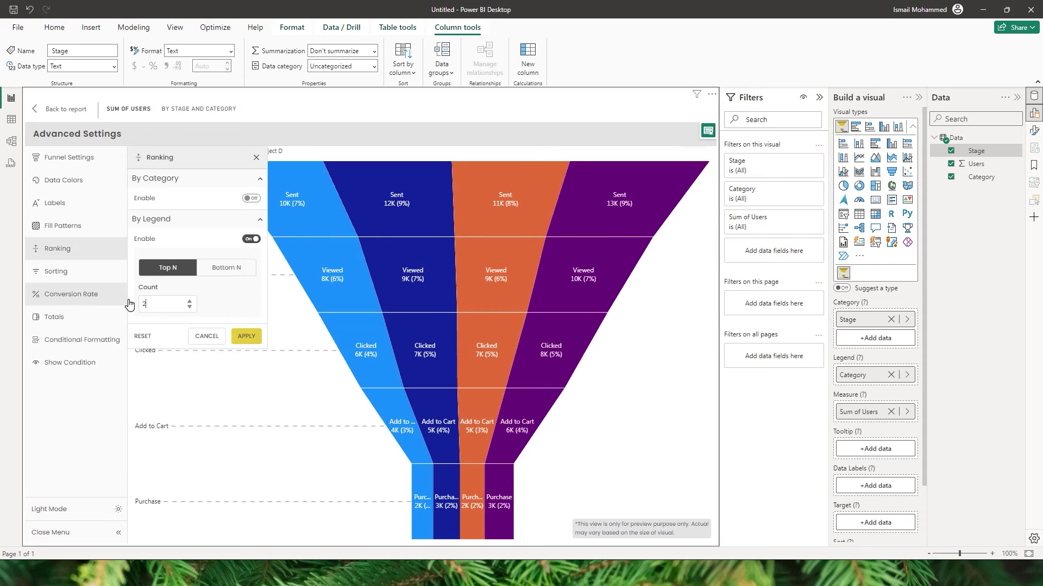
left_click(247, 337)
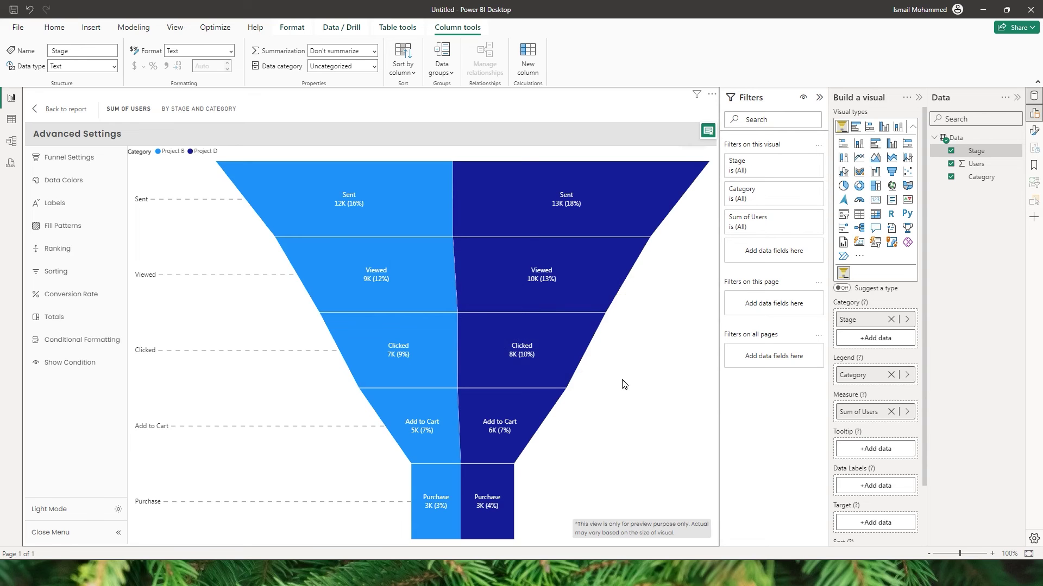
left_click(70, 249)
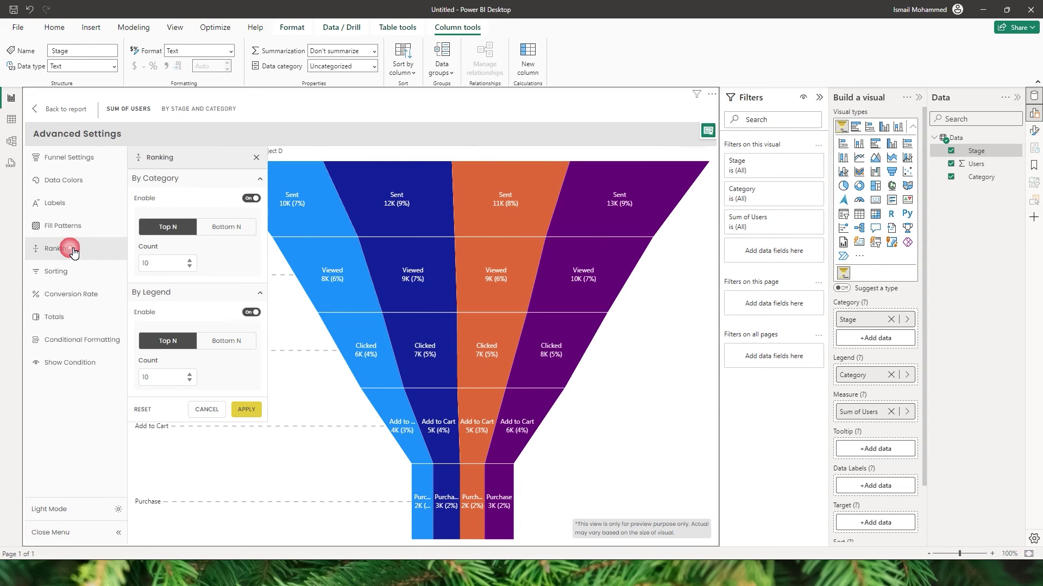
- Turn off sorting by legend, sort the categories by Stage in ascending order, and apply the sorting
left_click(74, 273)
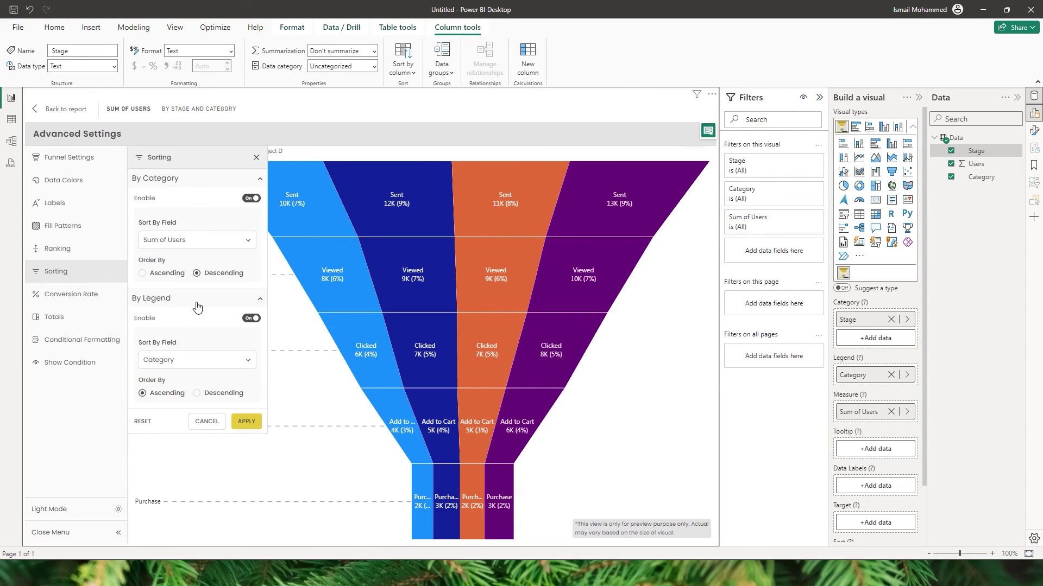
left_click(251, 319)
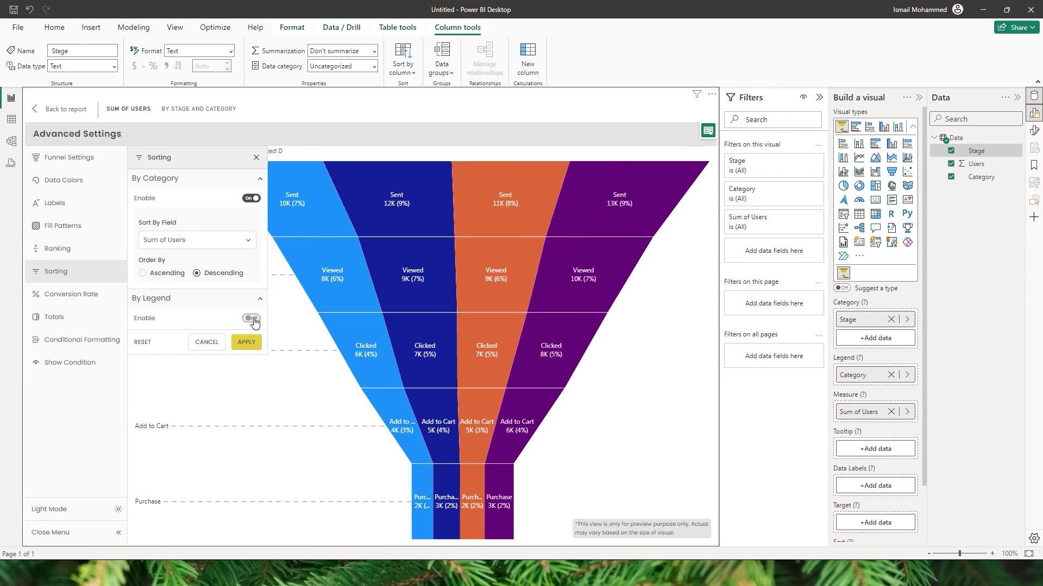
left_click(222, 241)
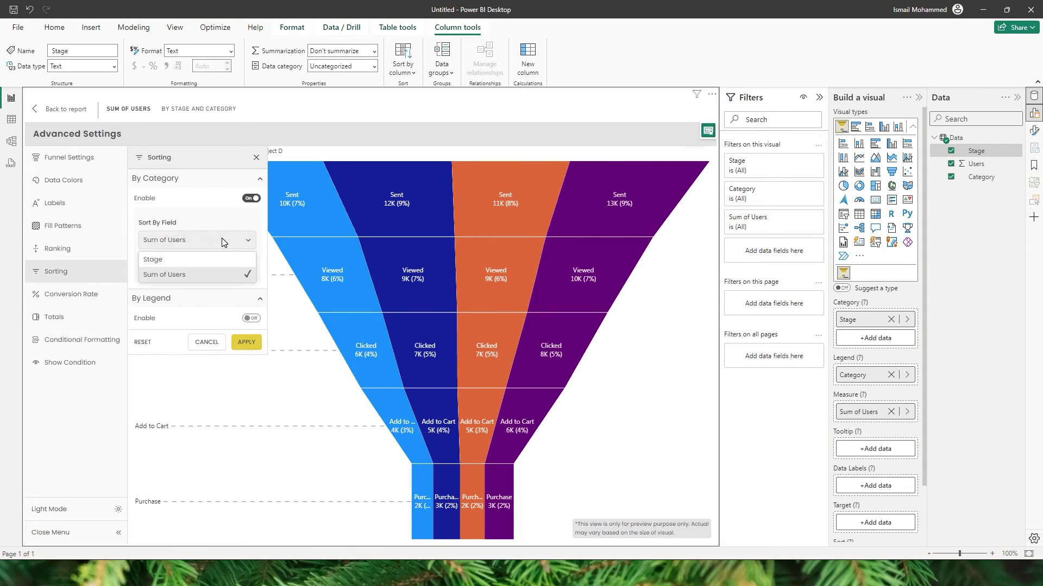
left_click(154, 259)
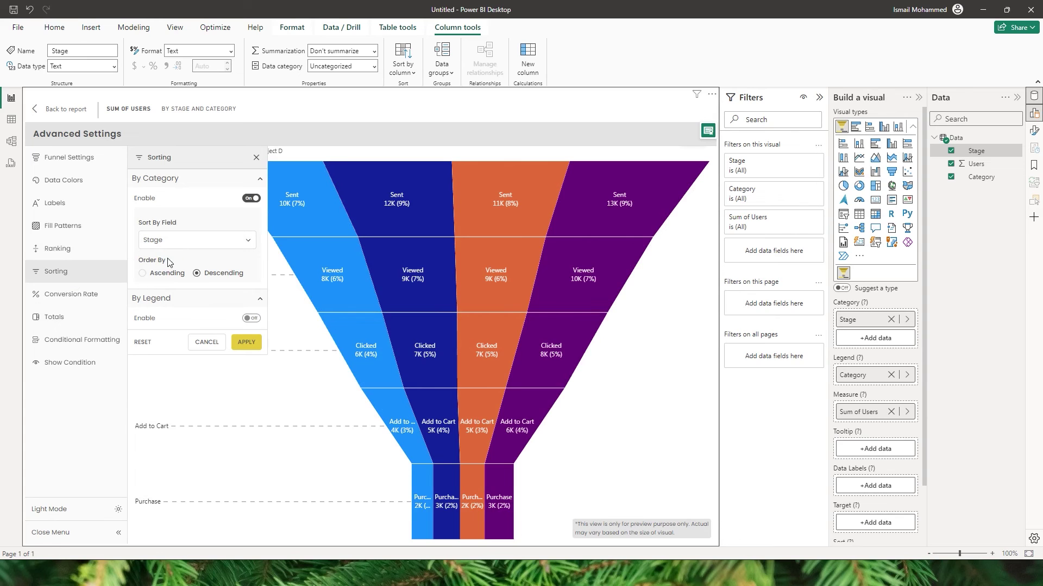
left_click(142, 273)
left_click(247, 343)
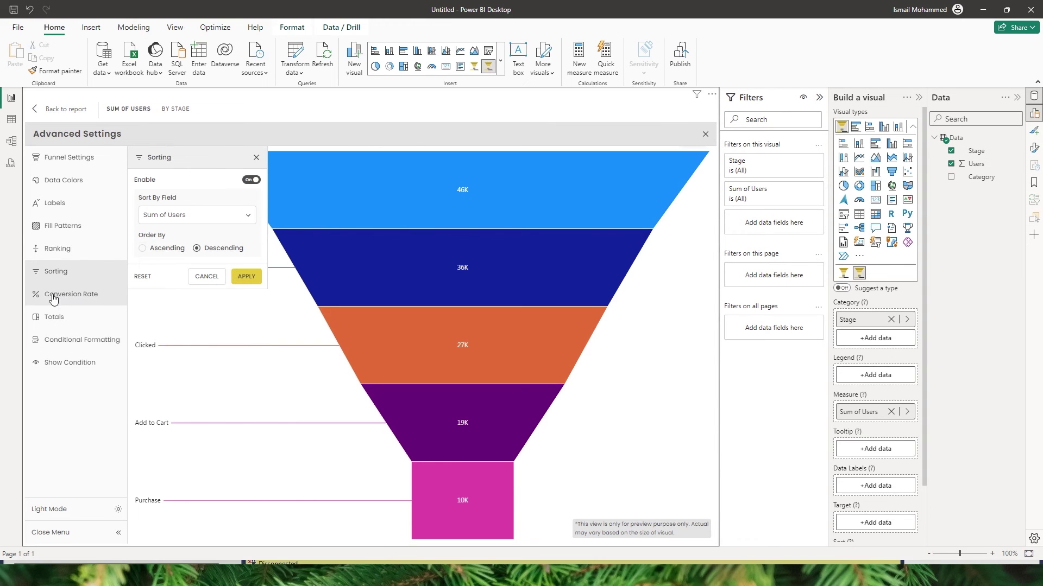
- Enable the conversion rate for the Users by Stage funnel, apply it, and inspect the Purchase stage
left_click(52, 296)
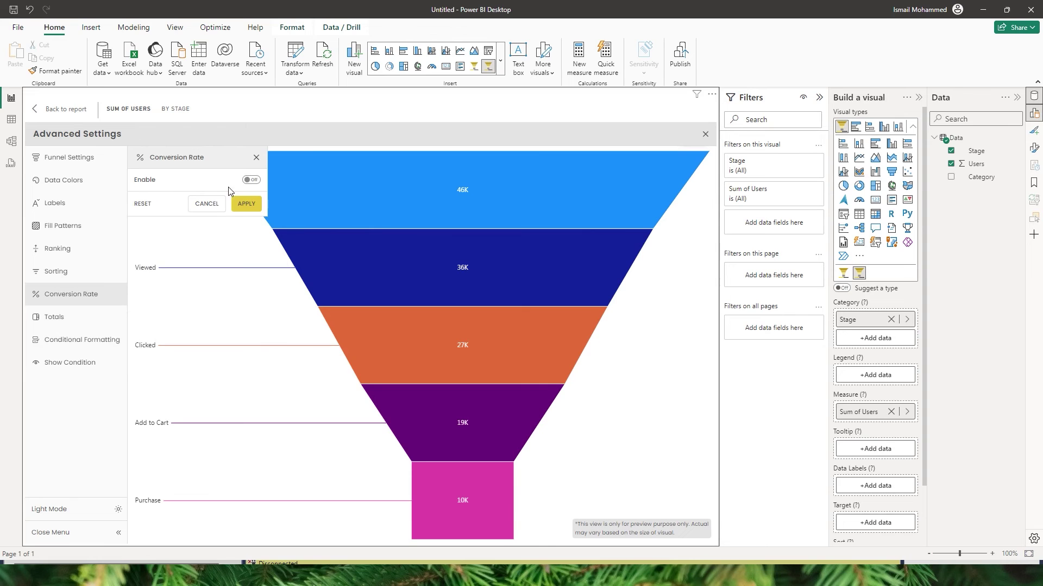
left_click(251, 180)
left_click(246, 357)
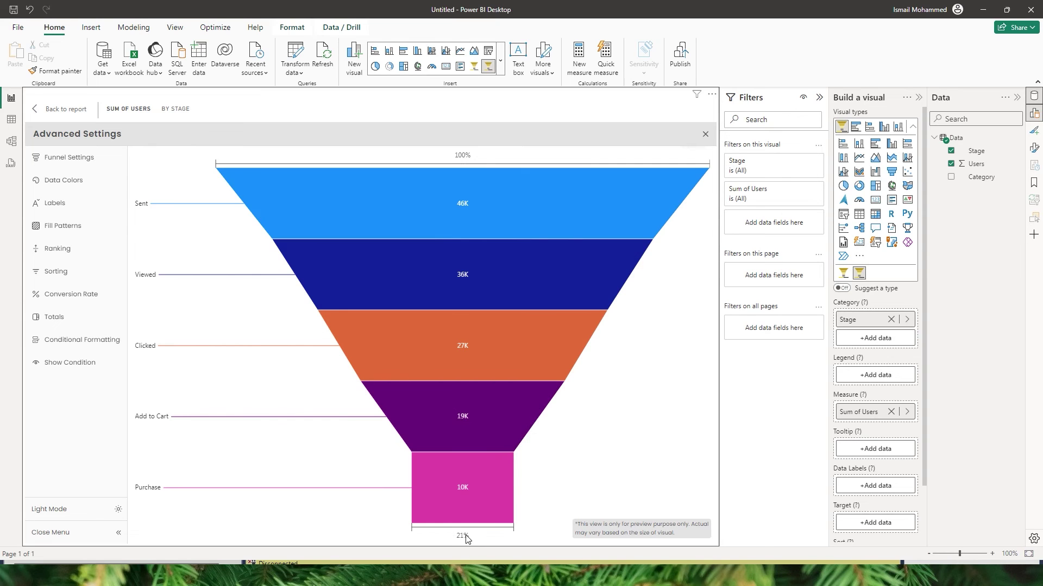
mouse_move(483, 499)
mouse_move(492, 522)
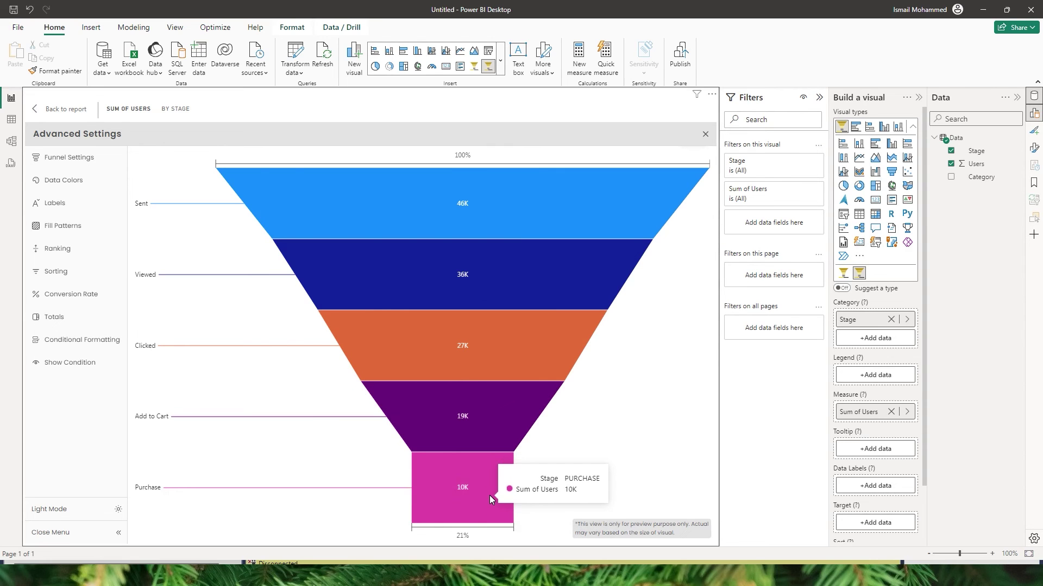
- Set the conversion rate's line size to 4 and its line color to blue 118DFF, and apply the changes
left_click(71, 293)
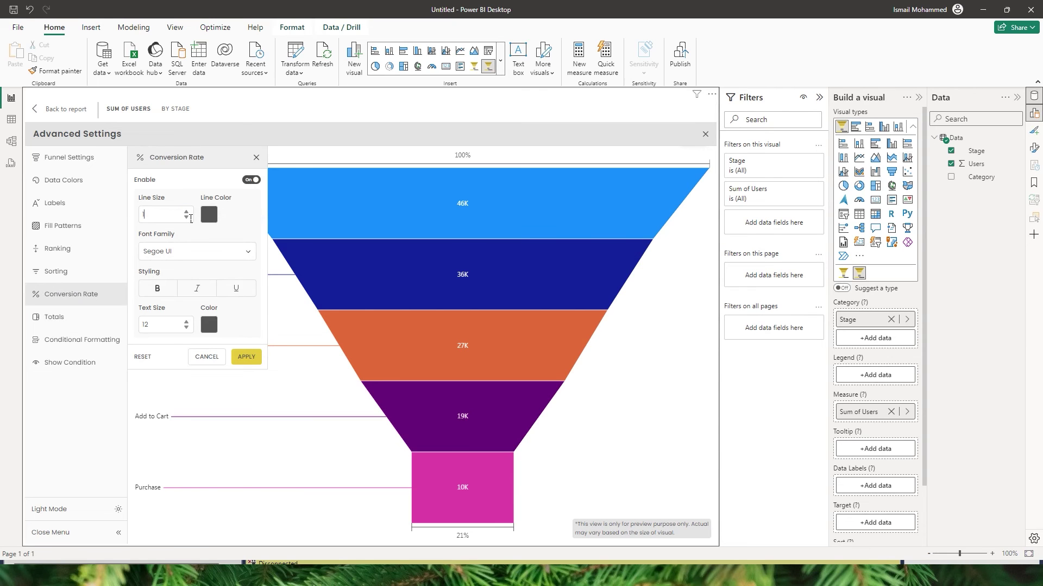
left_click(187, 212)
left_click(213, 218)
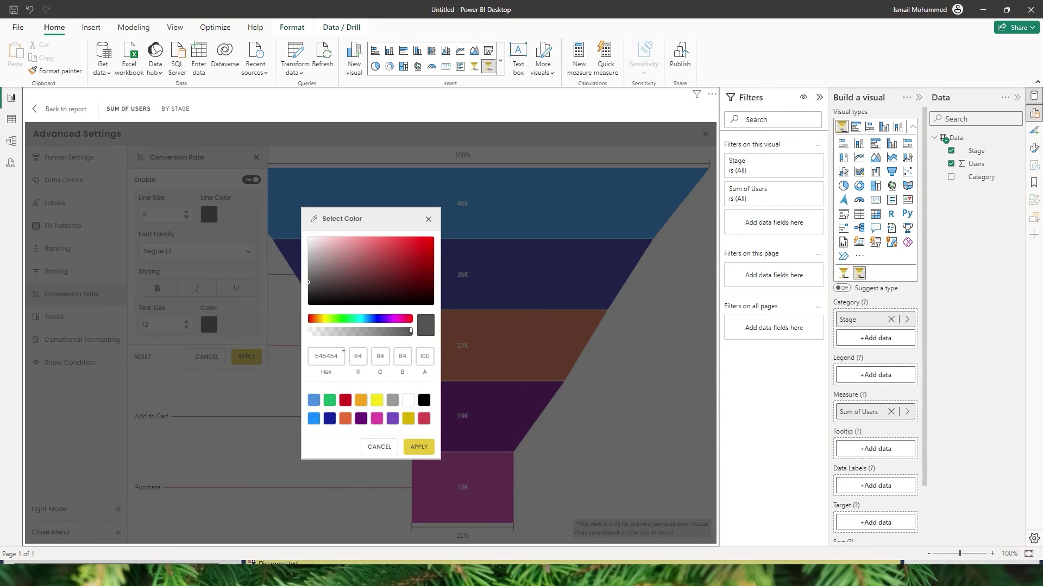
left_click(314, 418)
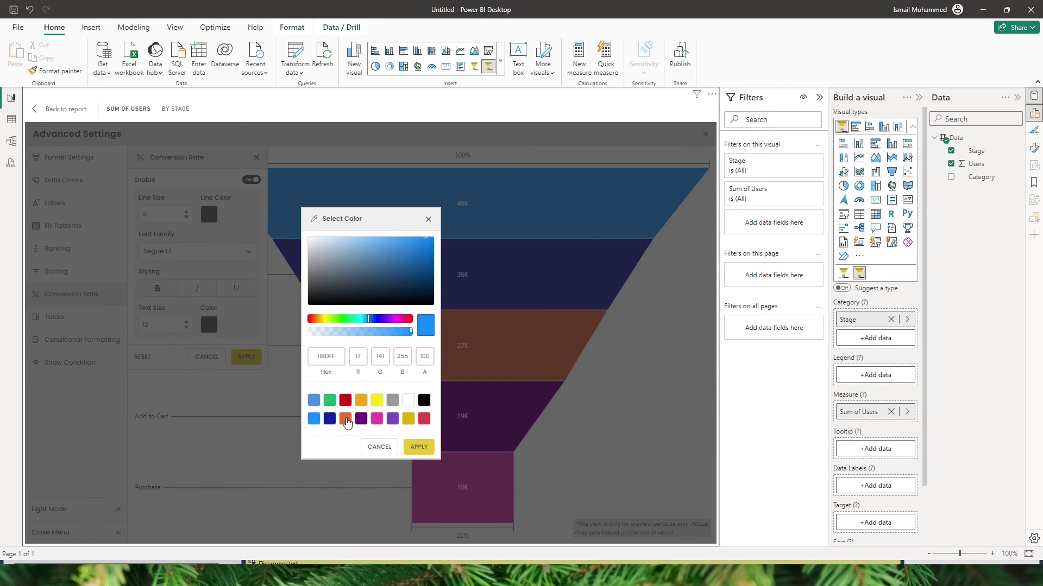
left_click(419, 447)
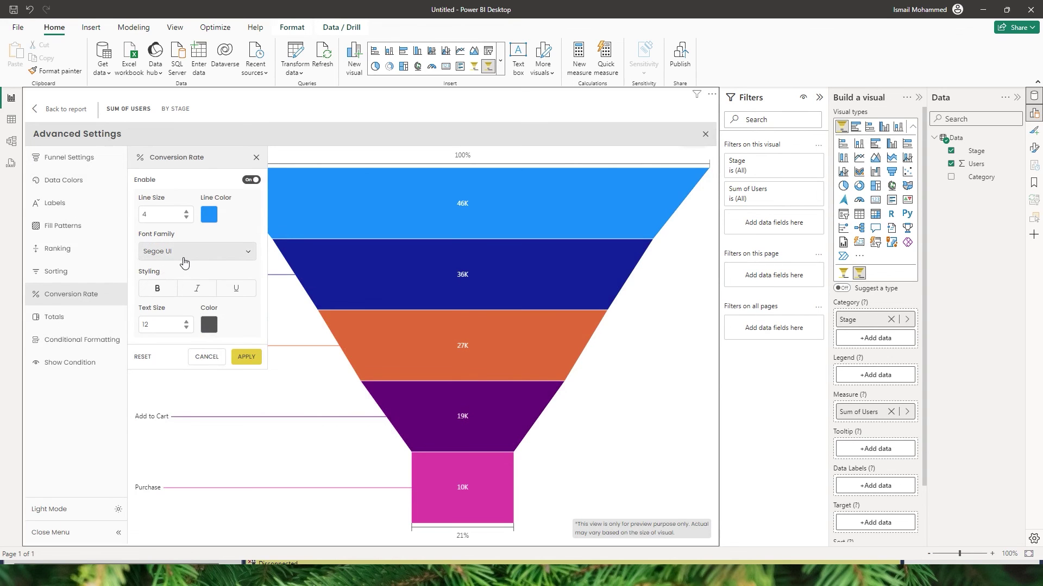
left_click(246, 357)
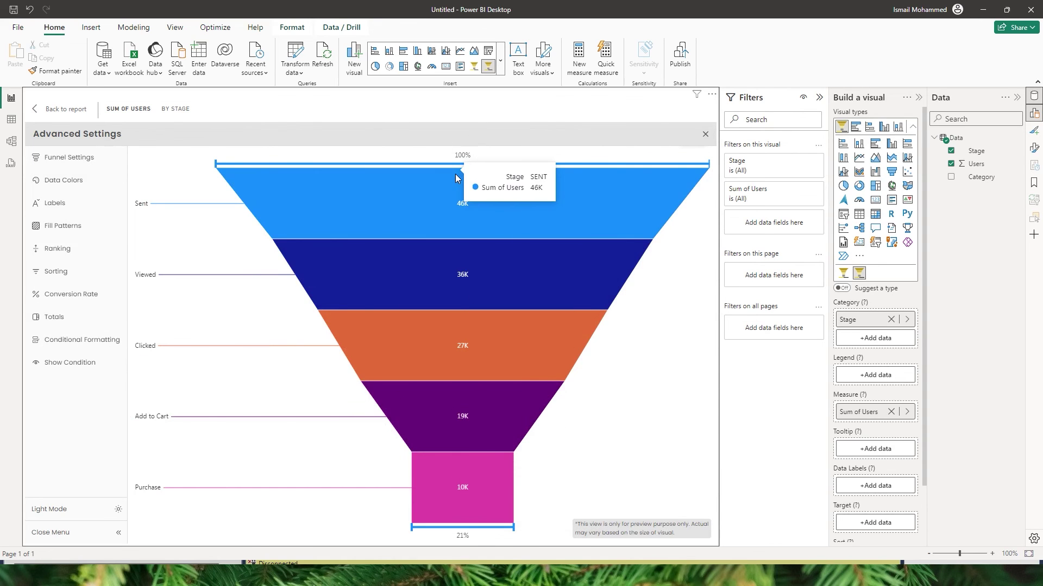
- Enable totals for the funnel, set their position to Top, and apply the settings
left_click(60, 317)
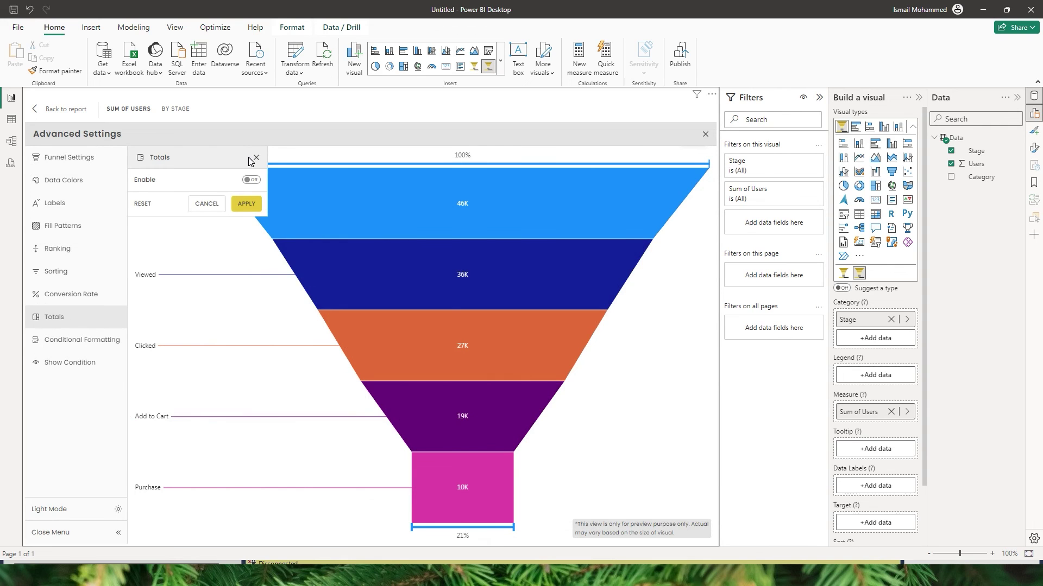
left_click(251, 179)
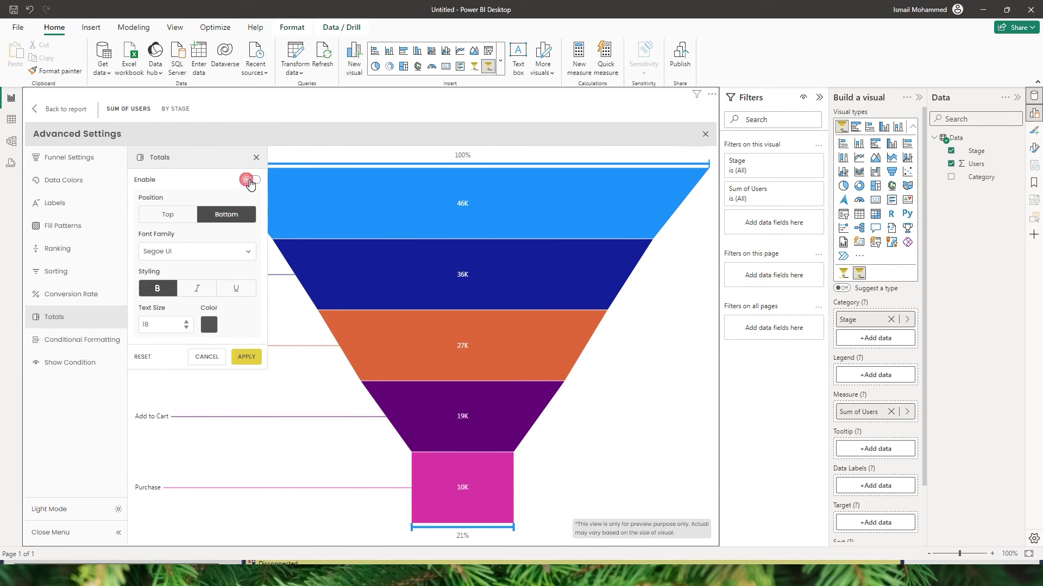
left_click(253, 358)
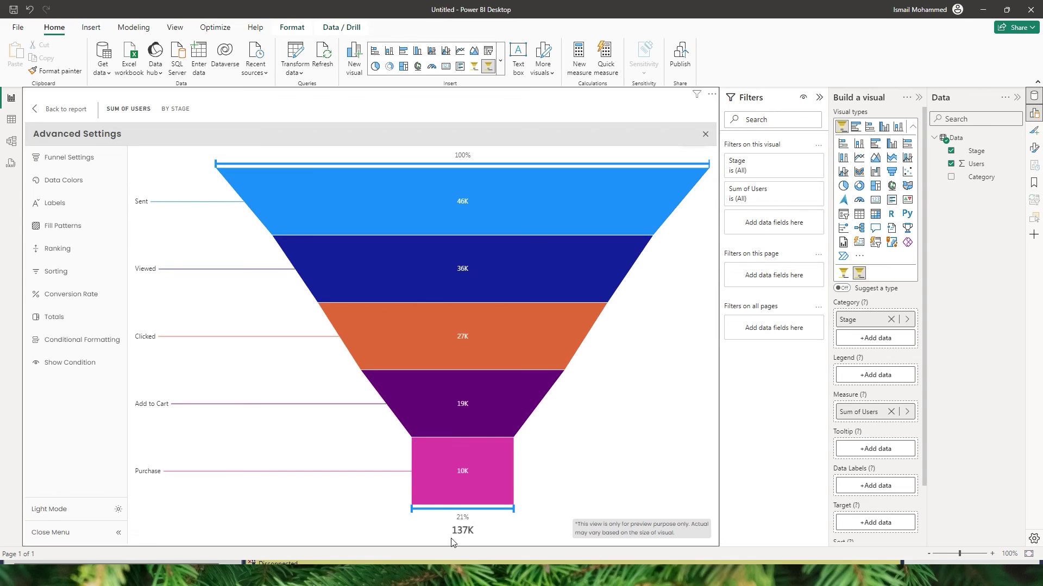
left_click(63, 317)
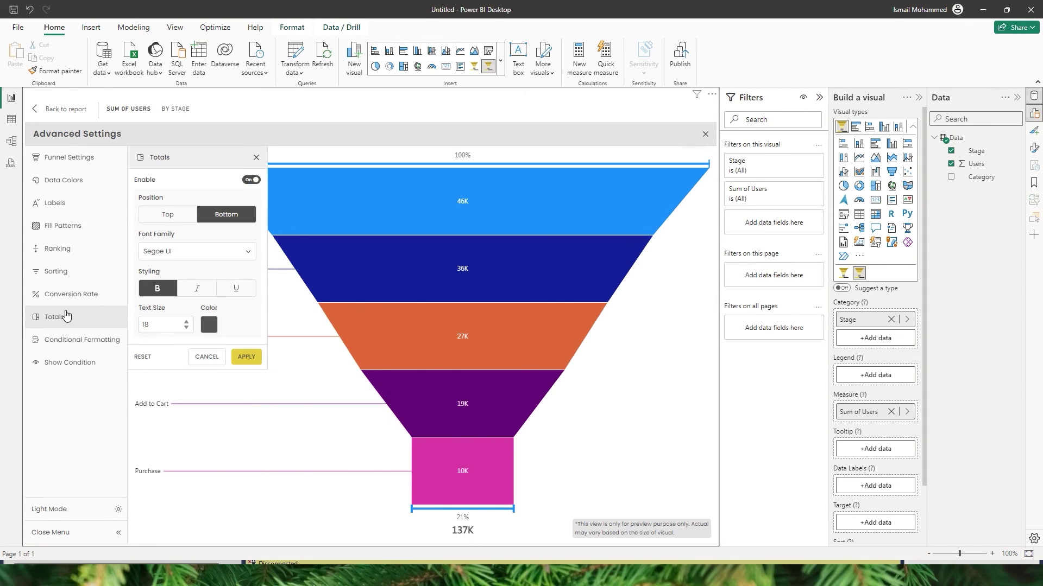
left_click(179, 217)
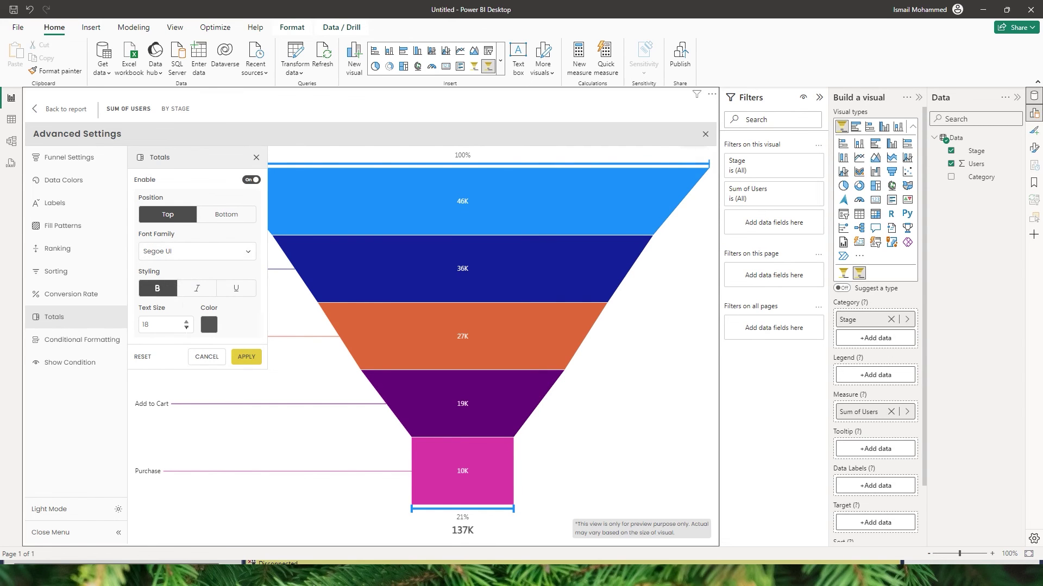
left_click(248, 357)
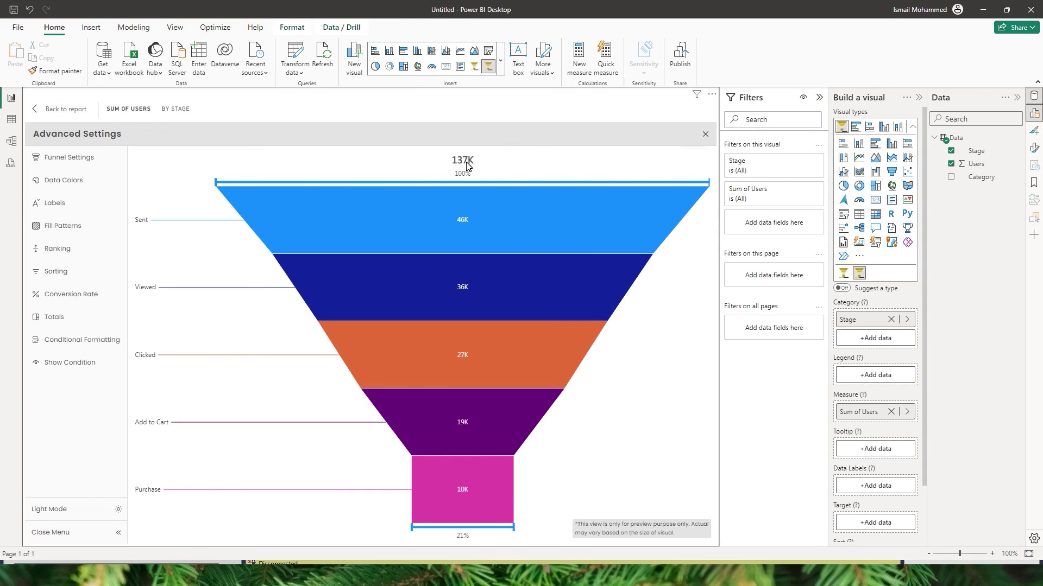
- Add a conditional formatting rule named Test for the measure Sum of Users, with the condition Less than 20000
left_click(93, 341)
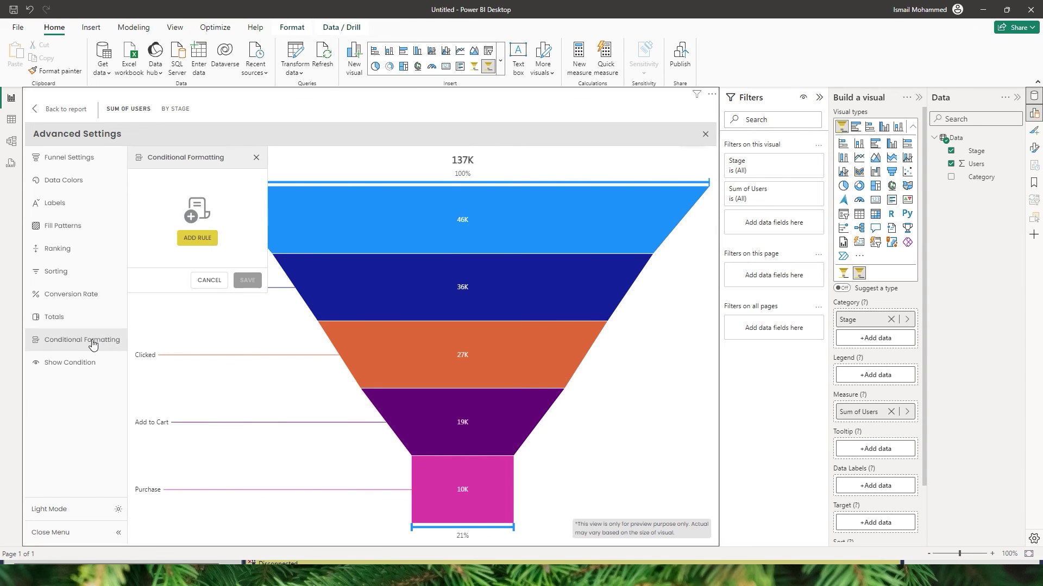
left_click(197, 239)
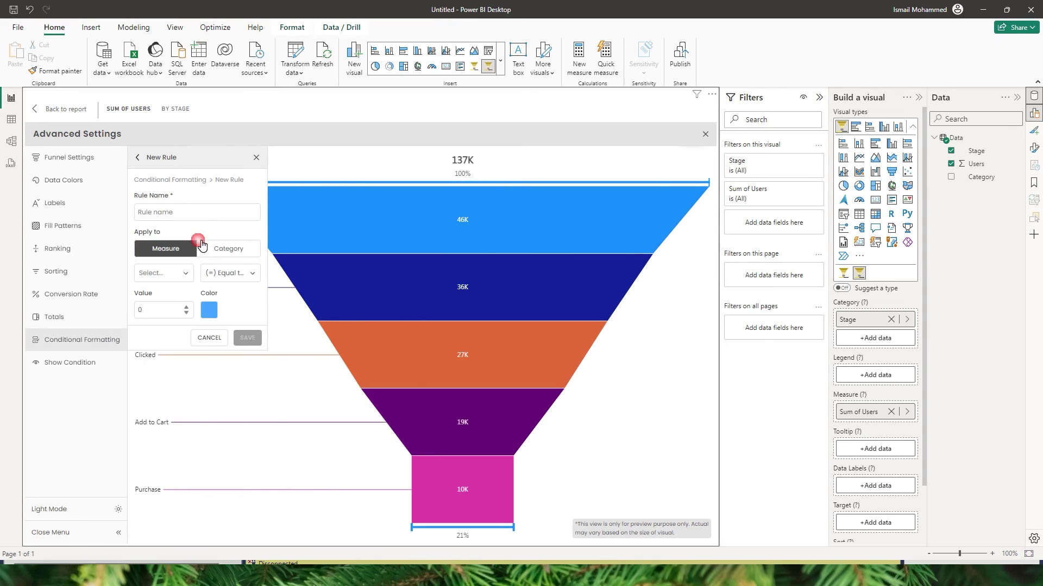
left_click(215, 216)
type("Test")
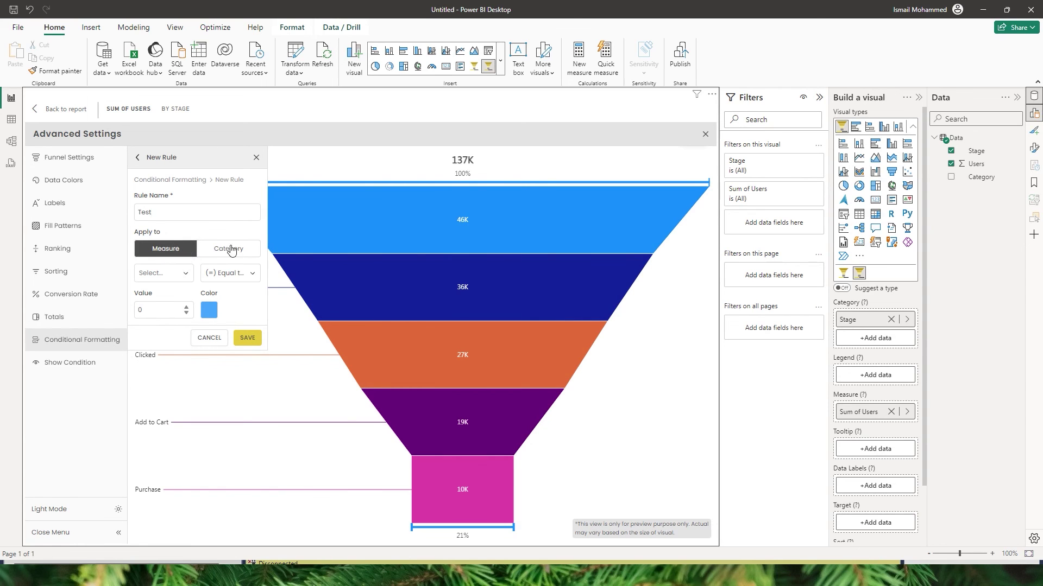
left_click(183, 274)
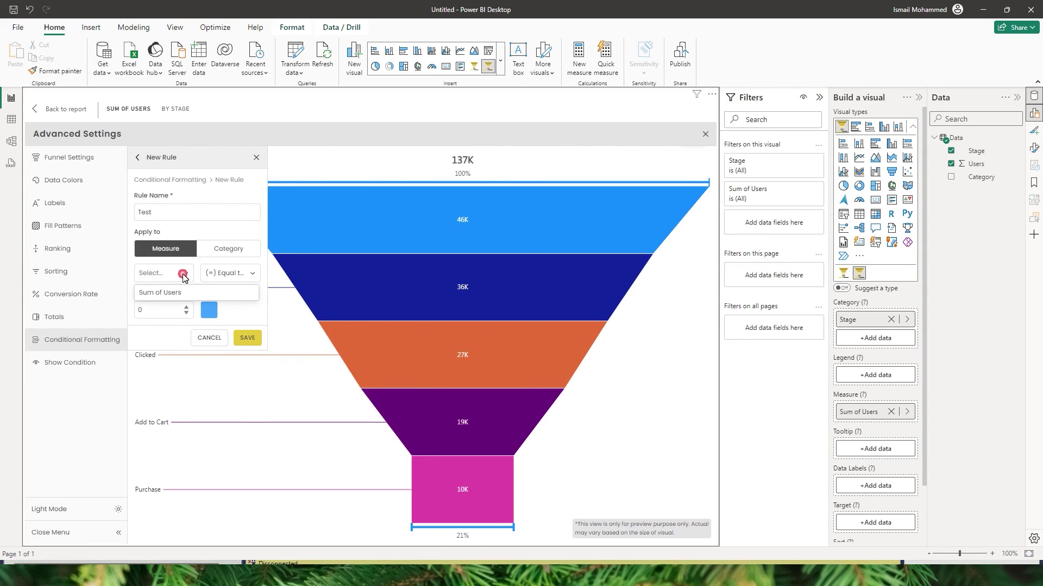
left_click(163, 293)
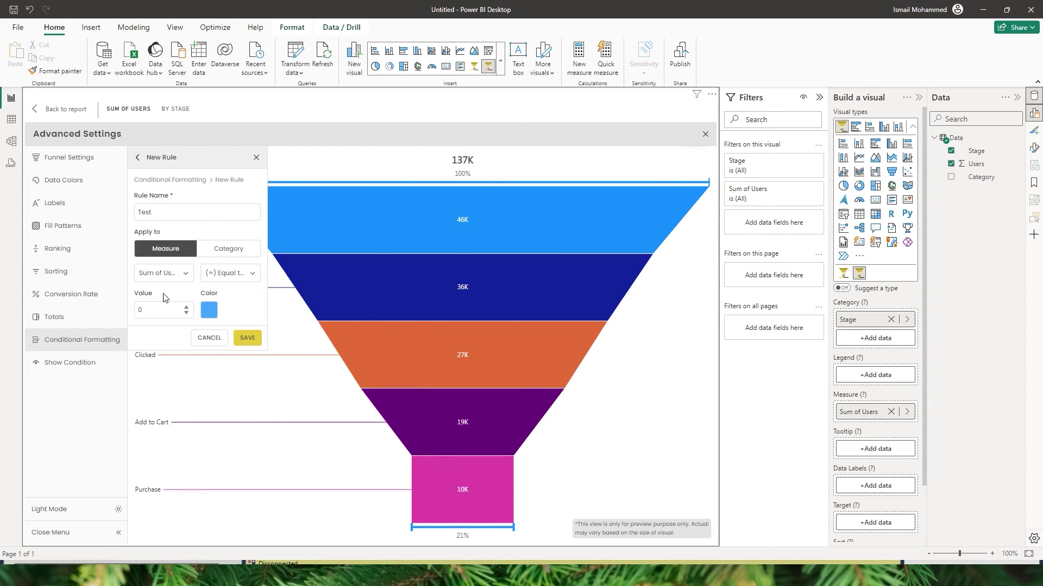
left_click(218, 272)
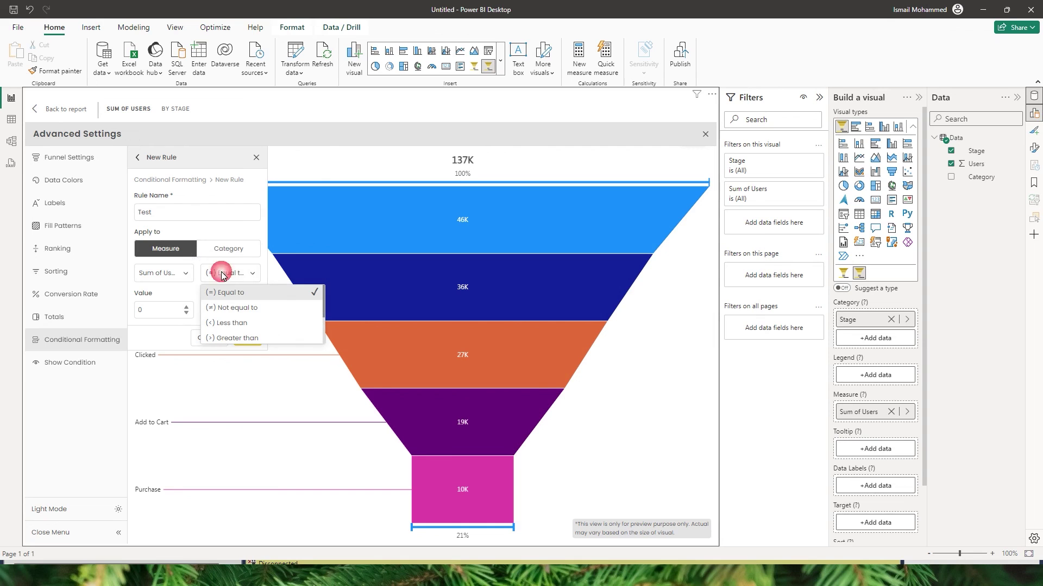
left_click(221, 321)
left_click_drag(158, 310, 129, 311)
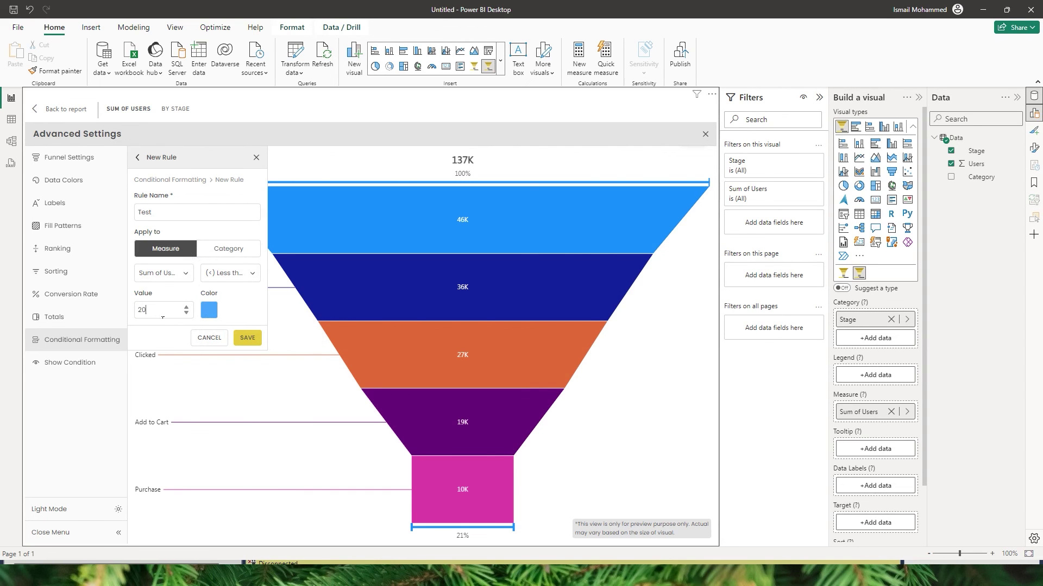
- Set the Test rule's color to green, save the rule, and inspect the Add to Cart stage
left_click(209, 315)
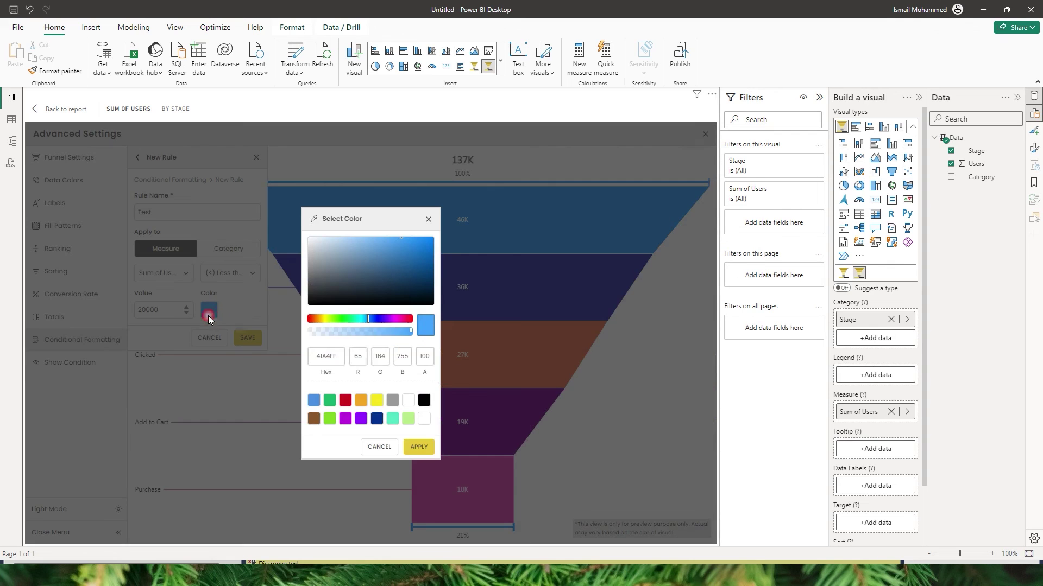
left_click(346, 400)
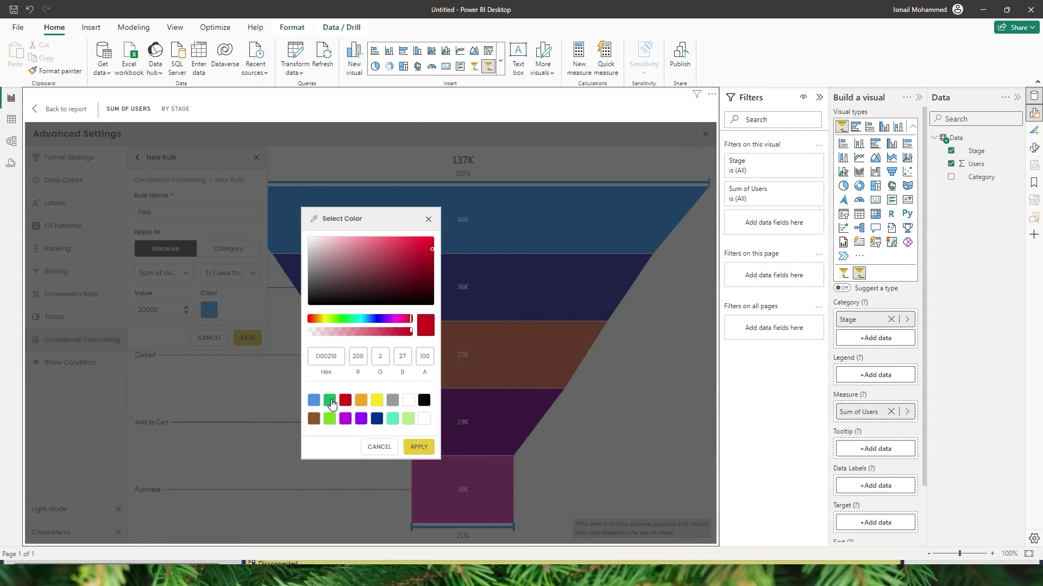
left_click(330, 400)
left_click(417, 448)
left_click(259, 343)
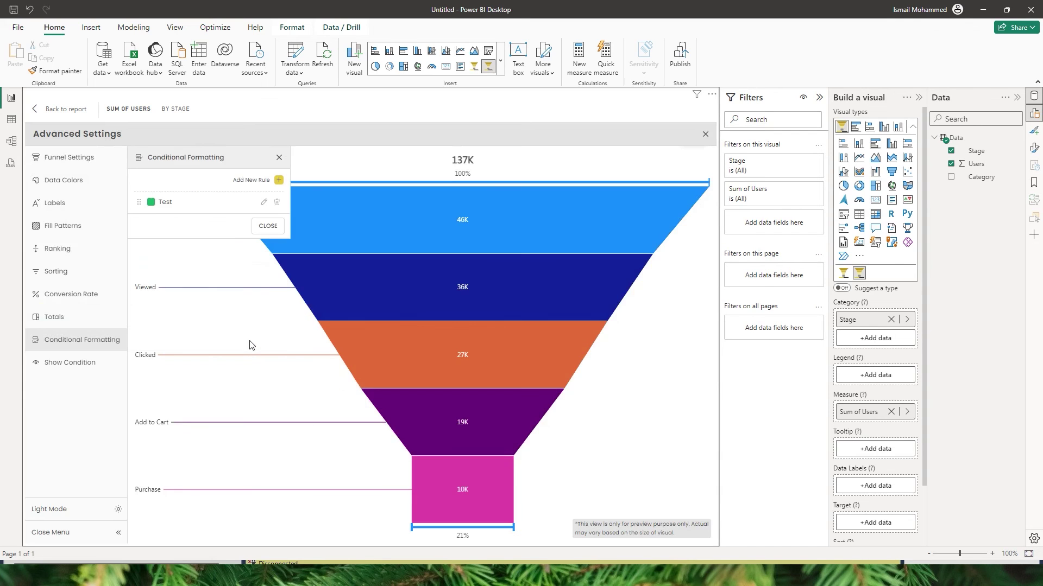
mouse_move(497, 439)
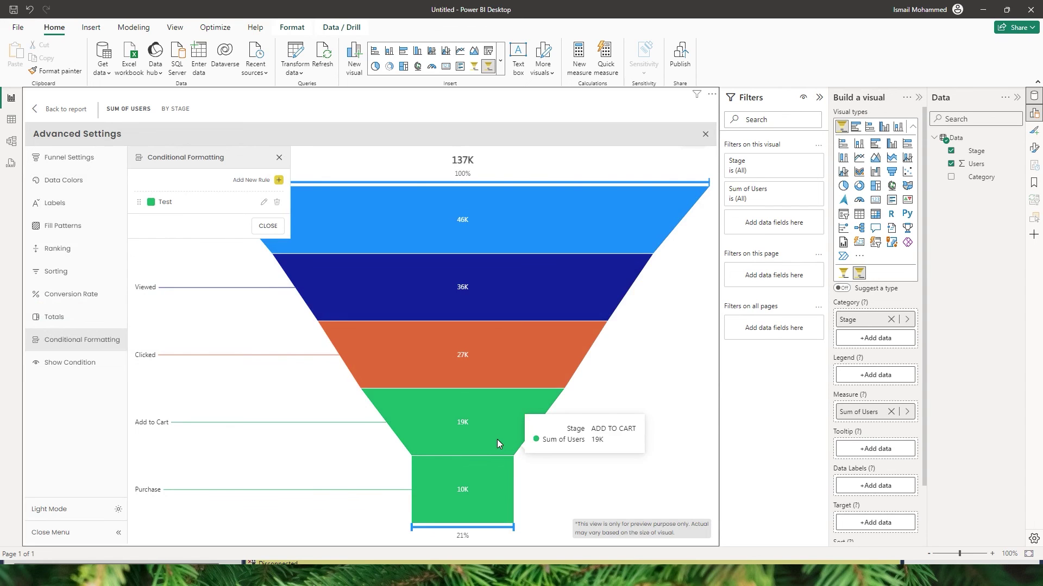
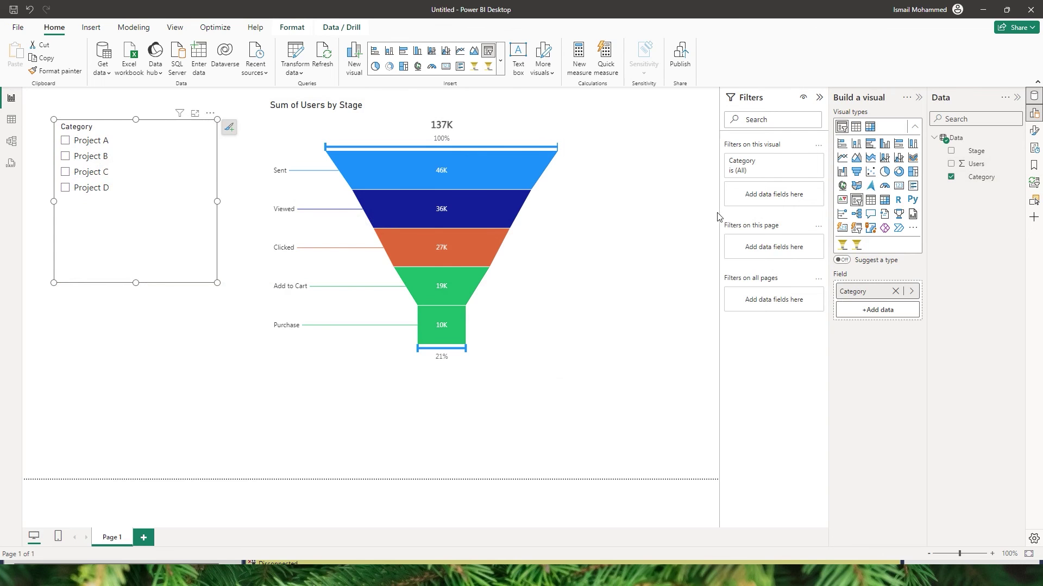
- Create a new measure in the Data table and name it Show
left_click(1019, 139)
left_click(953, 159)
scroll(138, 103, "up", 2)
double_click(121, 105)
type("Show =")
left_click(160, 103)
- Define the Show measure as IF(ISFILTERED(Data[Category ]),1,0) and commit the formula
type("IF(")
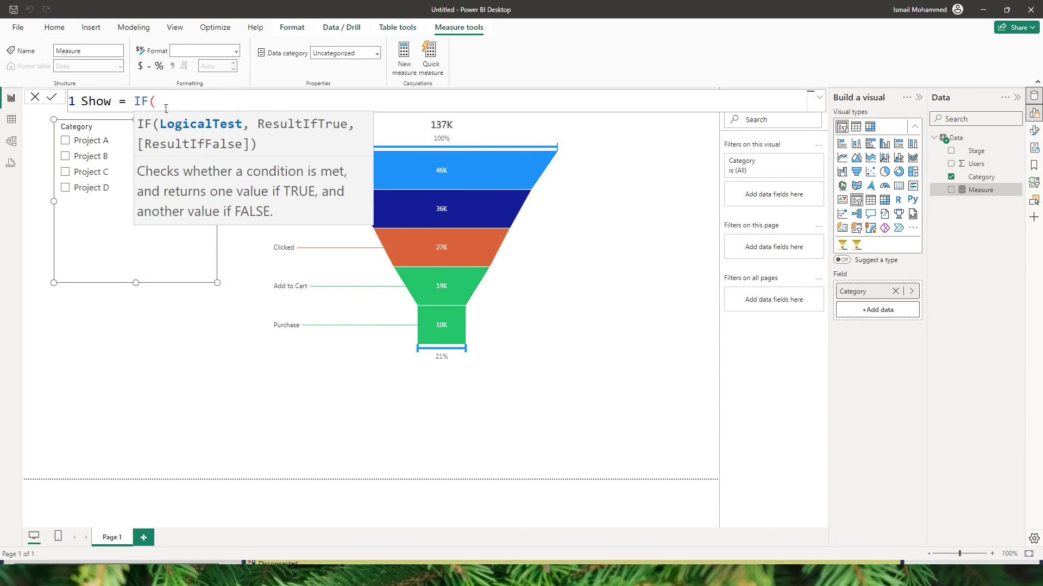
type("ISFILTERED(")
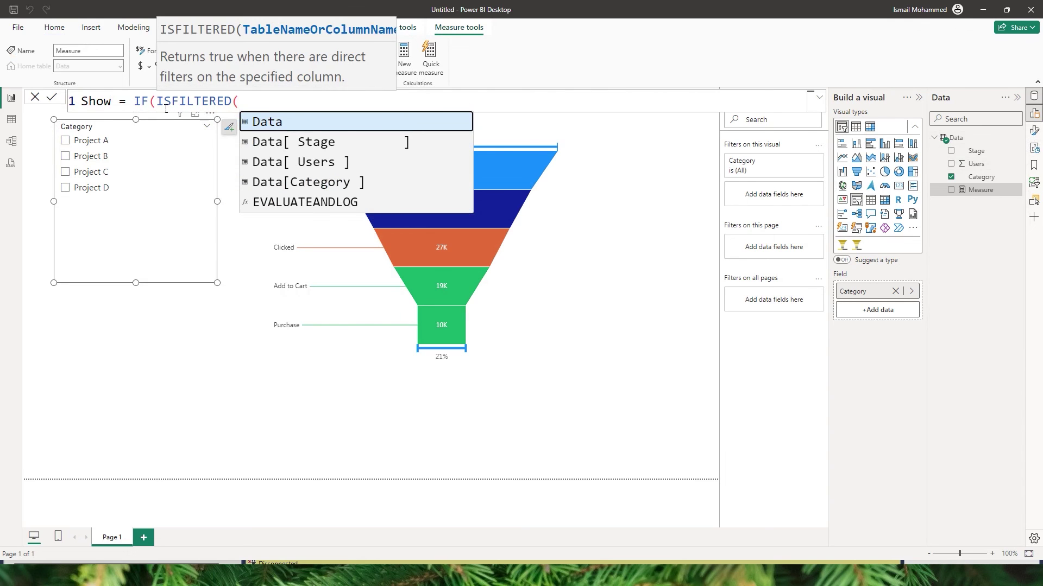
type("Cat")
key("Tab")
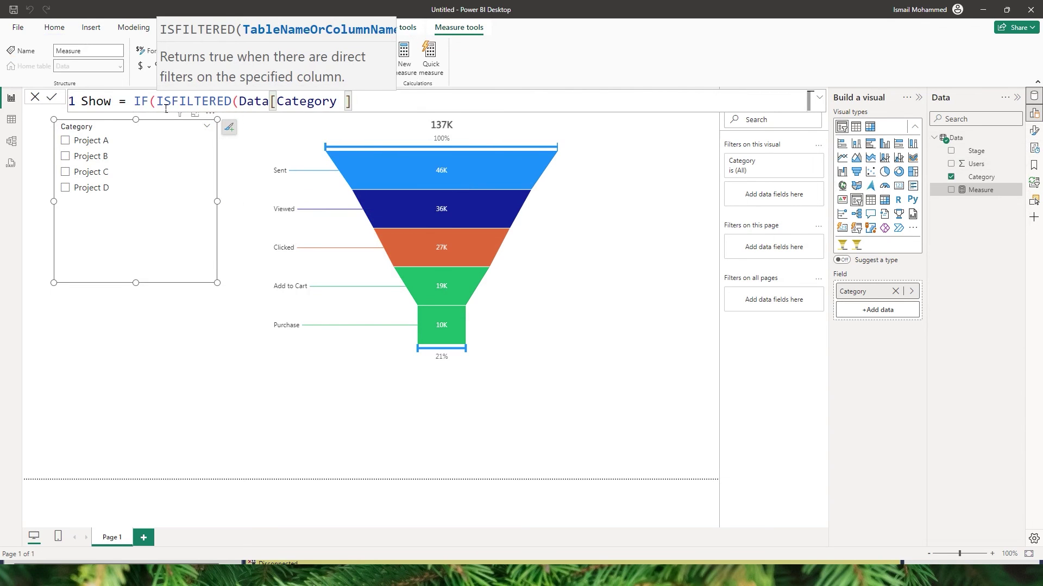
type("),")
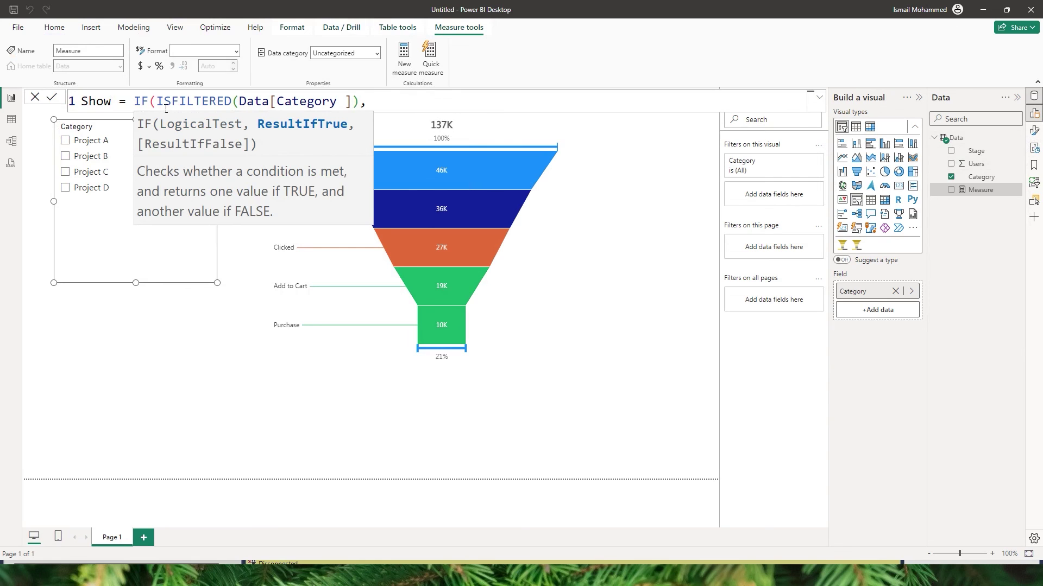
type("1,0")
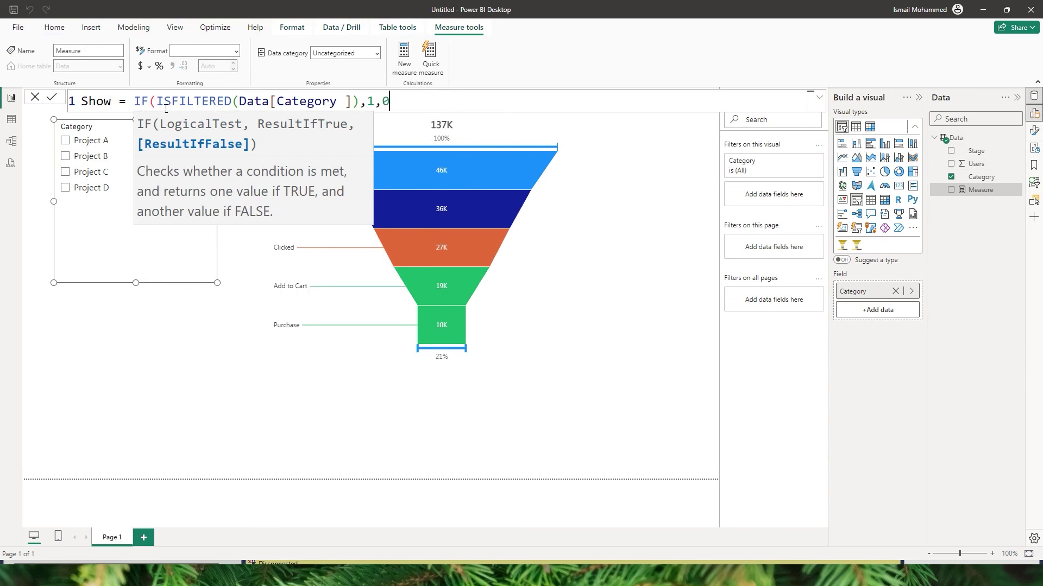
type(")")
key("Return")
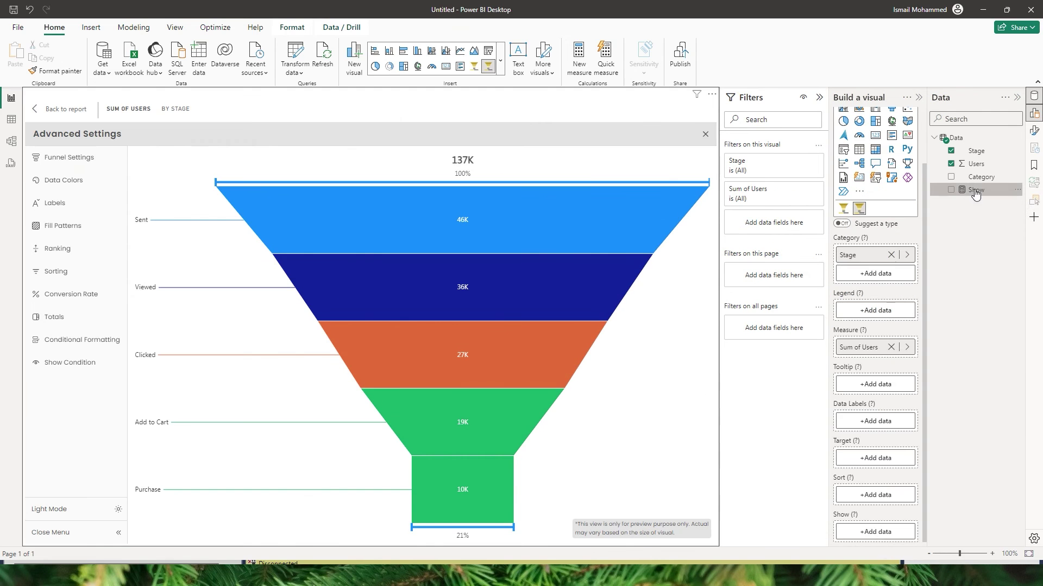
- Add the Show measure to the funnel's Show field and enable the show condition on it
left_click(584, 196)
left_click_drag(984, 200, 875, 534)
left_click(68, 362)
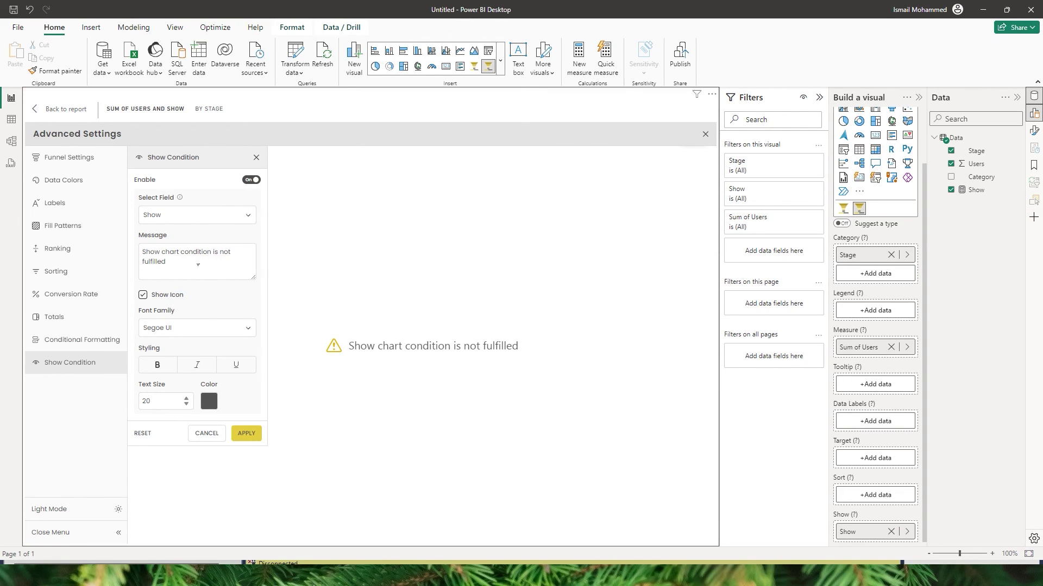
- Replace the show condition's message with "Select a value in Category Slicer" and apply it
left_click(185, 251)
key("ctrl+a")
type("Select a value in Category Slicer")
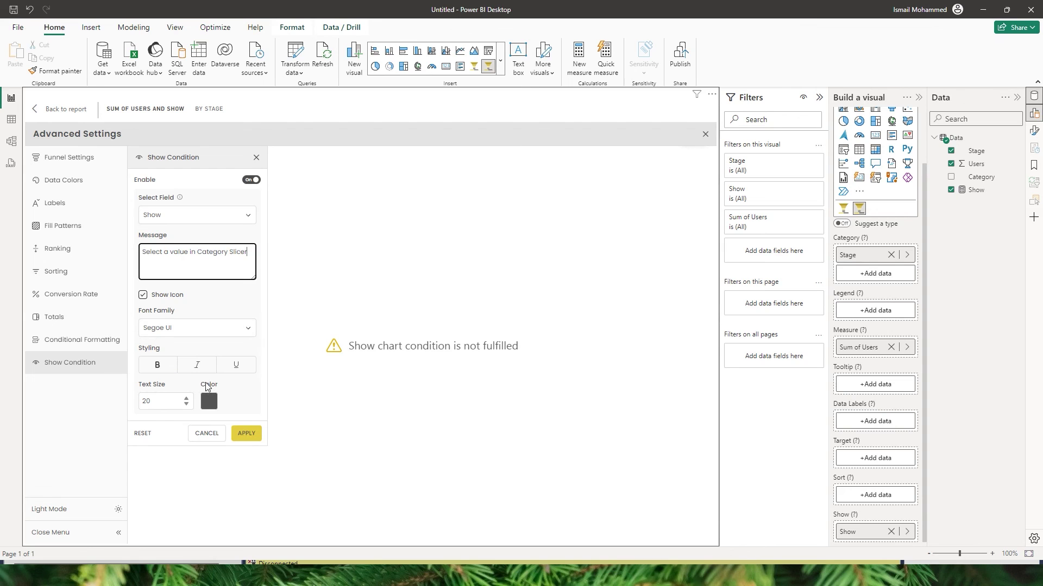
left_click(250, 432)
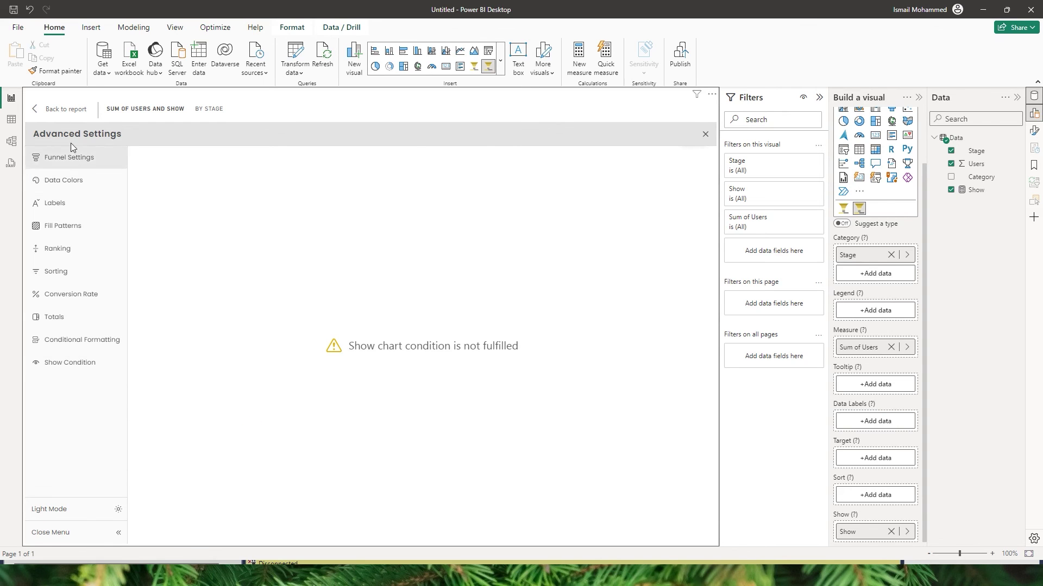
- Return to the report, filter the funnel to Project B with the Category slicer, and inspect the Clicked stage
left_click(58, 109)
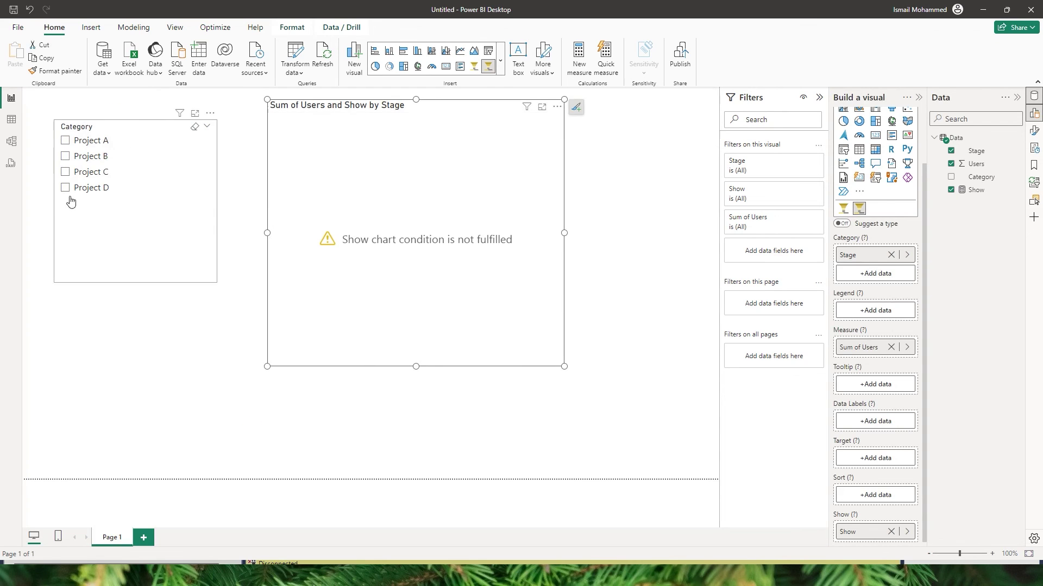
left_click(67, 157)
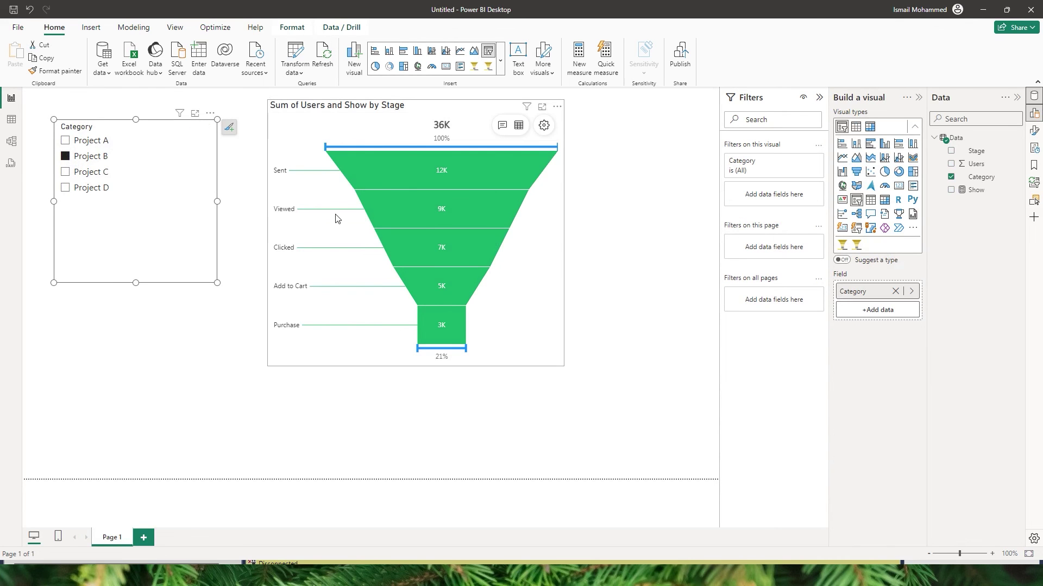
mouse_move(449, 233)
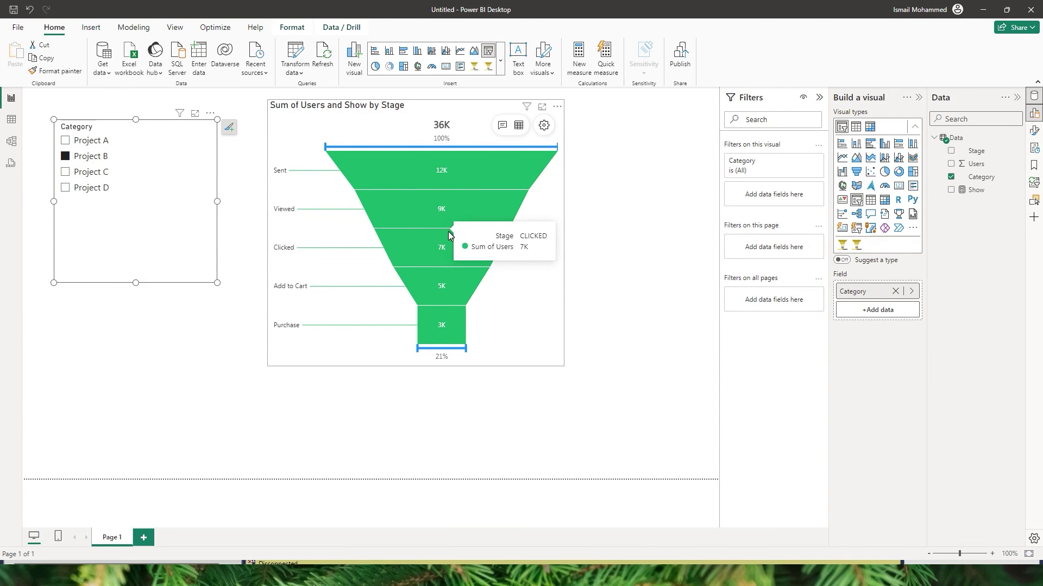
- Clear the Category slicer selection, turn off the funnel's show condition, and return to the report
left_click(448, 231)
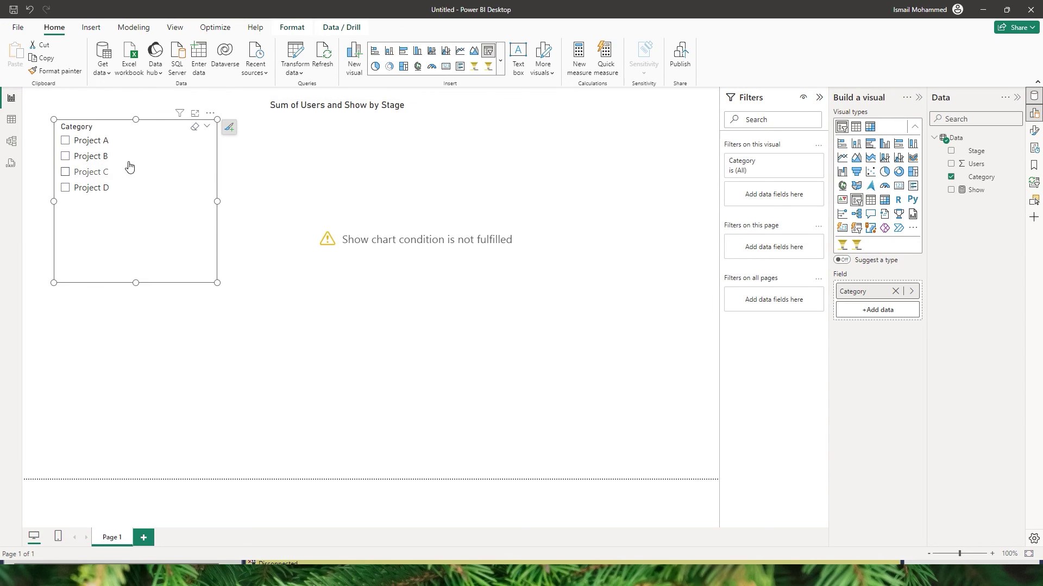
left_click(544, 125)
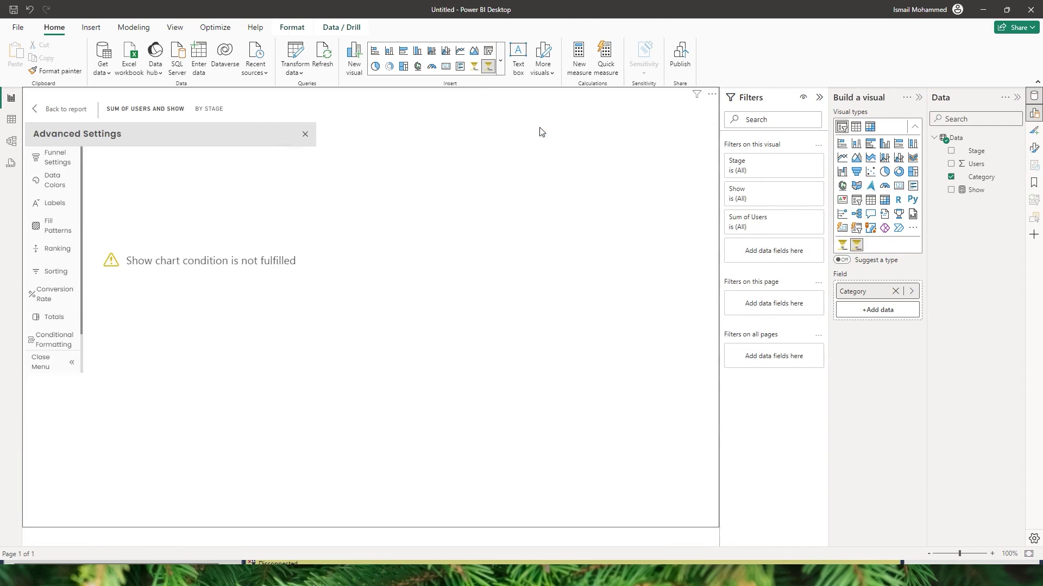
left_click(80, 367)
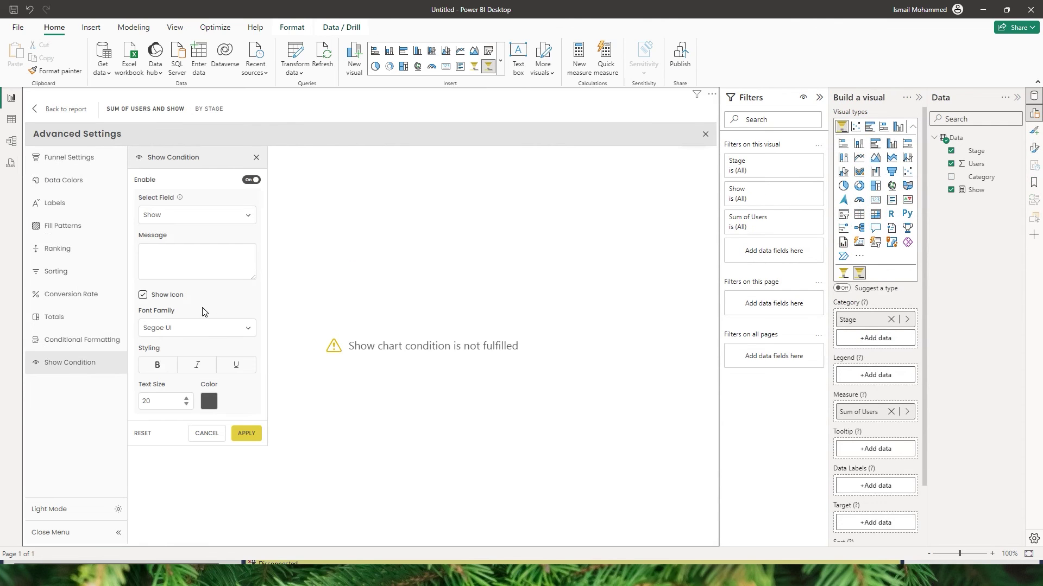
key("Escape")
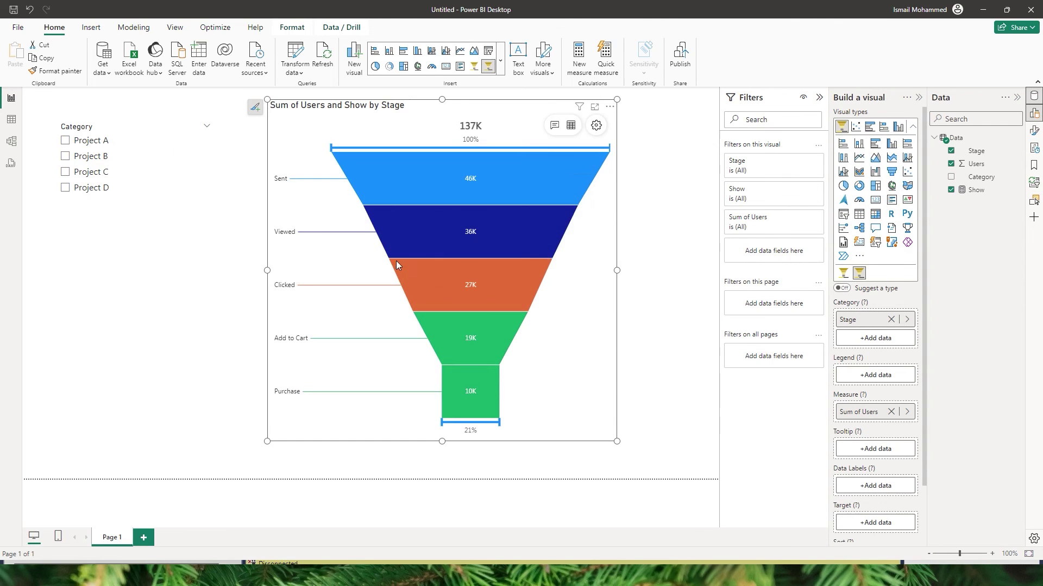
- Create an annotation reading "Sample Text" on the funnel's Purchase stage, keeping the straight, solid connector
left_click(555, 130)
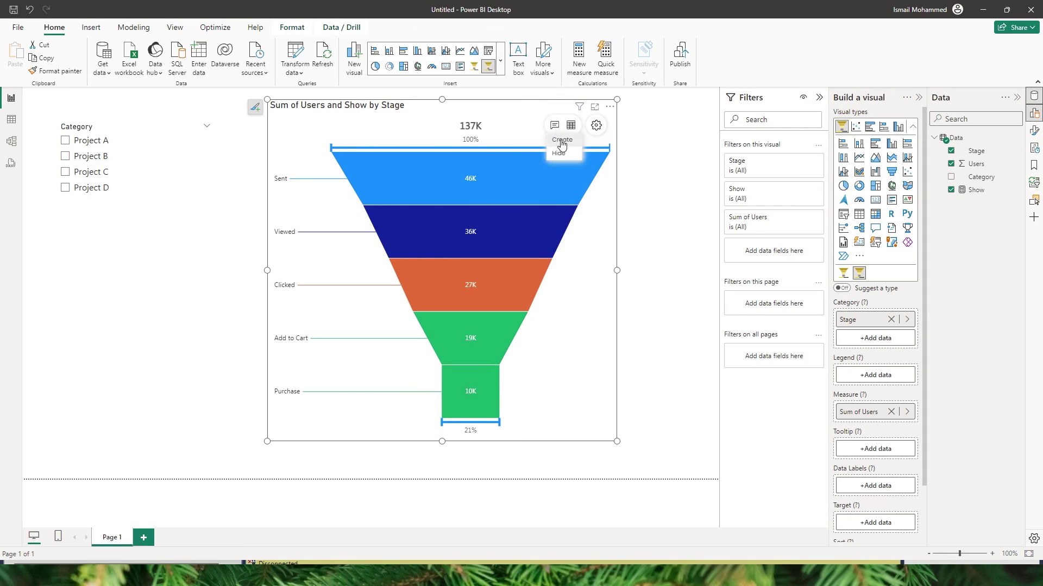
left_click(562, 140)
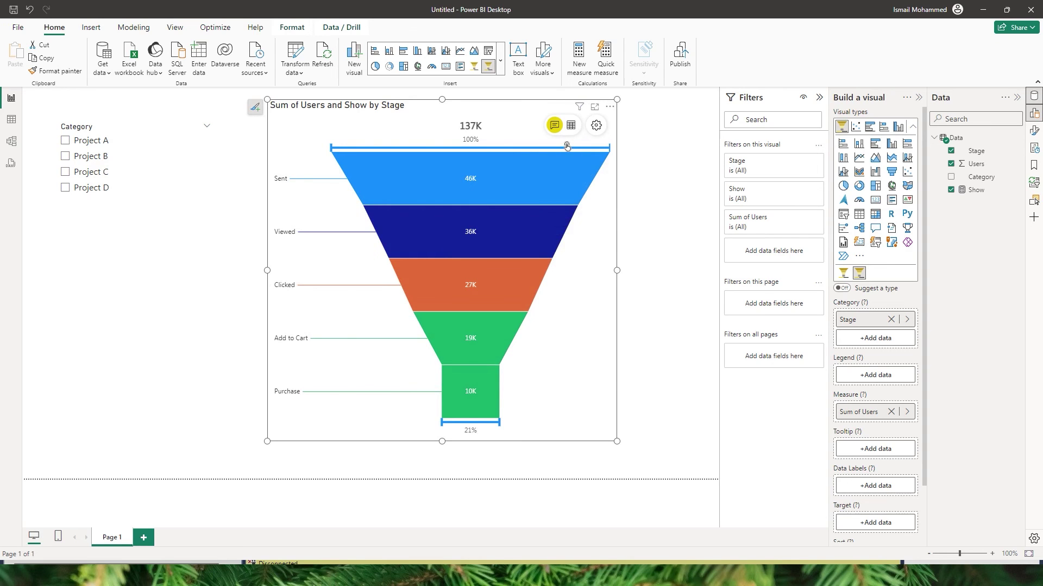
left_click(467, 394)
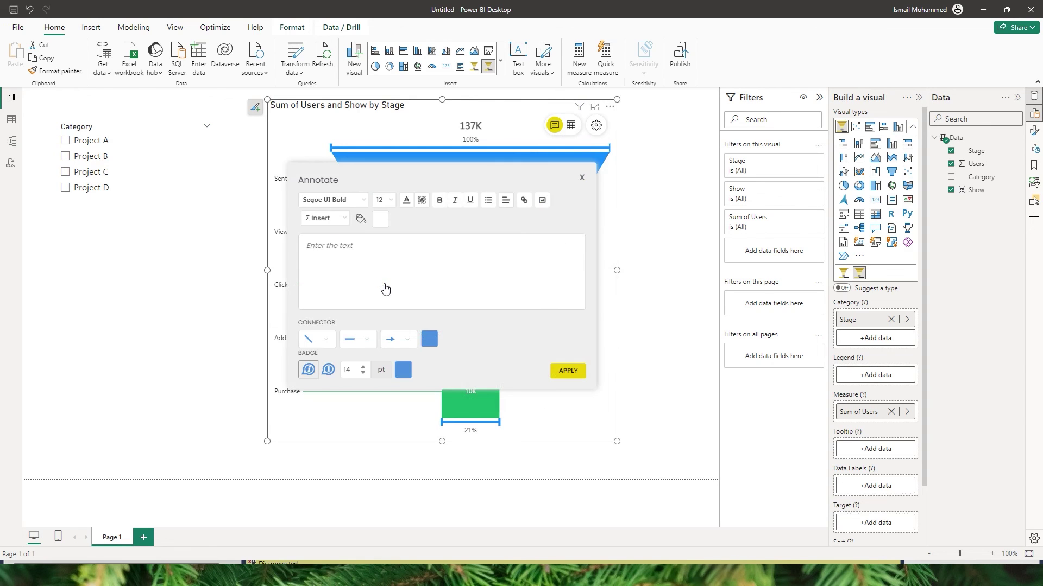
type("Sample Text")
left_click(327, 345)
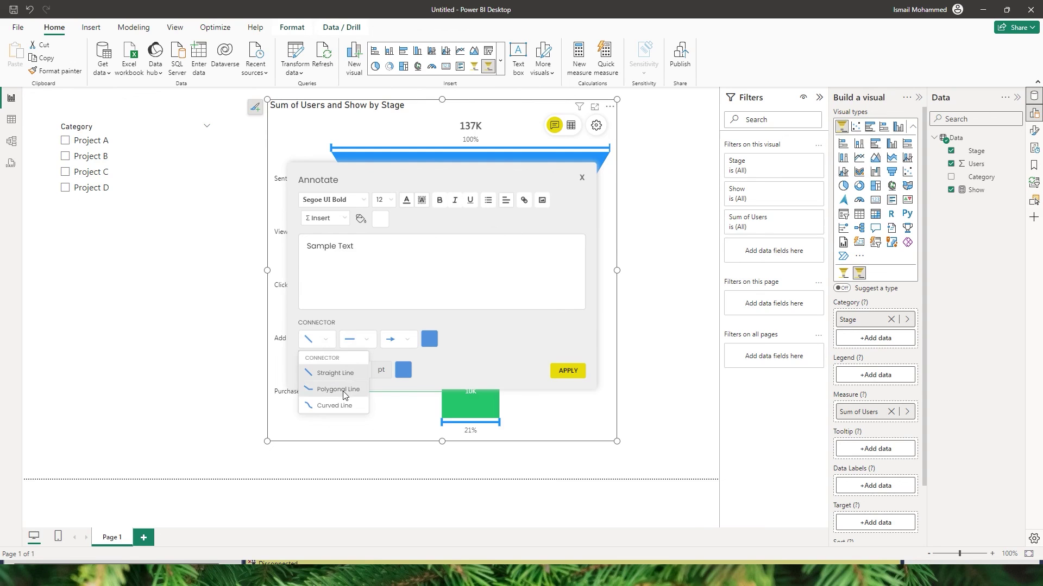
left_click(362, 347)
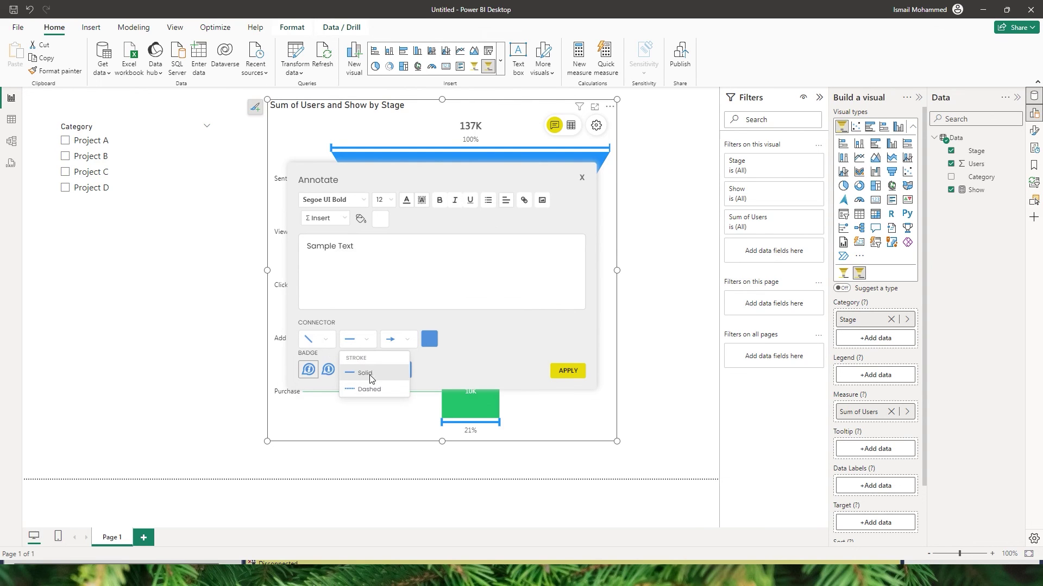
left_click(456, 365)
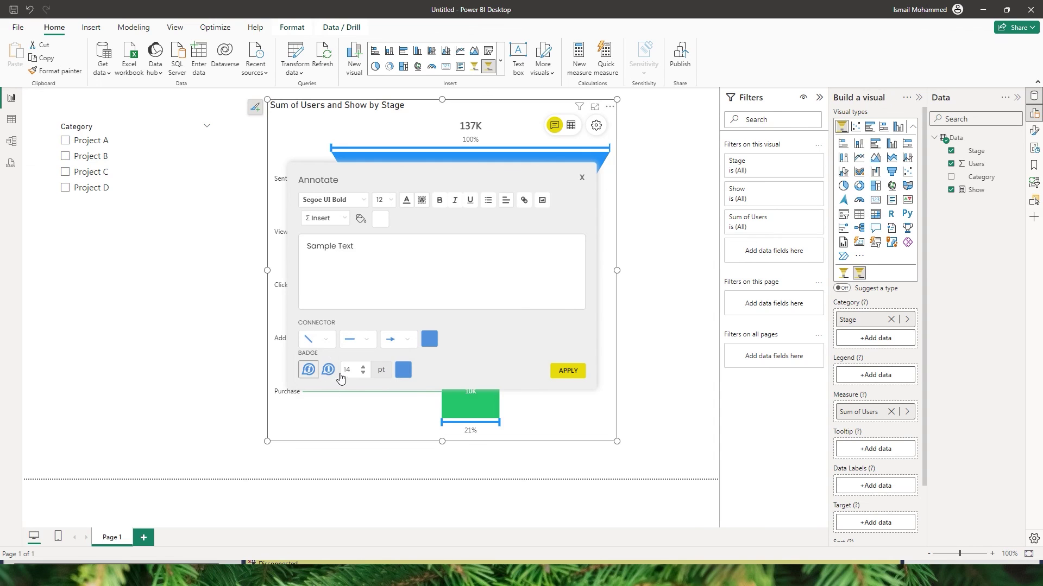
left_click(565, 375)
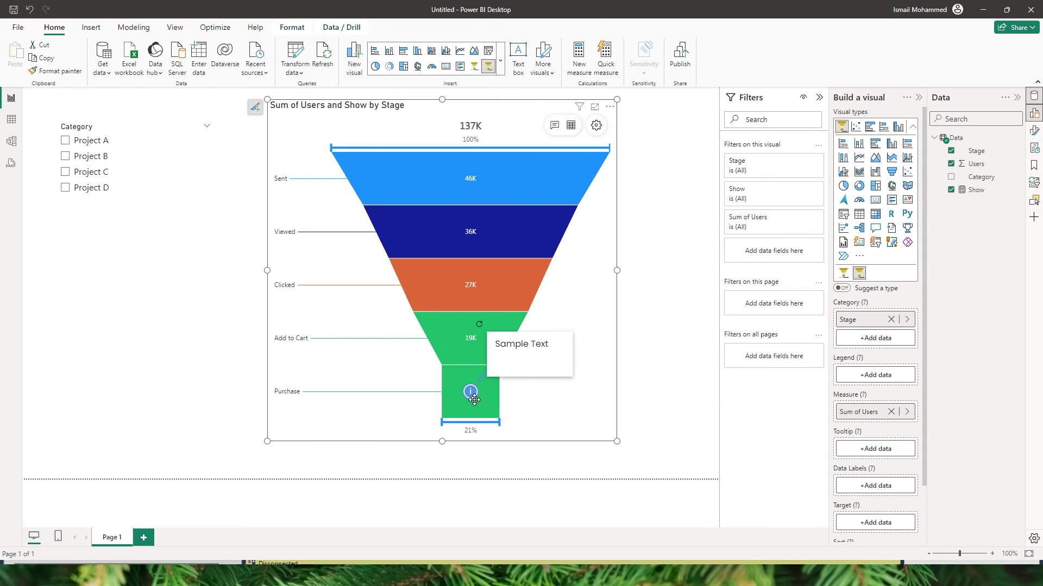
- Switch the funnel visual to its table view to examine users by stage
mouse_move(509, 380)
left_click(571, 125)
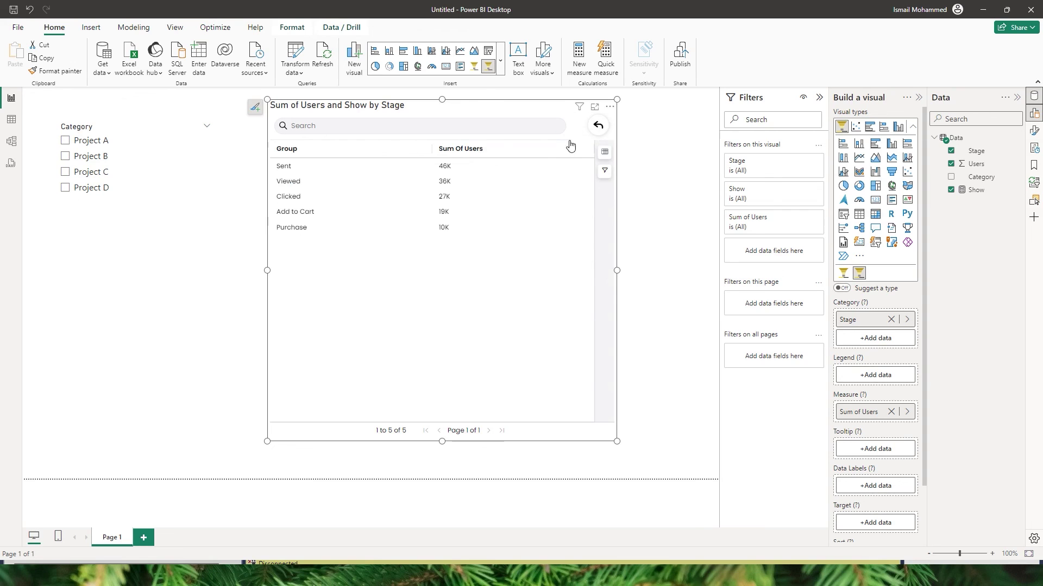